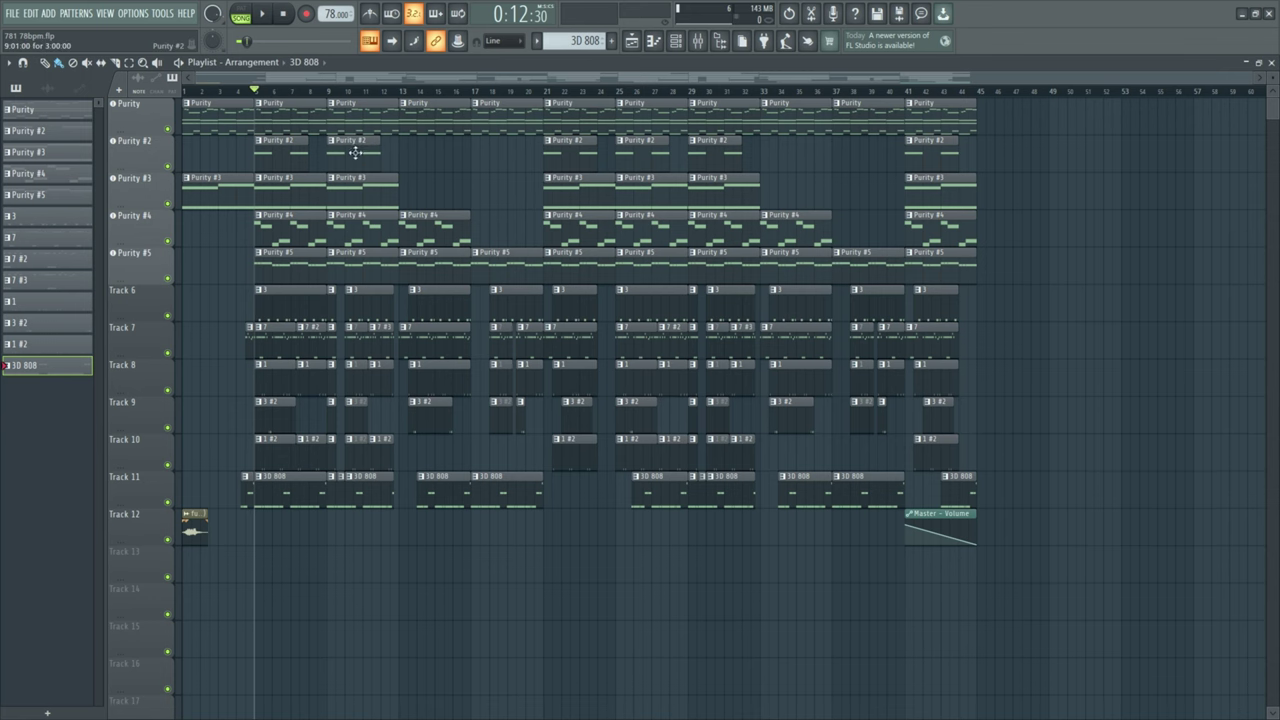
# Open the first Purity pattern in the piano roll and look over its notes
pyautogui.scroll(4, 355, 152)
pyautogui.scroll(-3, 497, 203)
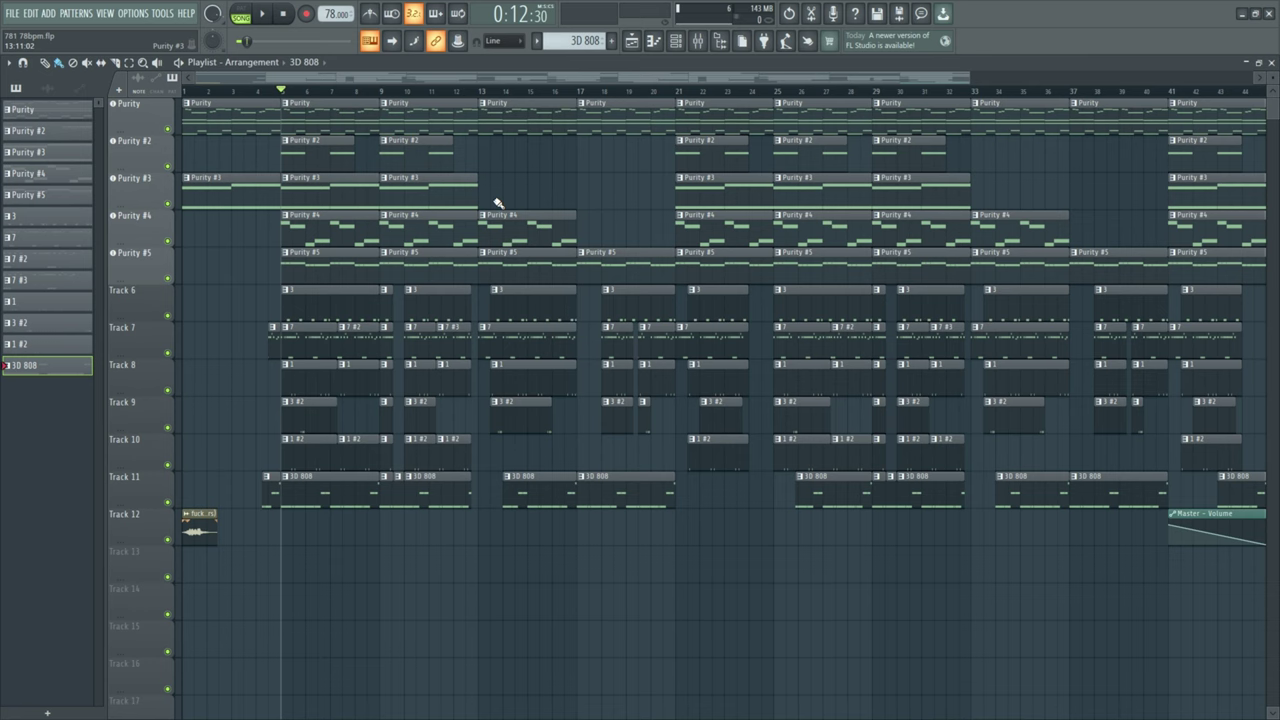
pyautogui.doubleClick(362, 117)
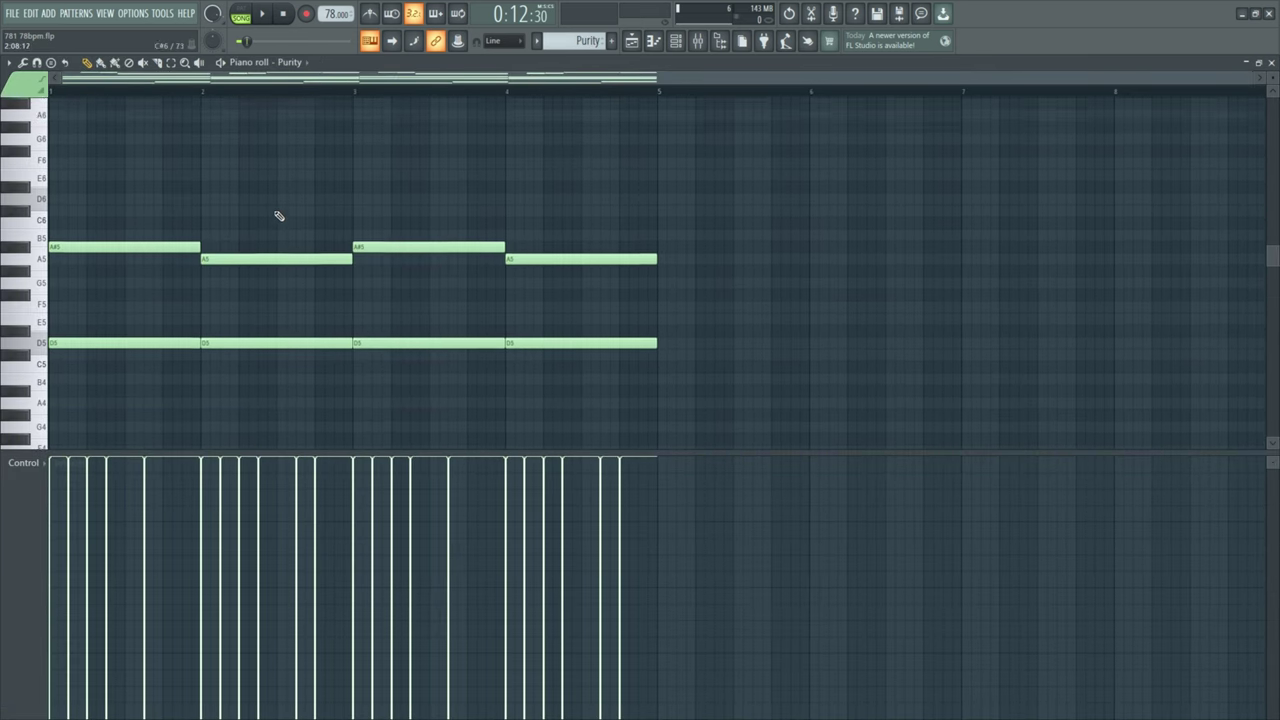
pyautogui.scroll(6, 279, 216)
pyautogui.scroll(-3, 281, 208)
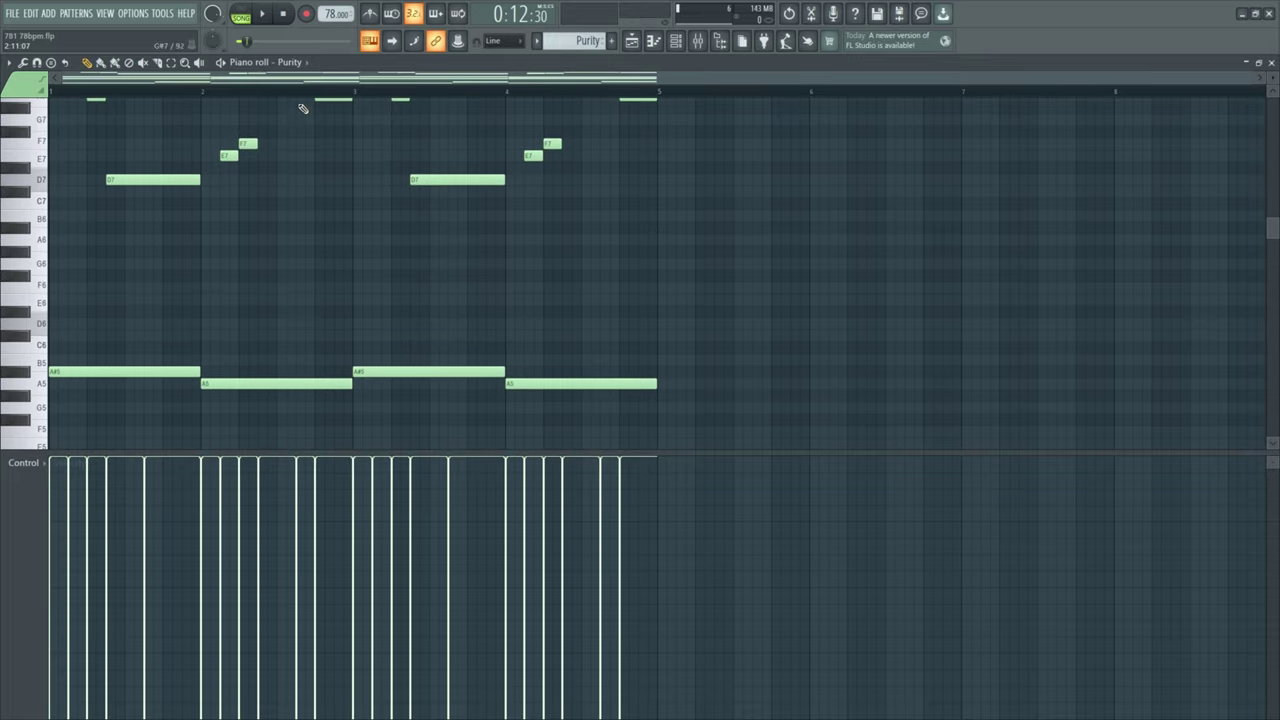
# Play the Purity pattern on its own and examine its high melody, middle chords and low bass notes
pyautogui.press('l')
pyautogui.scroll(-3, 310, 265)
pyautogui.press('space')
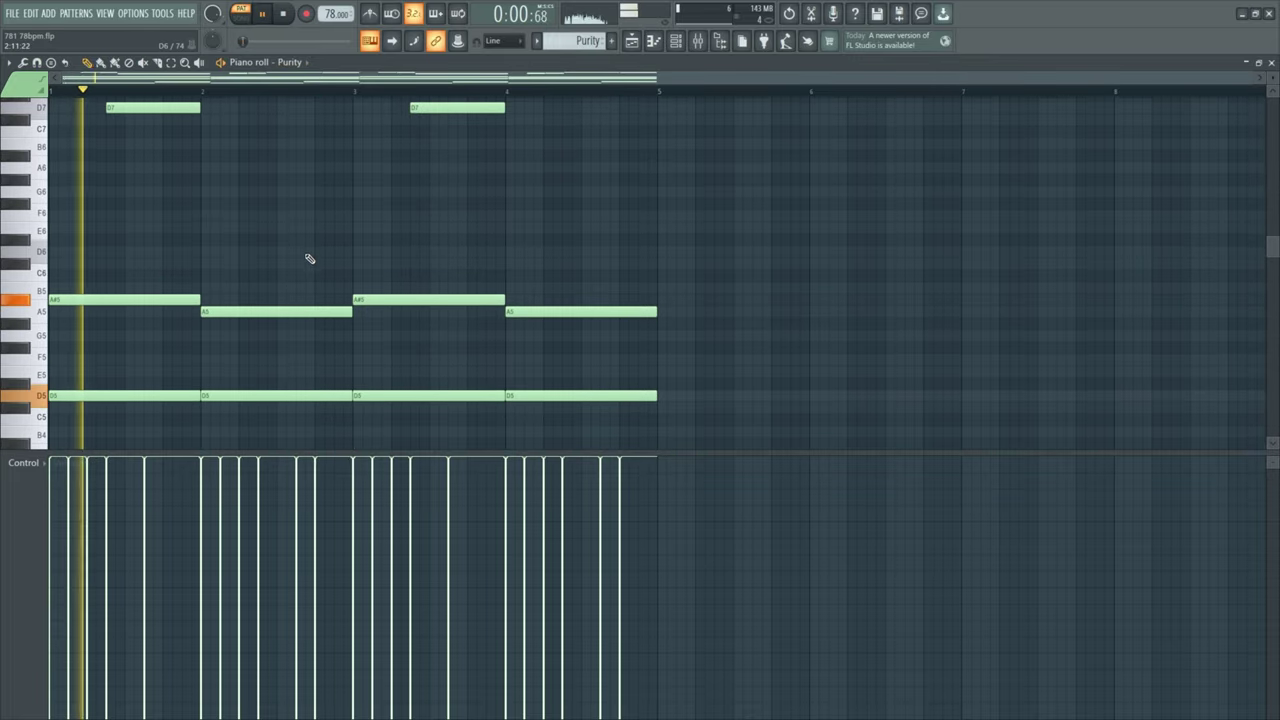
pyautogui.scroll(4, 310, 259)
pyautogui.scroll(-4, 310, 260)
pyautogui.scroll(2, 311, 261)
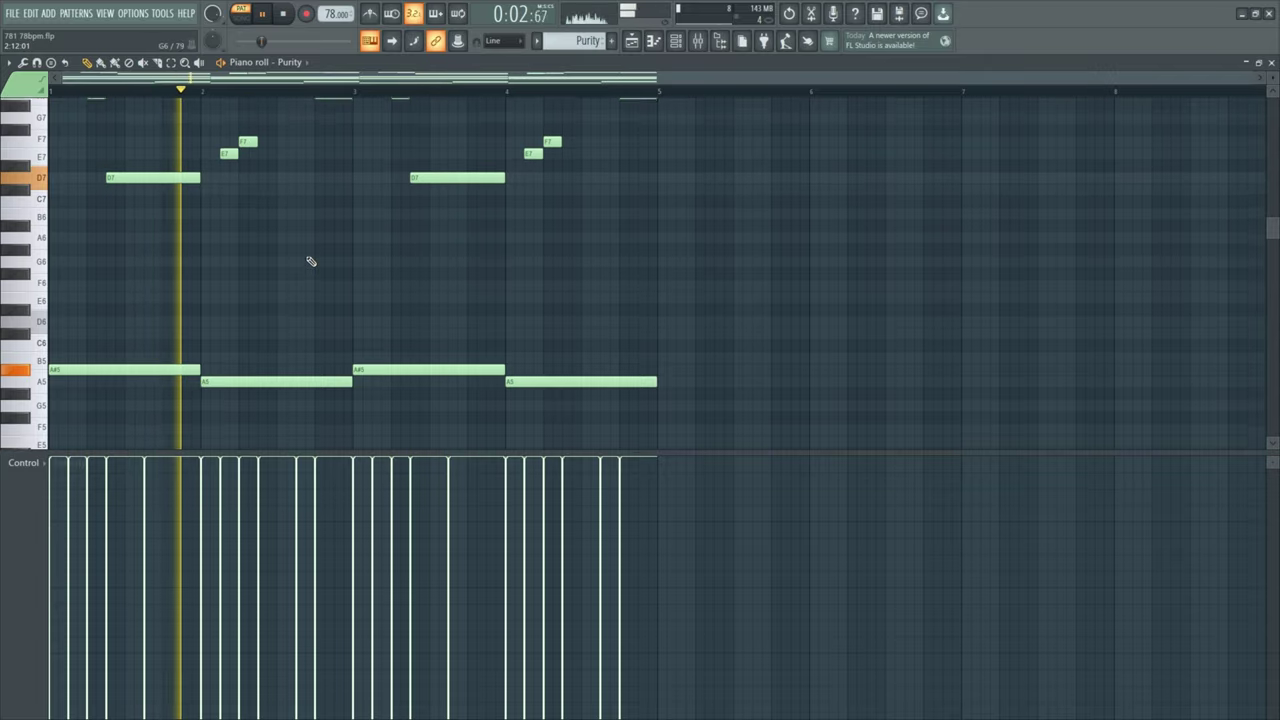
pyautogui.scroll(-6, 311, 258)
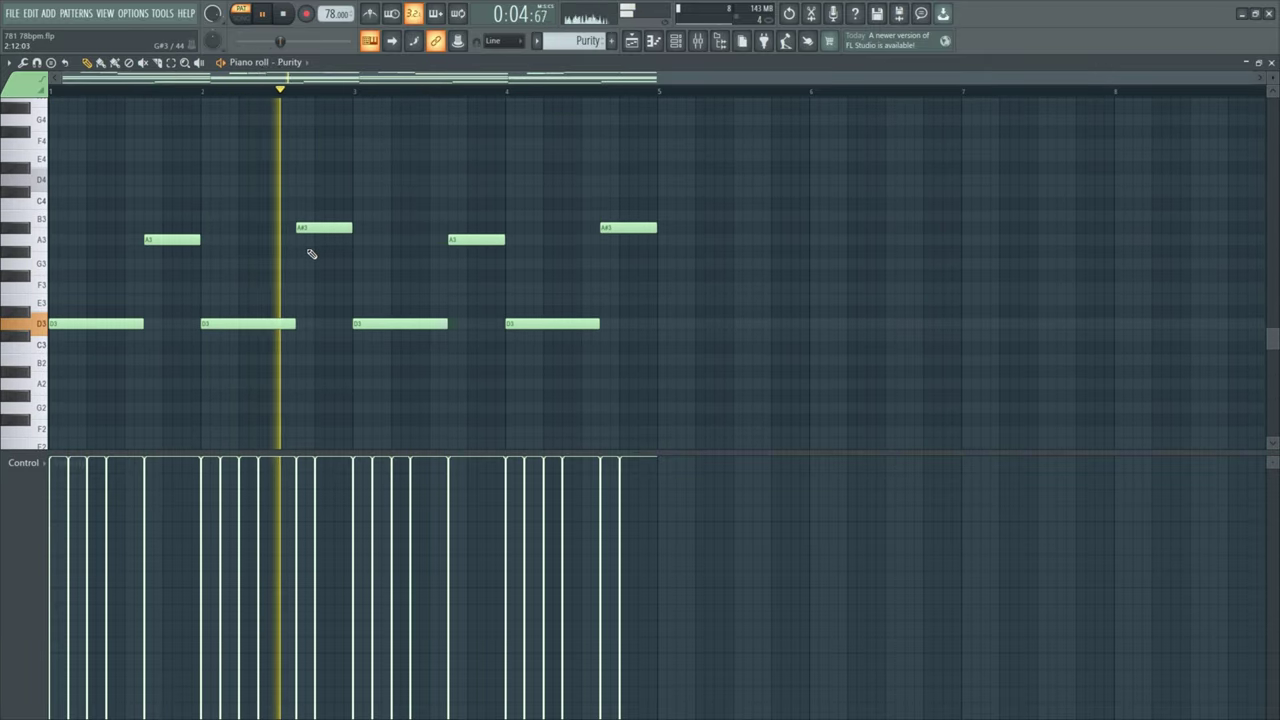
pyautogui.scroll(8, 311, 254)
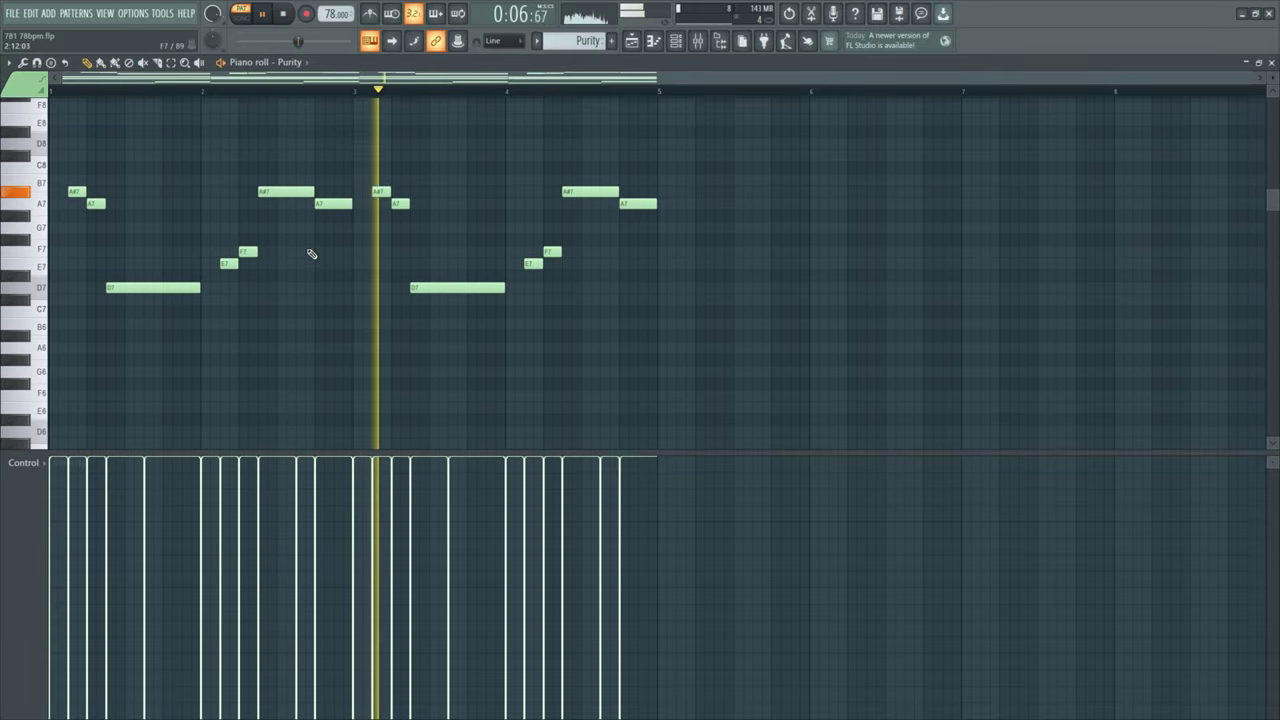
pyautogui.scroll(-6, 311, 254)
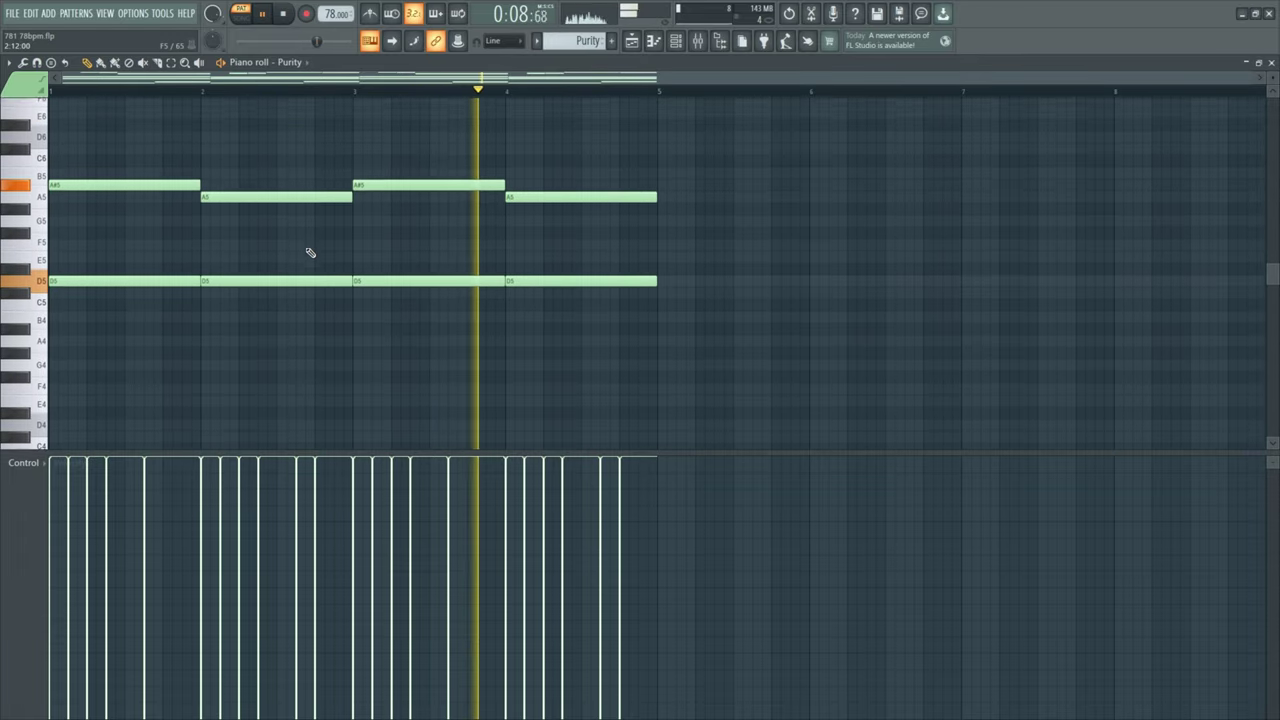
# Enlarge the piano roll's note area by shrinking the control lane, and stop playback
pyautogui.moveTo(389, 452); pyautogui.dragTo(390, 568)
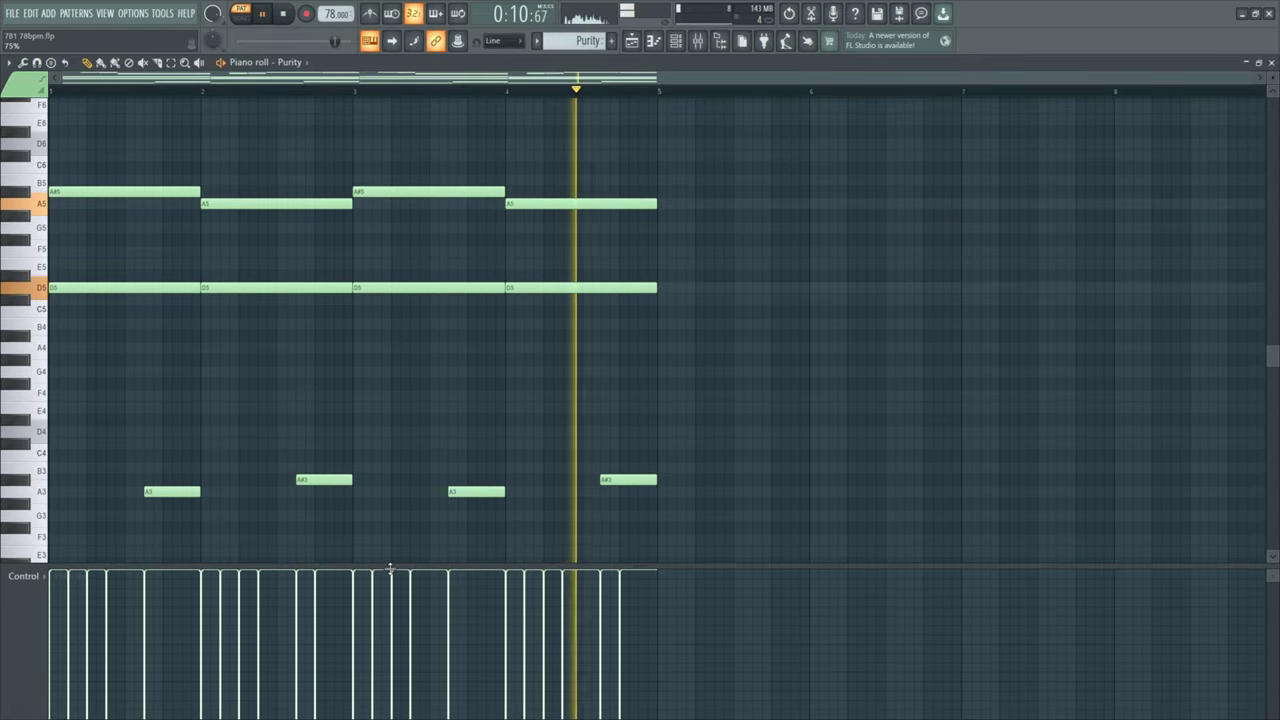
pyautogui.scroll(5, 312, 330)
pyautogui.press('space')
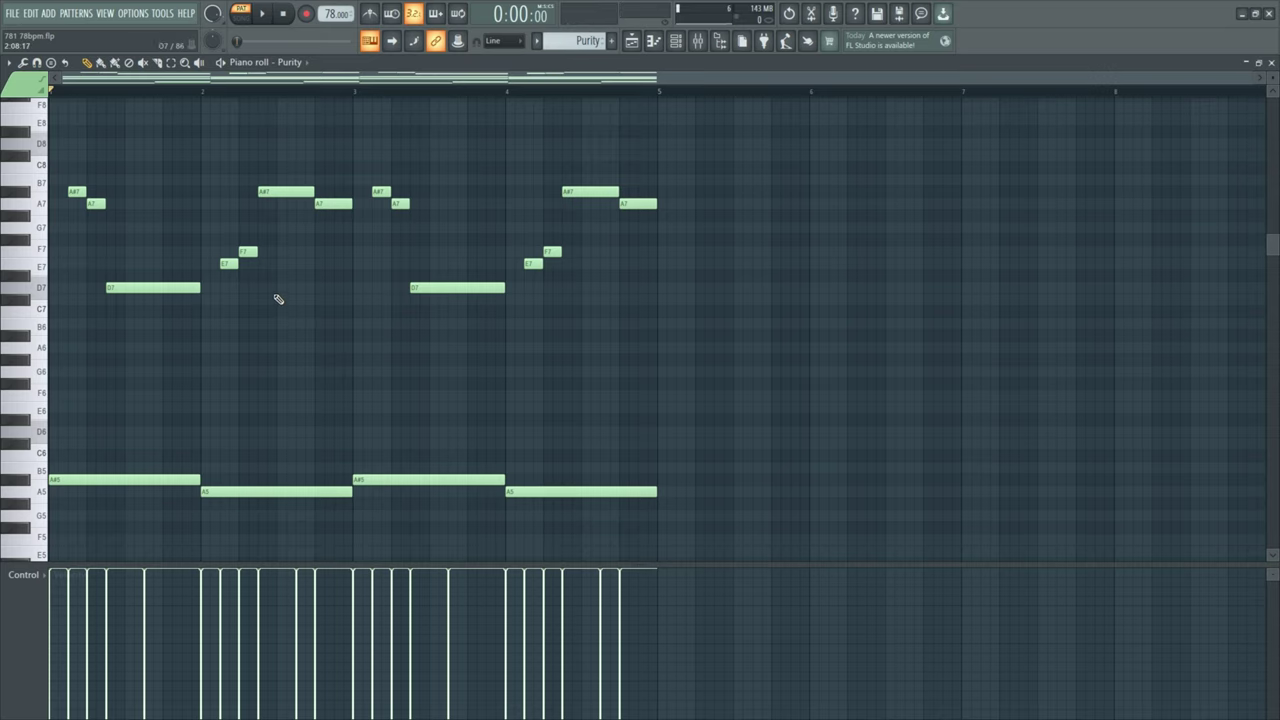
# Examine the Purity pattern's layers by selecting the sustained chords, the bass notes and the high melody in turn
pyautogui.scroll(-1, 260, 292)
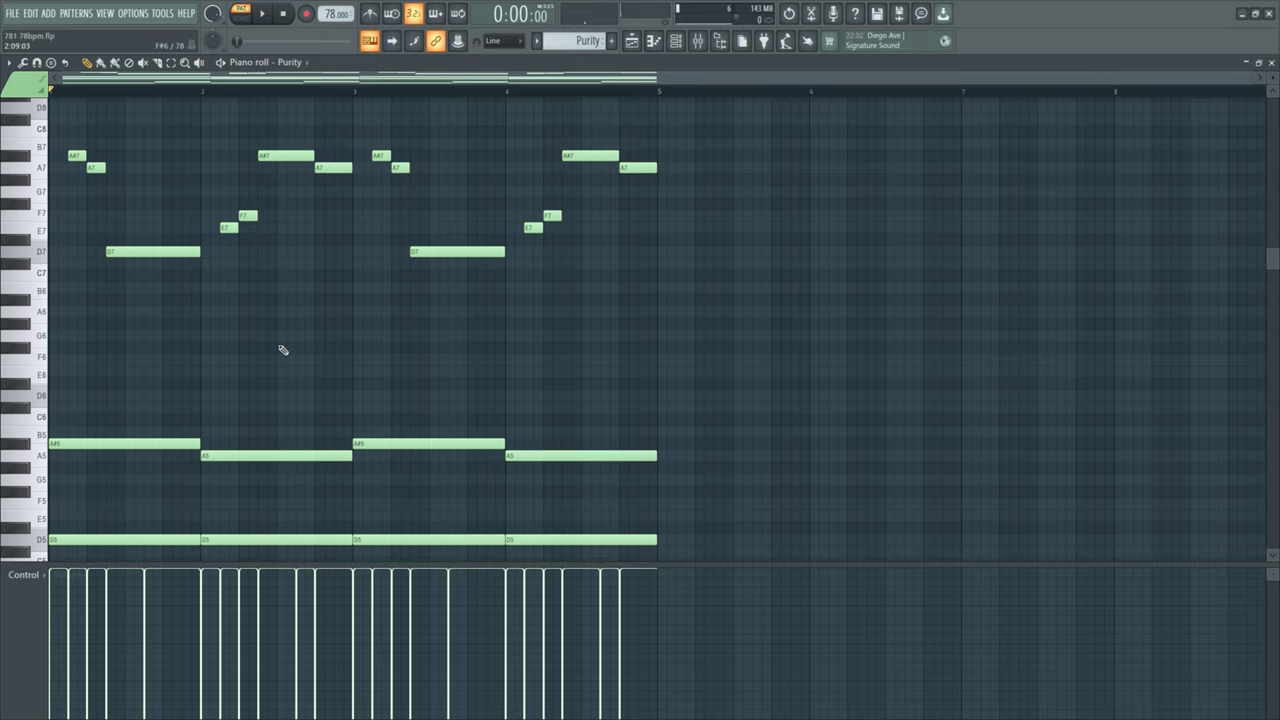
pyautogui.scroll(-6, 244, 350)
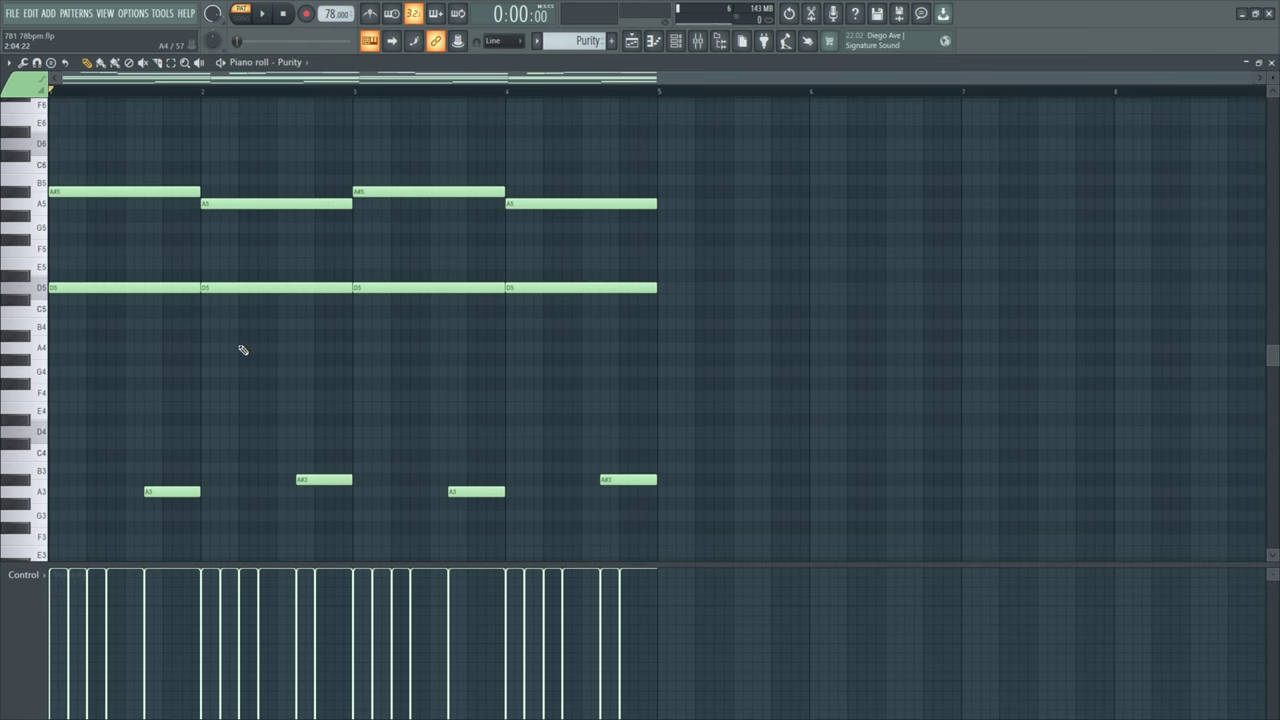
pyautogui.scroll(2, 118, 306)
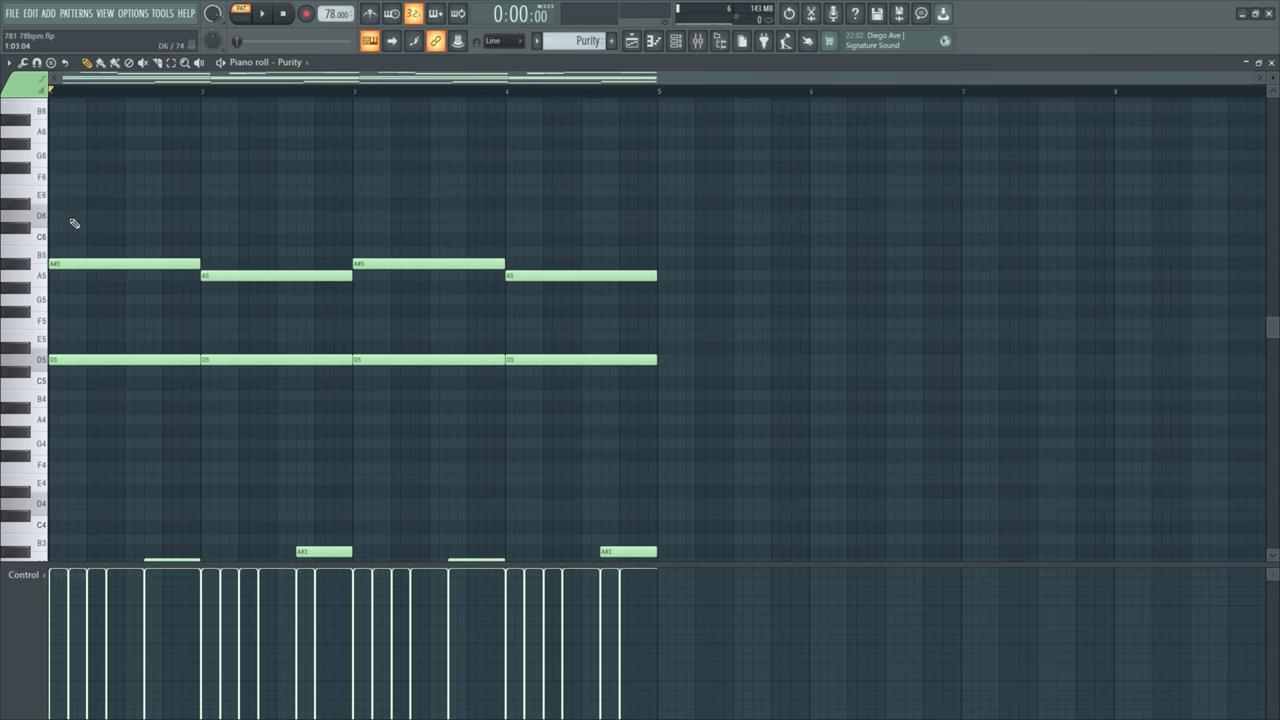
pyautogui.moveTo(70, 209); pyautogui.dragTo(649, 443)
pyautogui.scroll(-4, 500, 384)
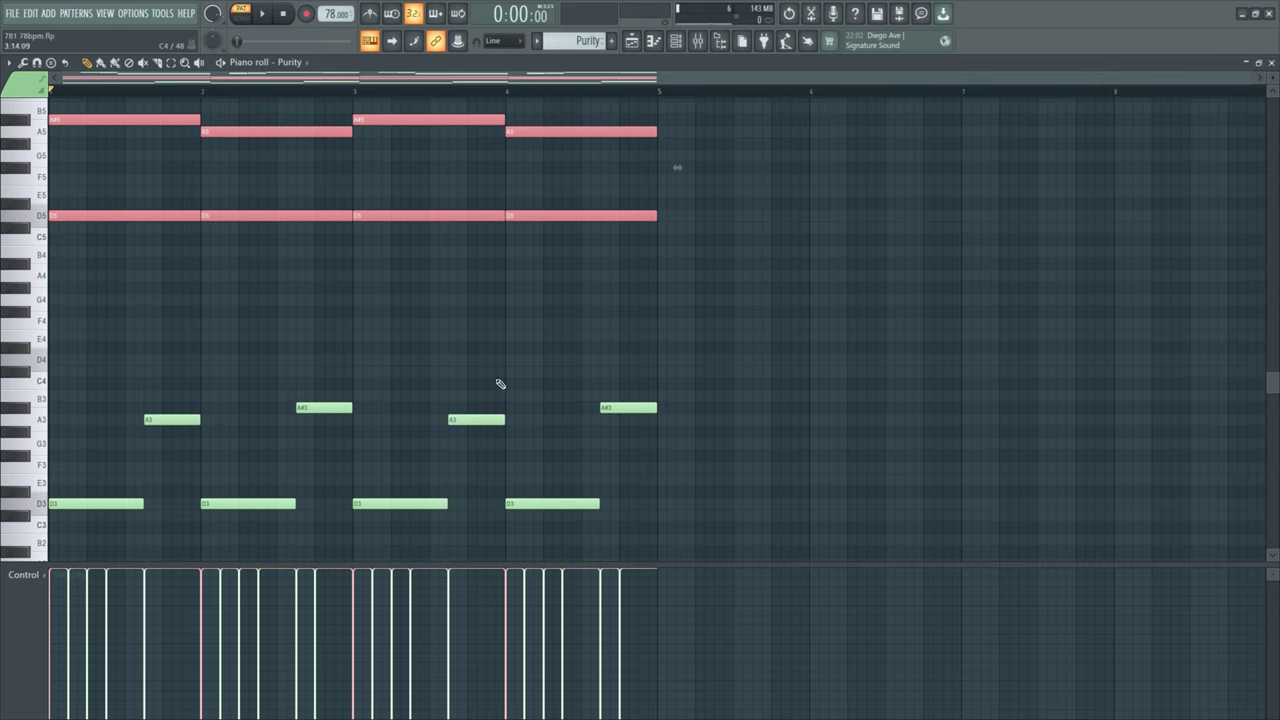
pyautogui.moveTo(772, 344); pyautogui.dragTo(68, 536)
pyautogui.scroll(6, 697, 171)
pyautogui.moveTo(720, 150); pyautogui.dragTo(64, 416)
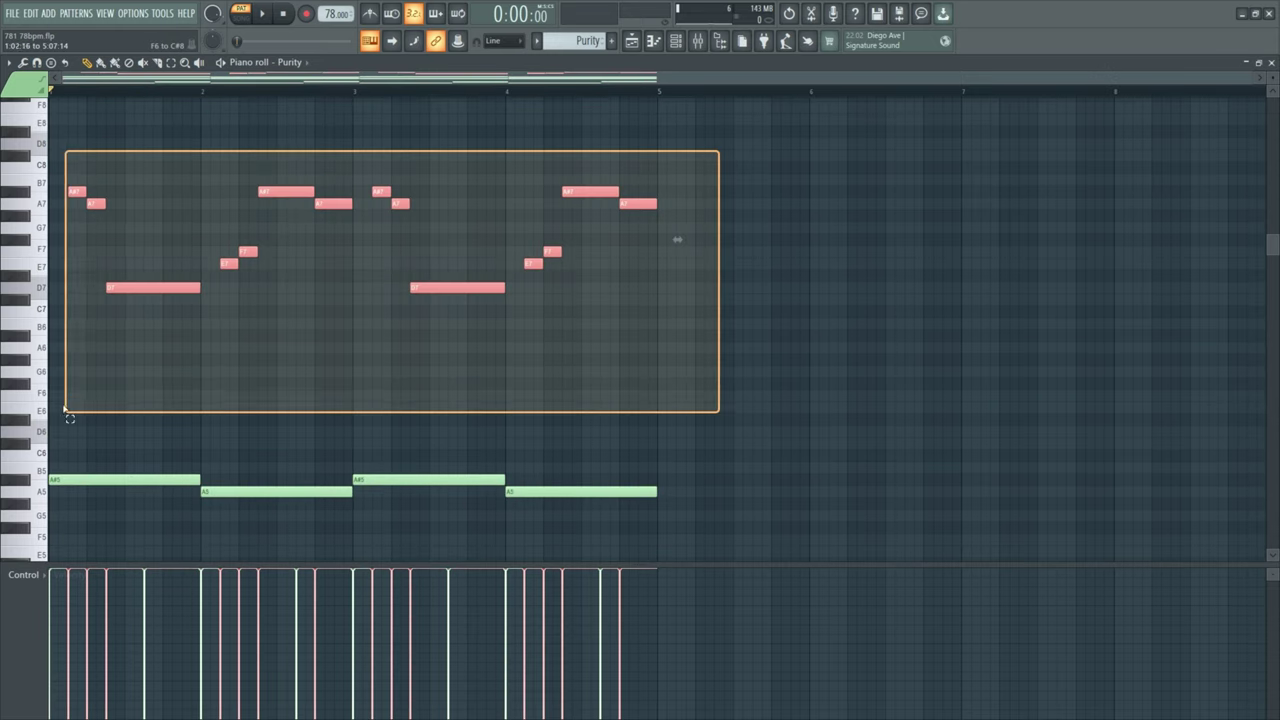
pyautogui.scroll(-6, 674, 211)
pyautogui.scroll(-3, 307, 421)
pyautogui.moveTo(689, 283); pyautogui.dragTo(183, 409)
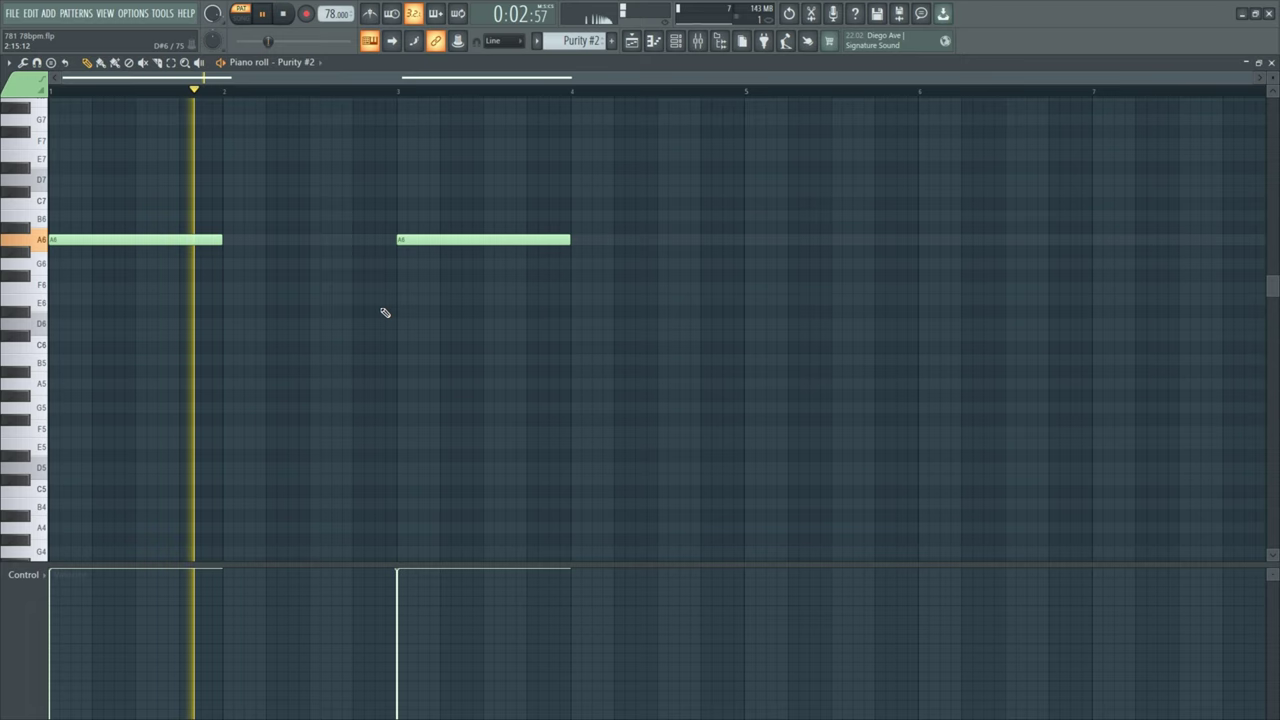
# Stop the Purity #2 playback and listen to the Purity #3 pattern
pyautogui.press('space')
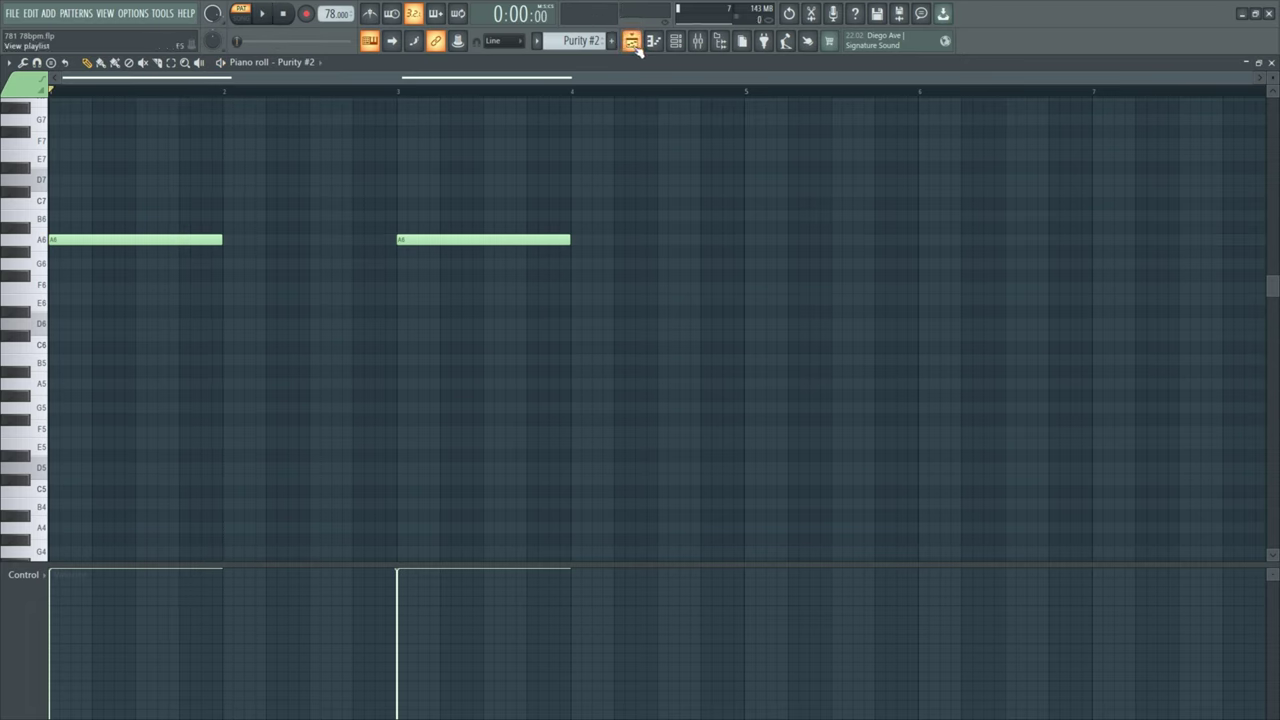
pyautogui.press('space')
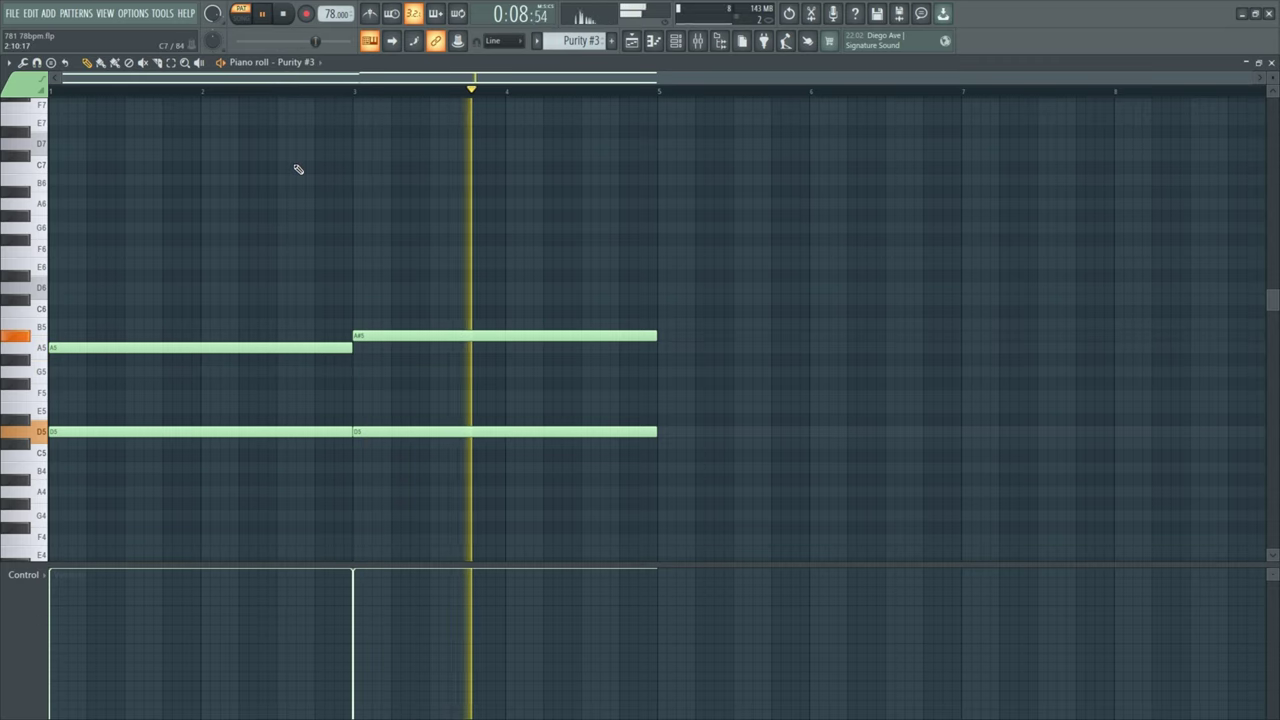
pyautogui.press('space')
# Examine Purity #3's long notes by selecting the low D5 pair and auditioning the A5 note above it
pyautogui.moveTo(240, 271); pyautogui.dragTo(682, 488)
pyautogui.hotkey('ctrl', 'd')
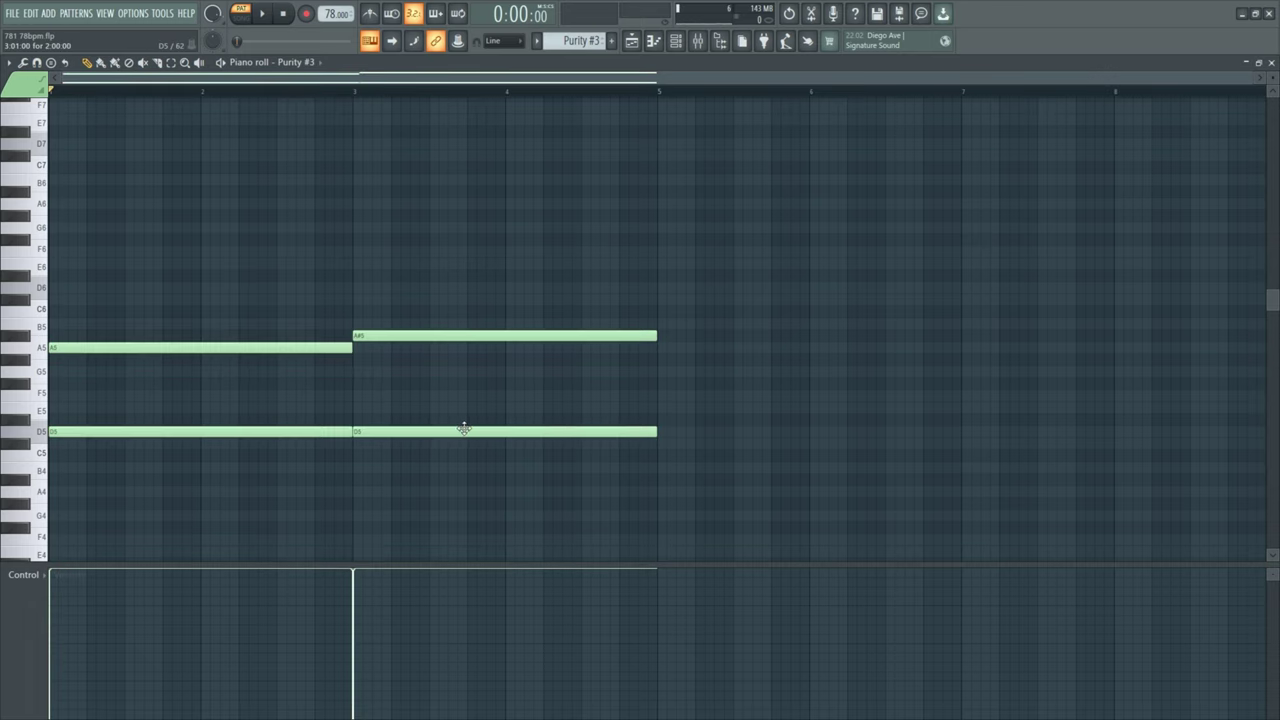
pyautogui.keyDown('ctrl'); pyautogui.scroll(2, 317, 359); pyautogui.keyUp('ctrl')
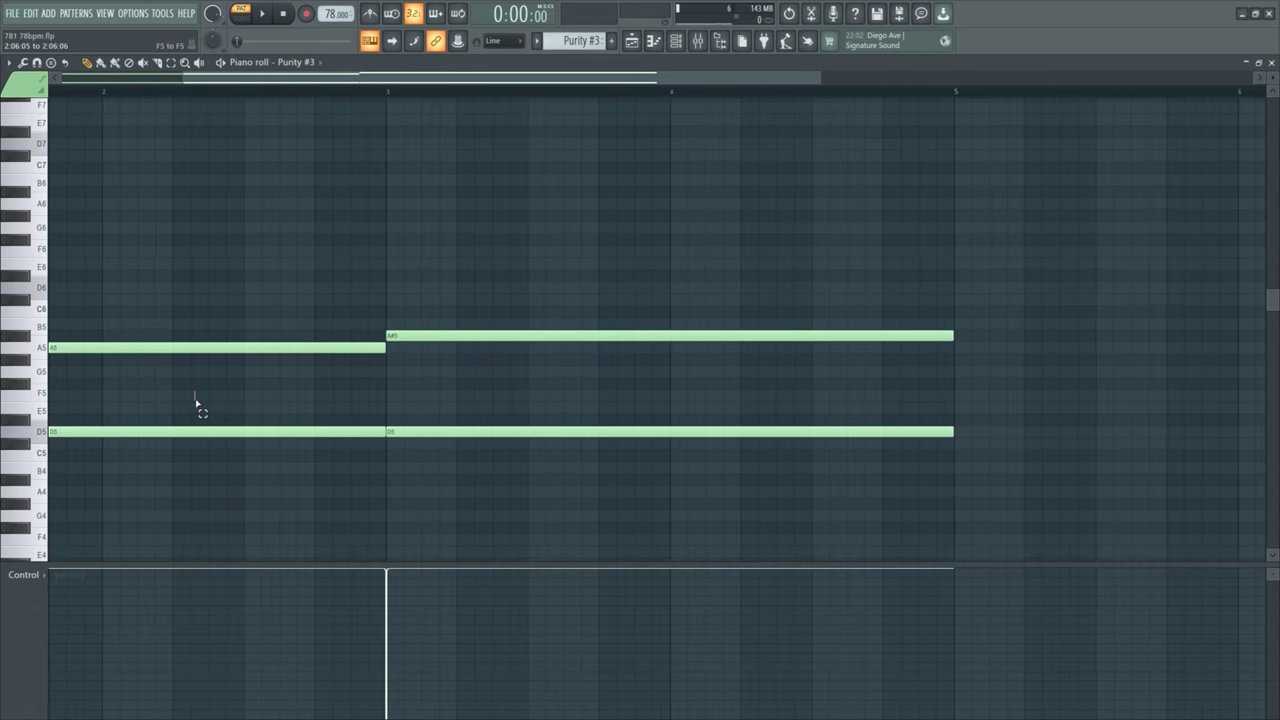
pyautogui.moveTo(196, 397); pyautogui.dragTo(523, 486)
pyautogui.keyDown('ctrl'); pyautogui.scroll(-2, 333, 374); pyautogui.keyUp('ctrl')
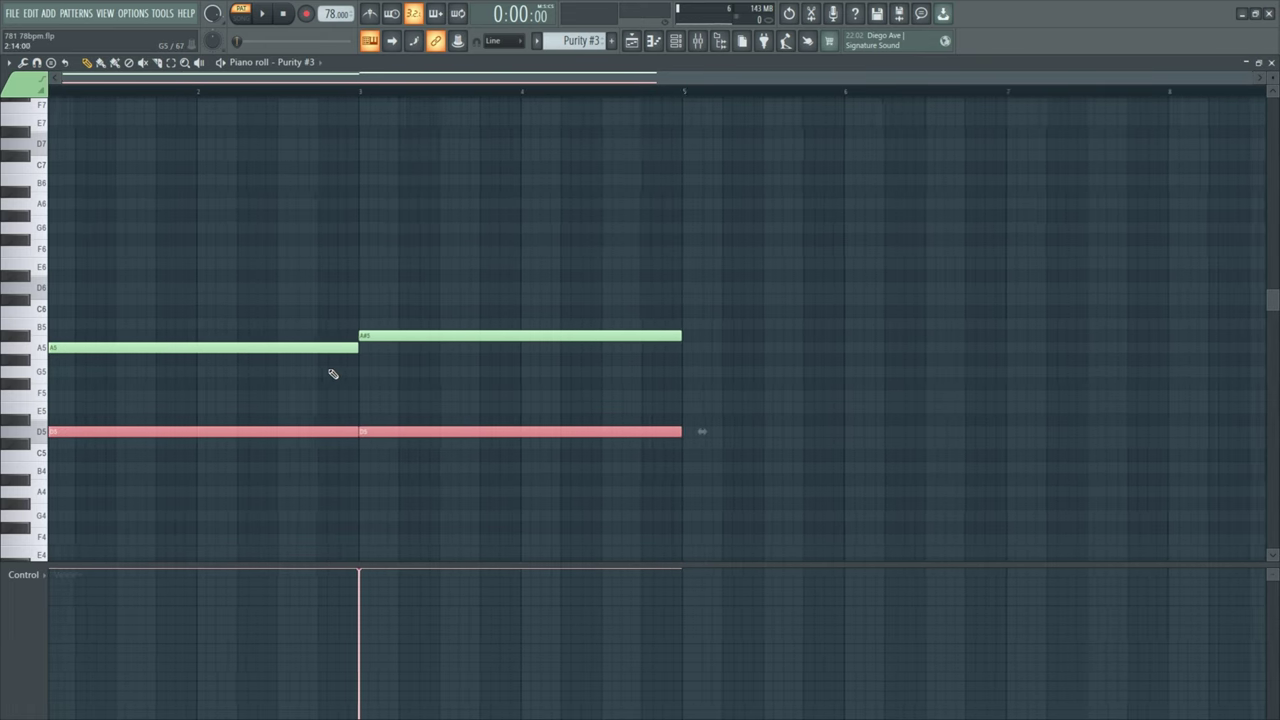
pyautogui.keyDown('ctrl'); pyautogui.scroll(2, 333, 374); pyautogui.keyUp('ctrl')
pyautogui.click(346, 348)
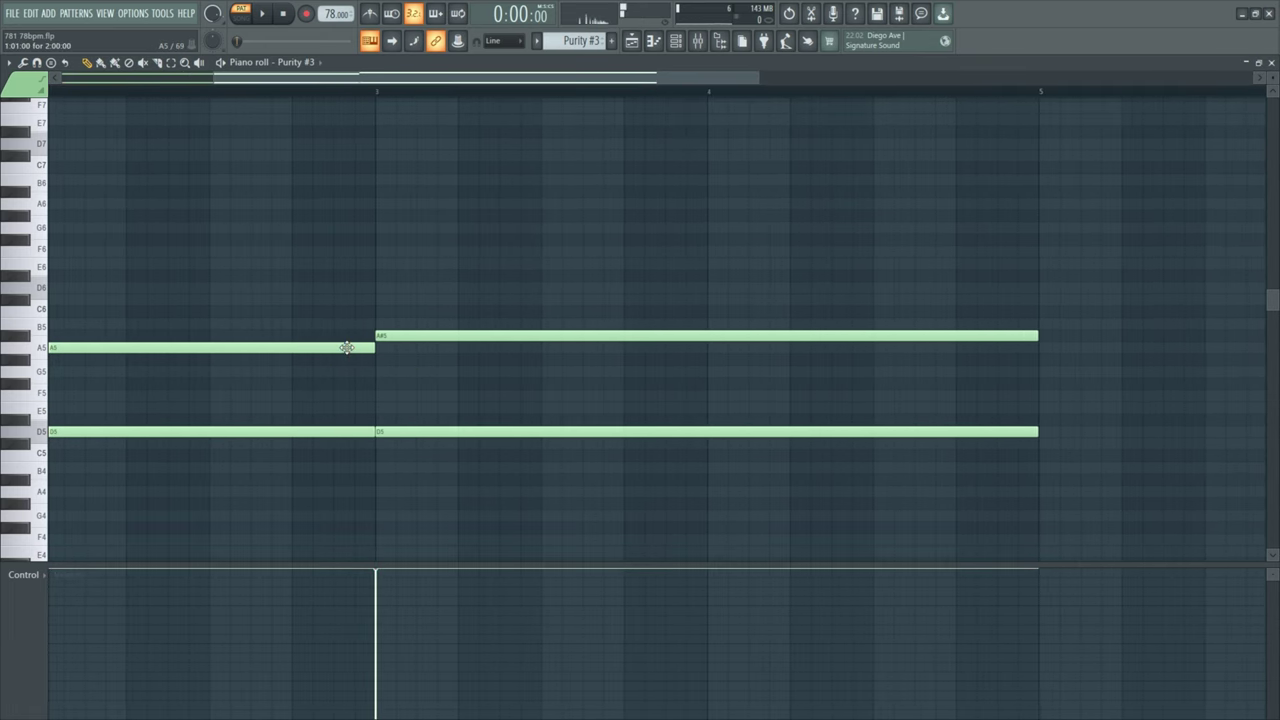
pyautogui.keyDown('ctrl'); pyautogui.scroll(-2, 383, 338); pyautogui.keyUp('ctrl')
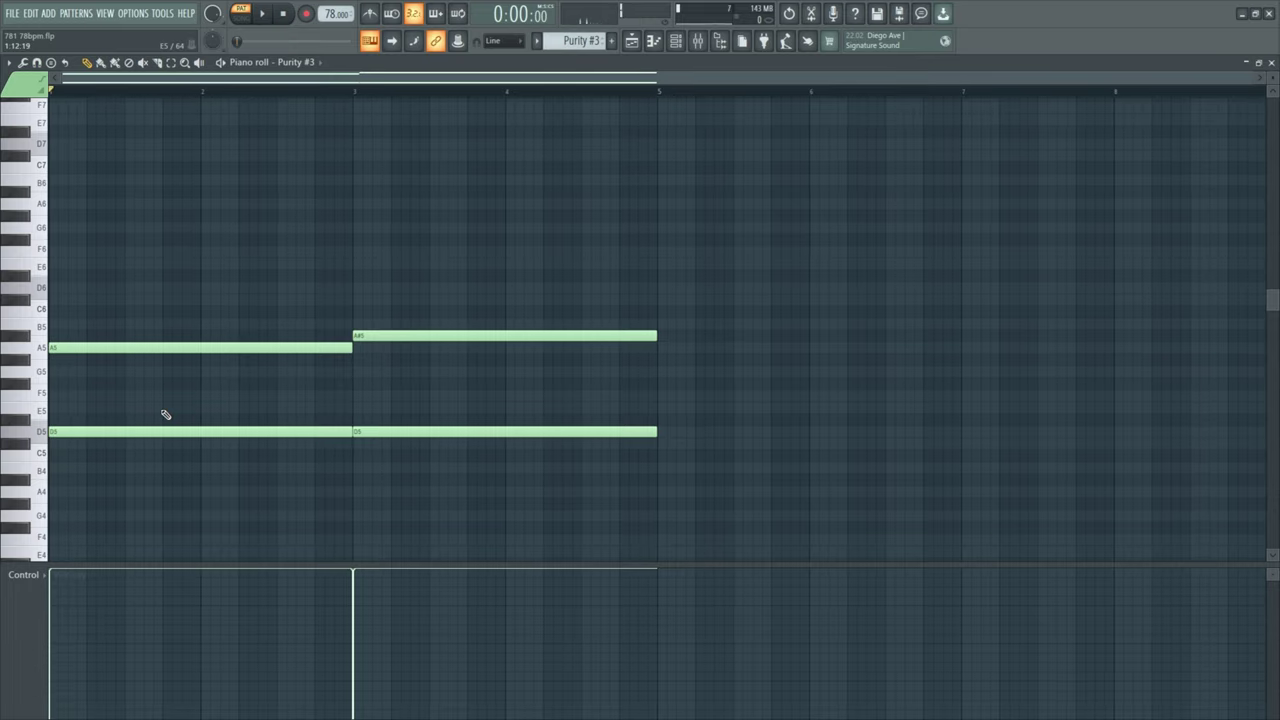
# Play Purity #3 briefly, stop it, and audition the A5 and A#5 keys on the piano keyboard
pyautogui.press('space')
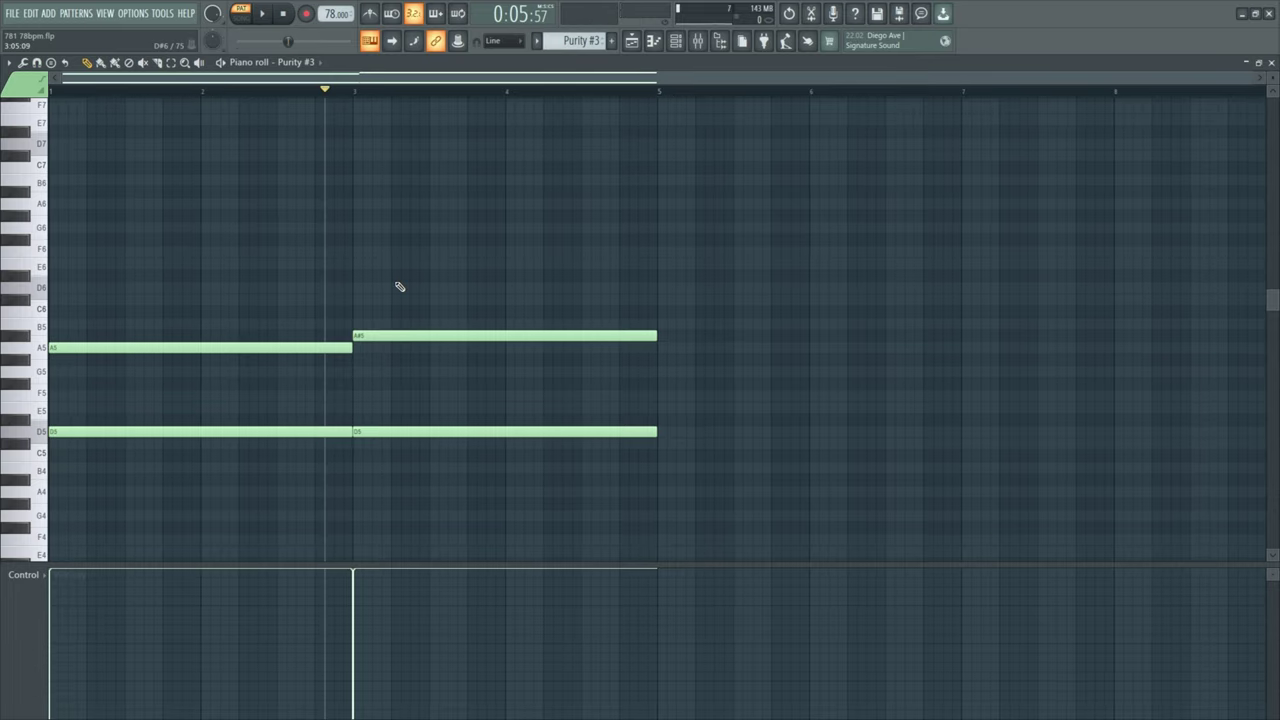
pyautogui.click(51, 354)
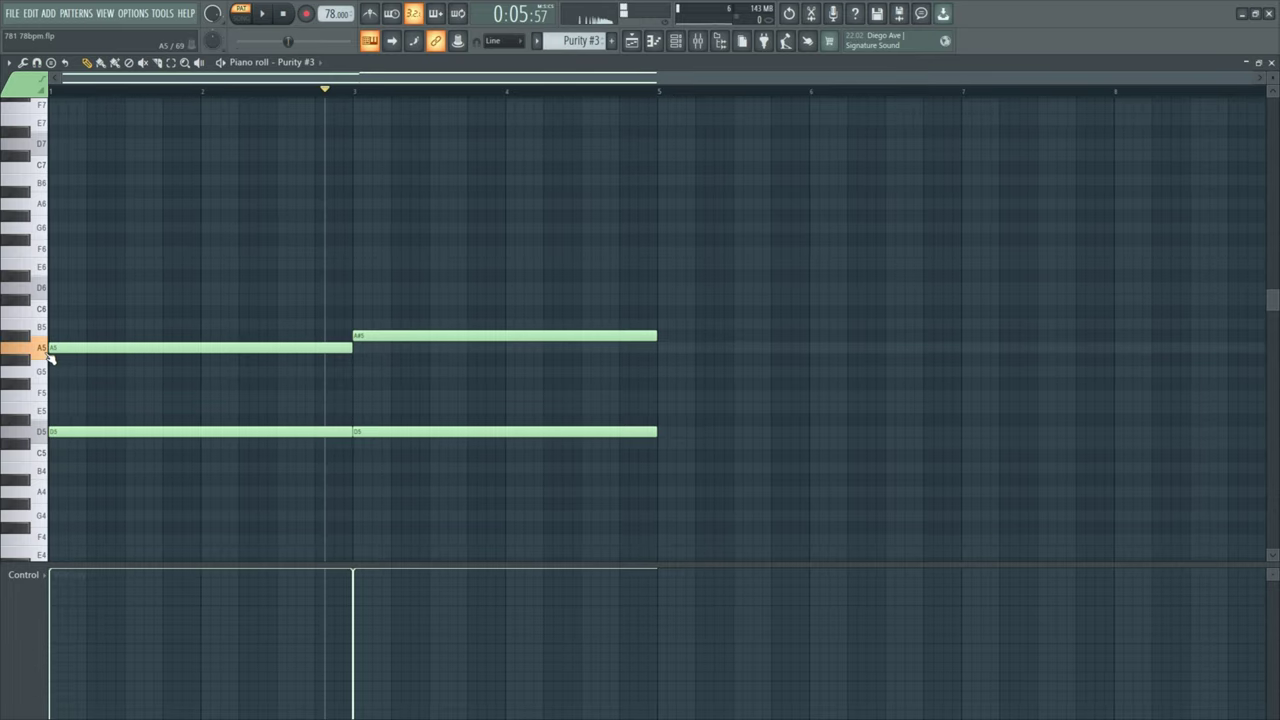
pyautogui.moveTo(36, 349); pyautogui.dragTo(30, 340)
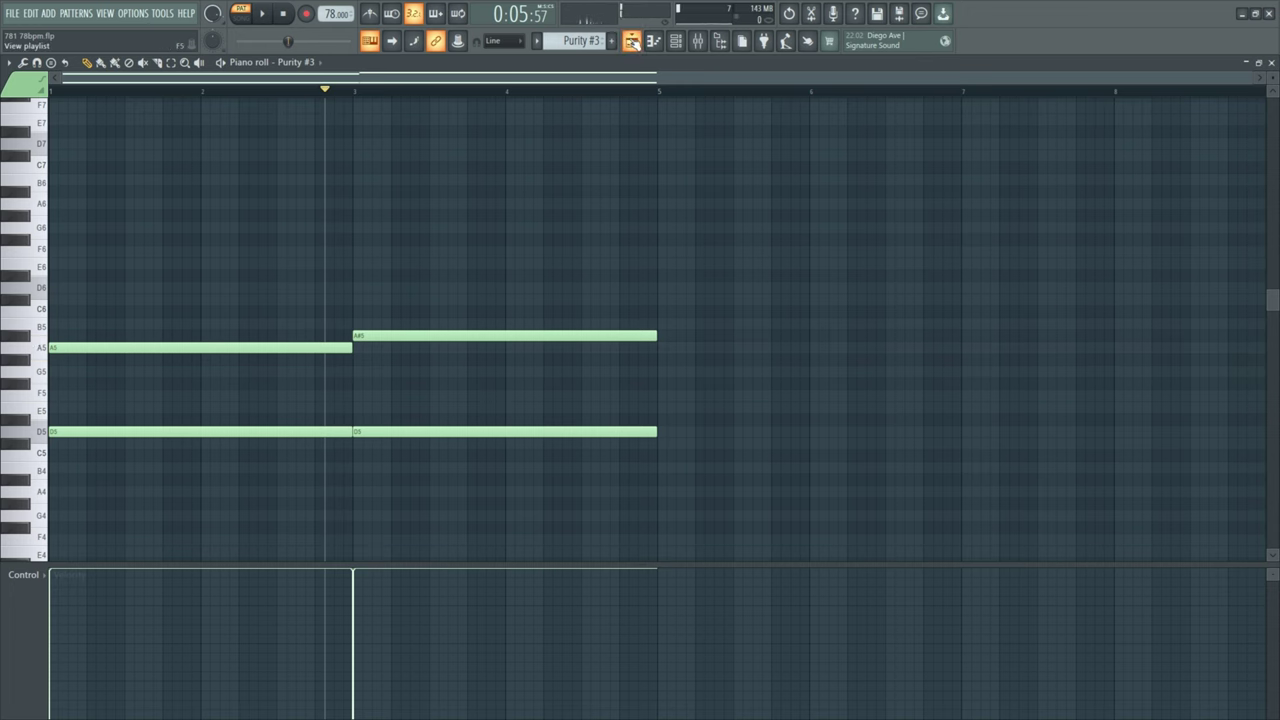
# Open the Purity #4 pattern from the playlist in the piano roll and play it back
pyautogui.click(632, 40)
pyautogui.doubleClick(332, 234)
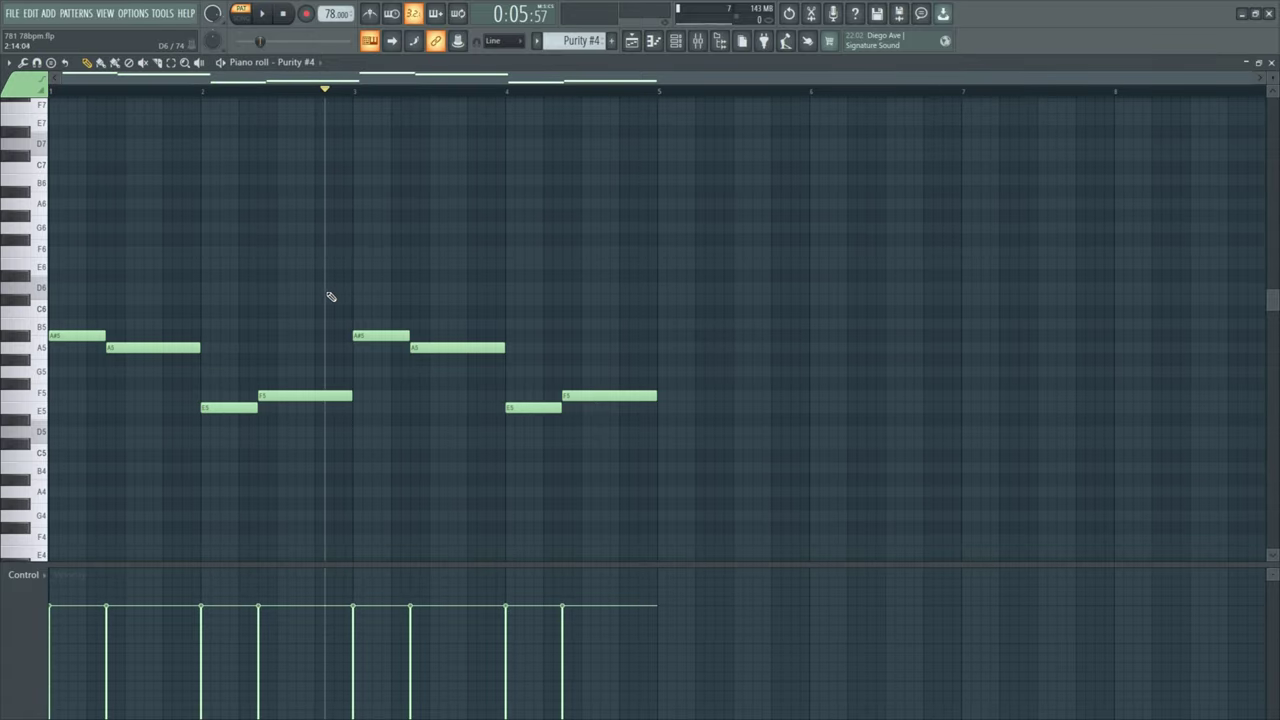
pyautogui.press('space')
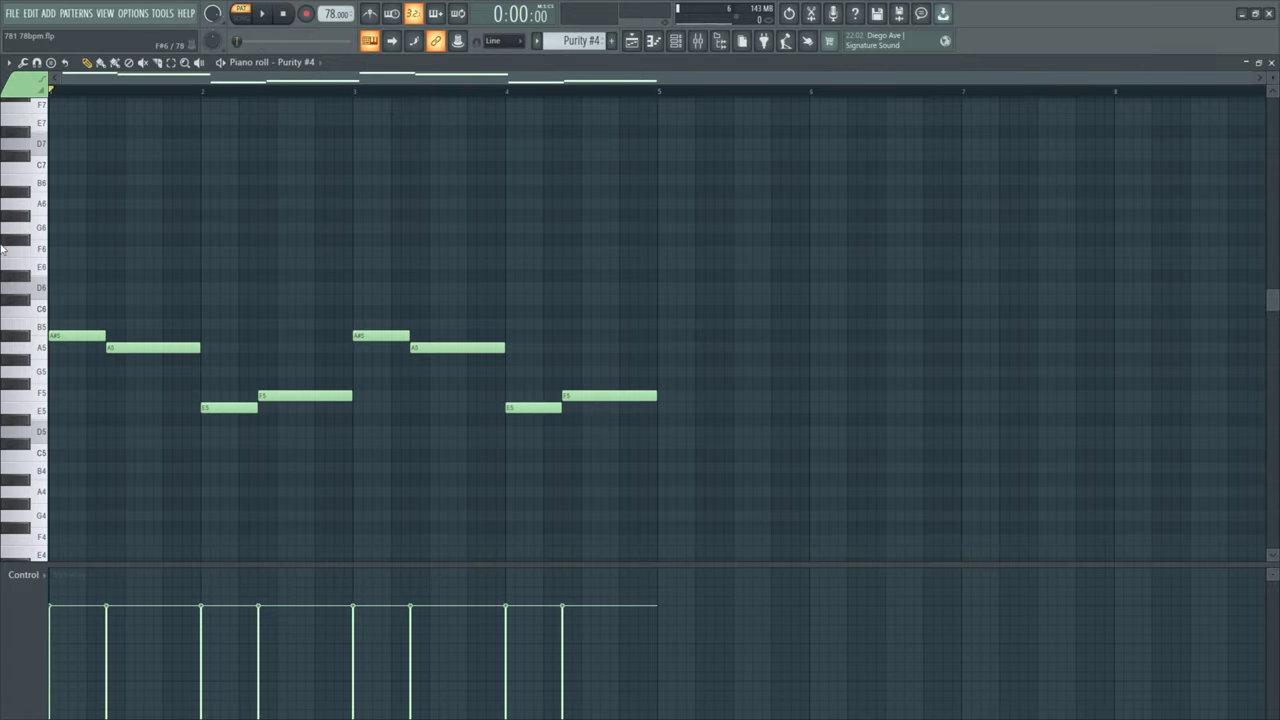
pyautogui.press('space')
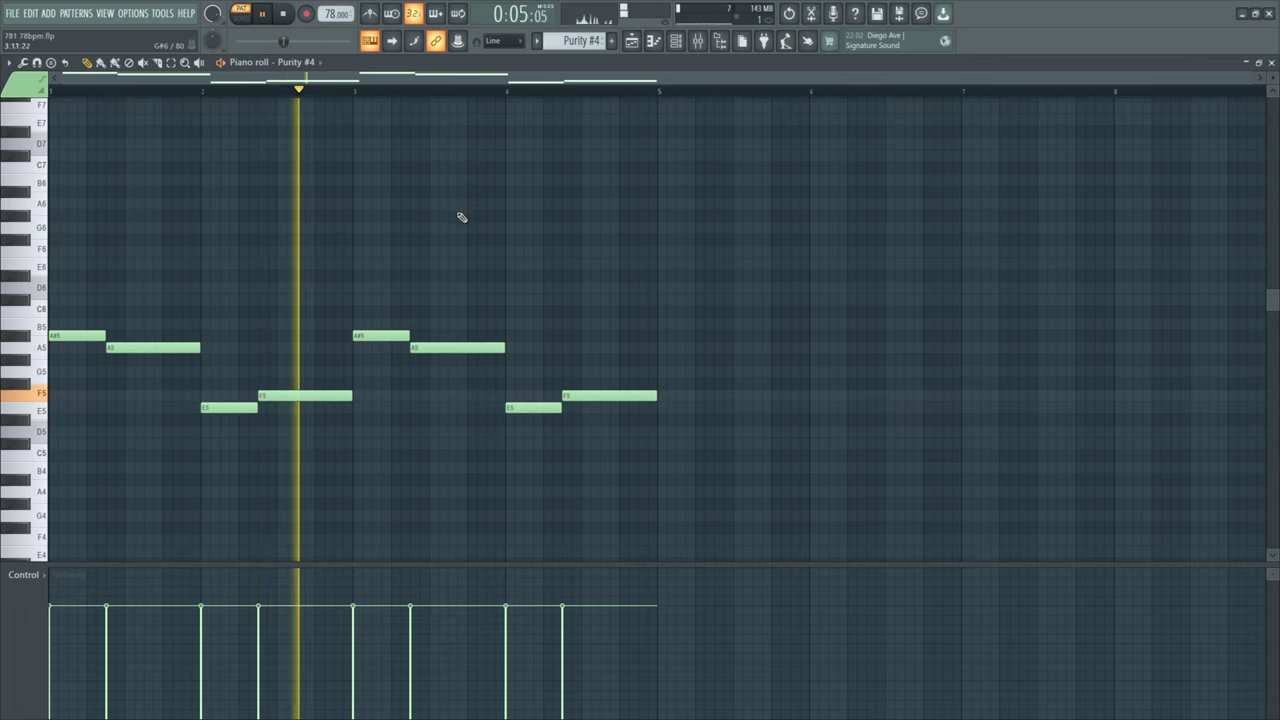
pyautogui.press('space')
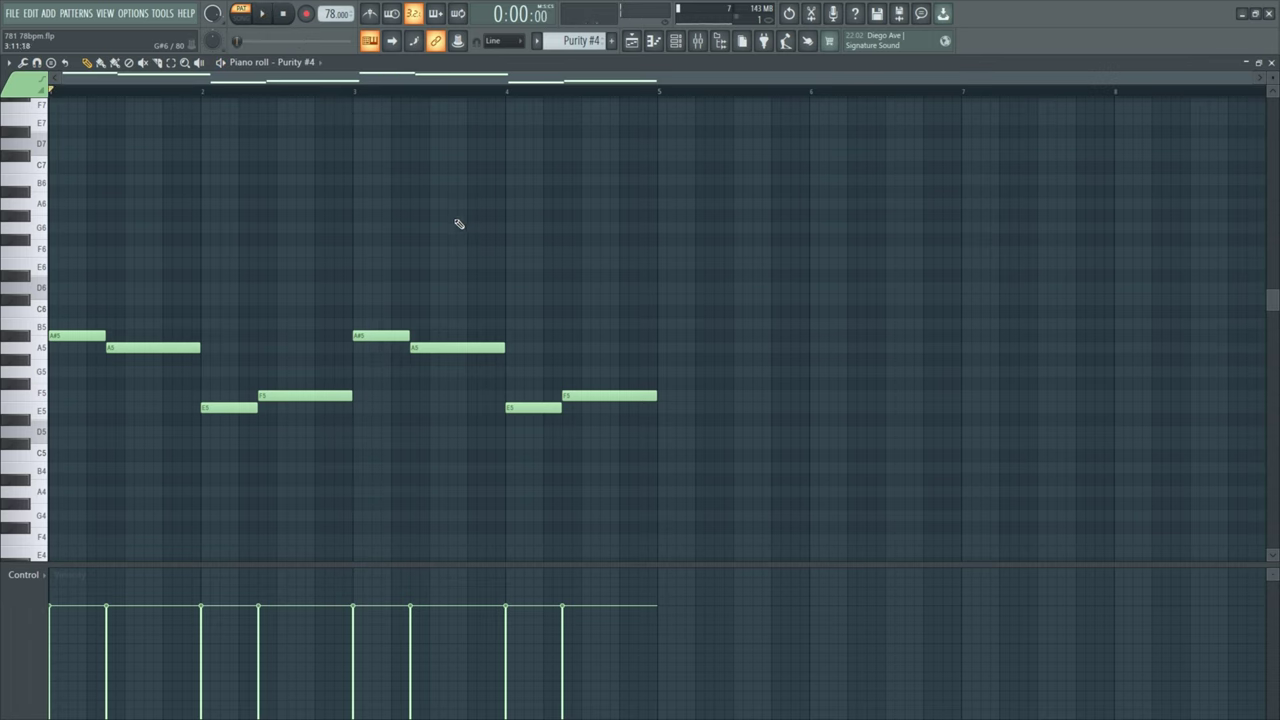
# Compare the two repeated halves of the Purity #4 melody by selecting each half's notes in turn
pyautogui.moveTo(342, 262); pyautogui.dragTo(706, 457)
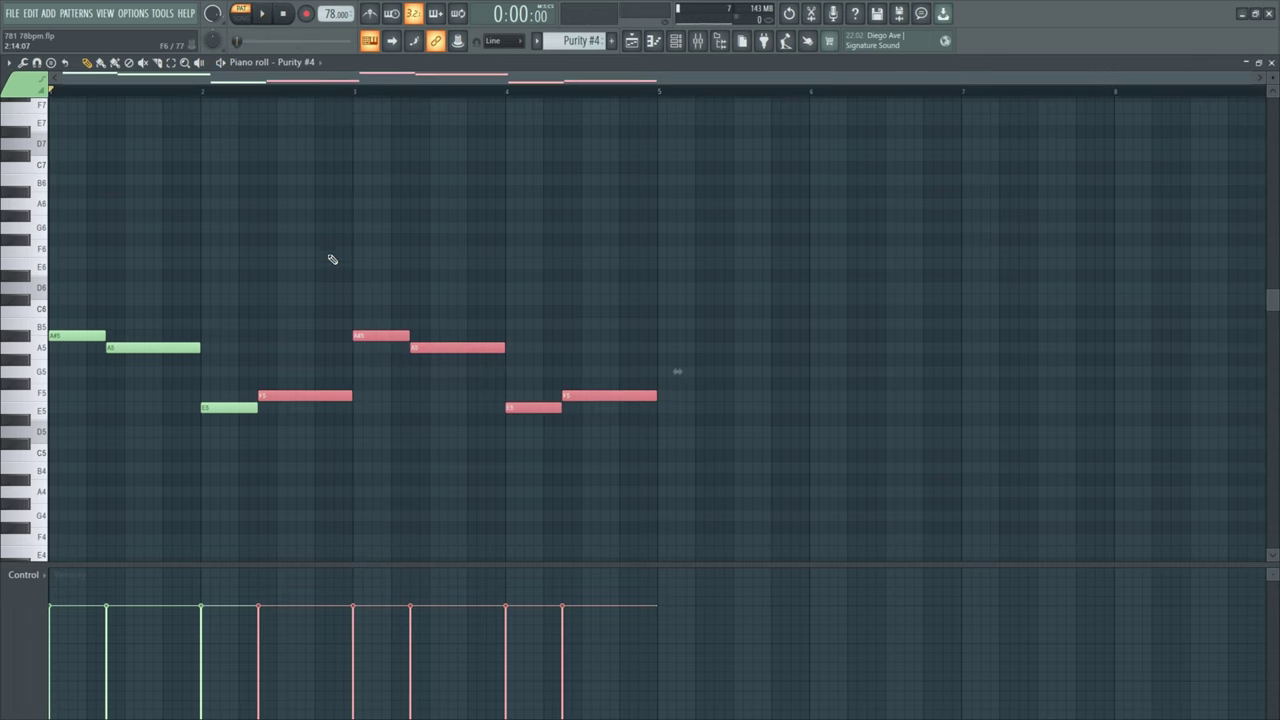
pyautogui.moveTo(332, 259); pyautogui.dragTo(50, 485)
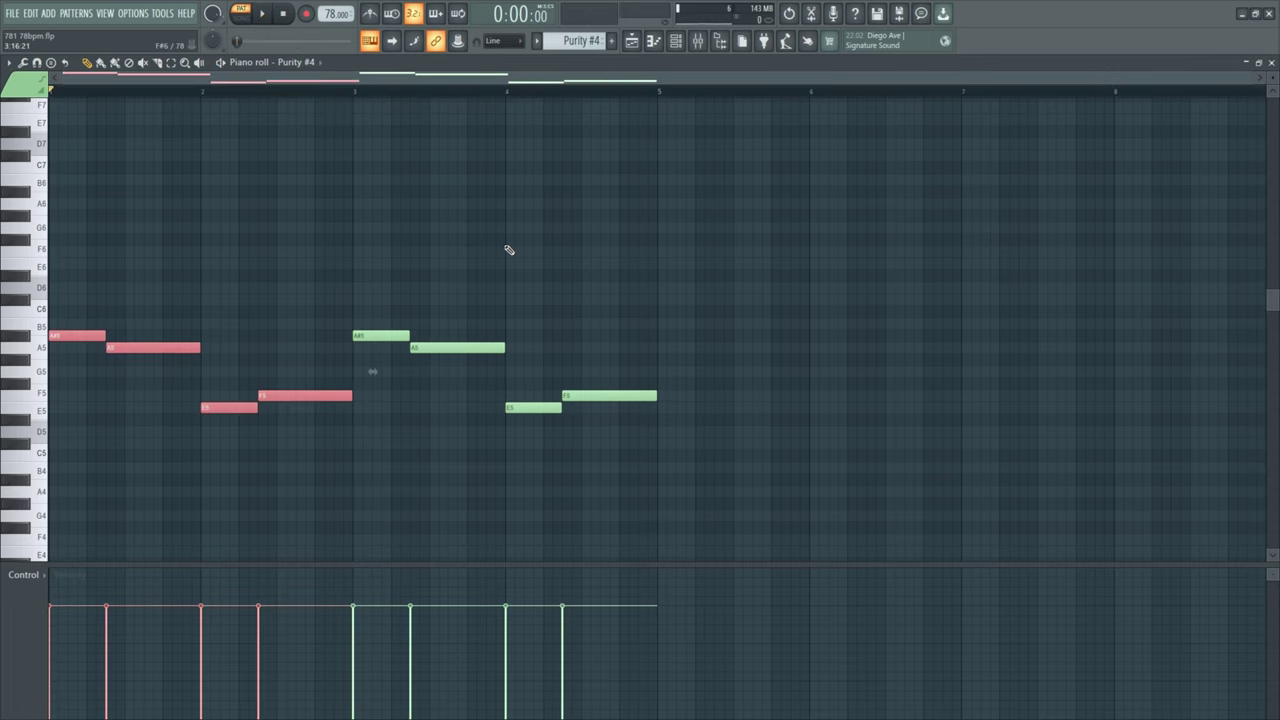
pyautogui.scroll(-3, 509, 250)
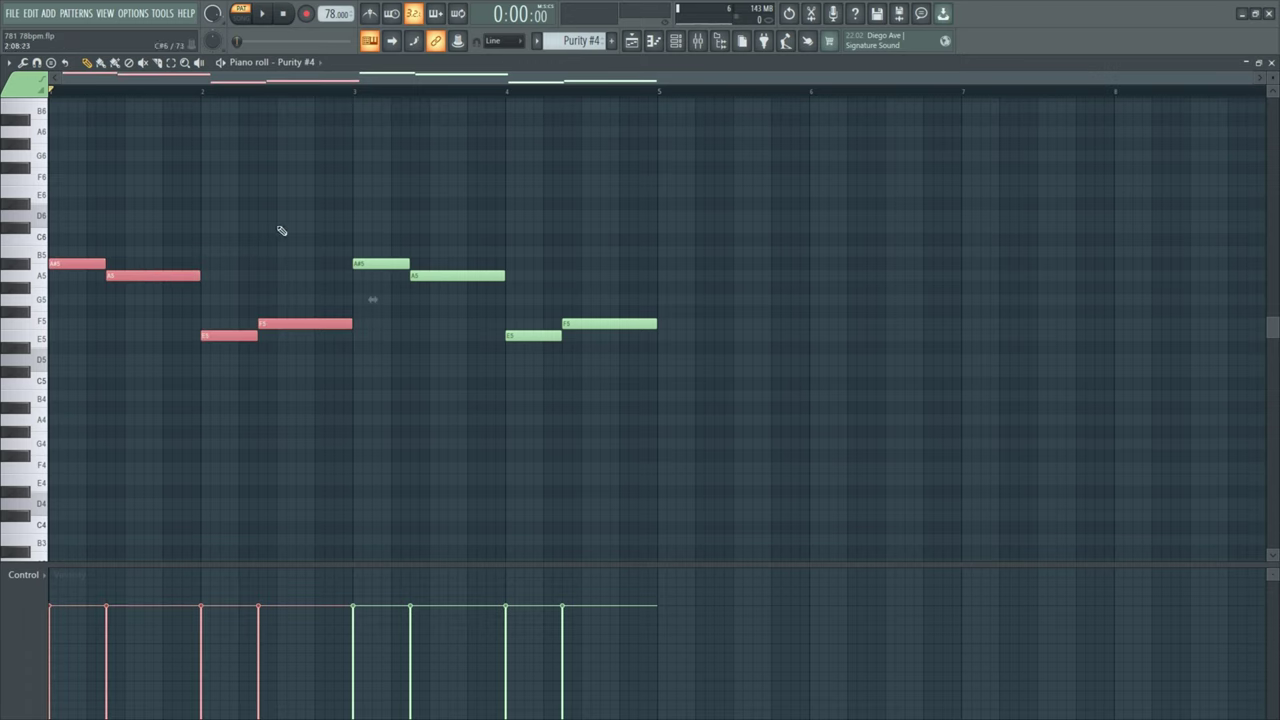
pyautogui.moveTo(74, 232); pyautogui.dragTo(326, 408)
pyautogui.moveTo(380, 195); pyautogui.dragTo(647, 355)
pyautogui.moveTo(340, 195); pyautogui.dragTo(0, 428)
# Raise the first two Purity #4 notes one semitone to B5 and A#5, and return the second note to A5
pyautogui.moveTo(96, 263); pyautogui.dragTo(208, 306)
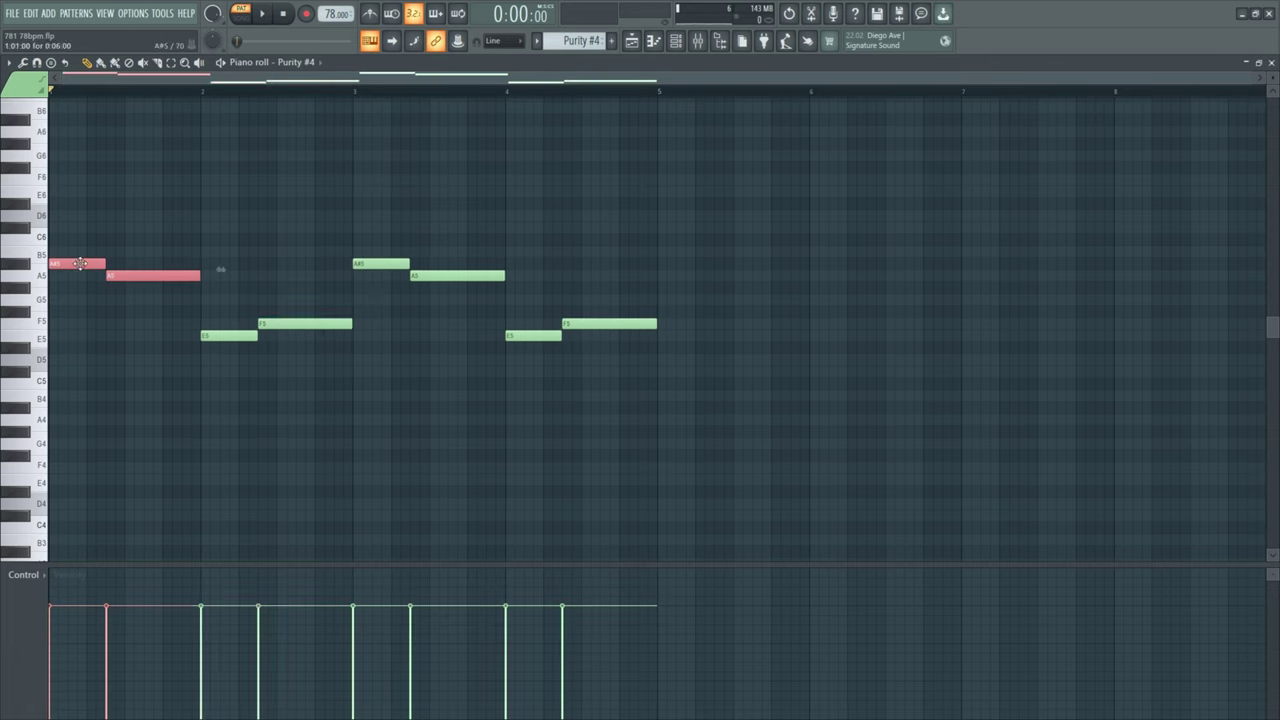
pyautogui.moveTo(79, 253); pyautogui.dragTo(81, 248)
pyautogui.click(150, 234)
pyautogui.rightClick(151, 234)
pyautogui.moveTo(154, 262); pyautogui.dragTo(151, 279)
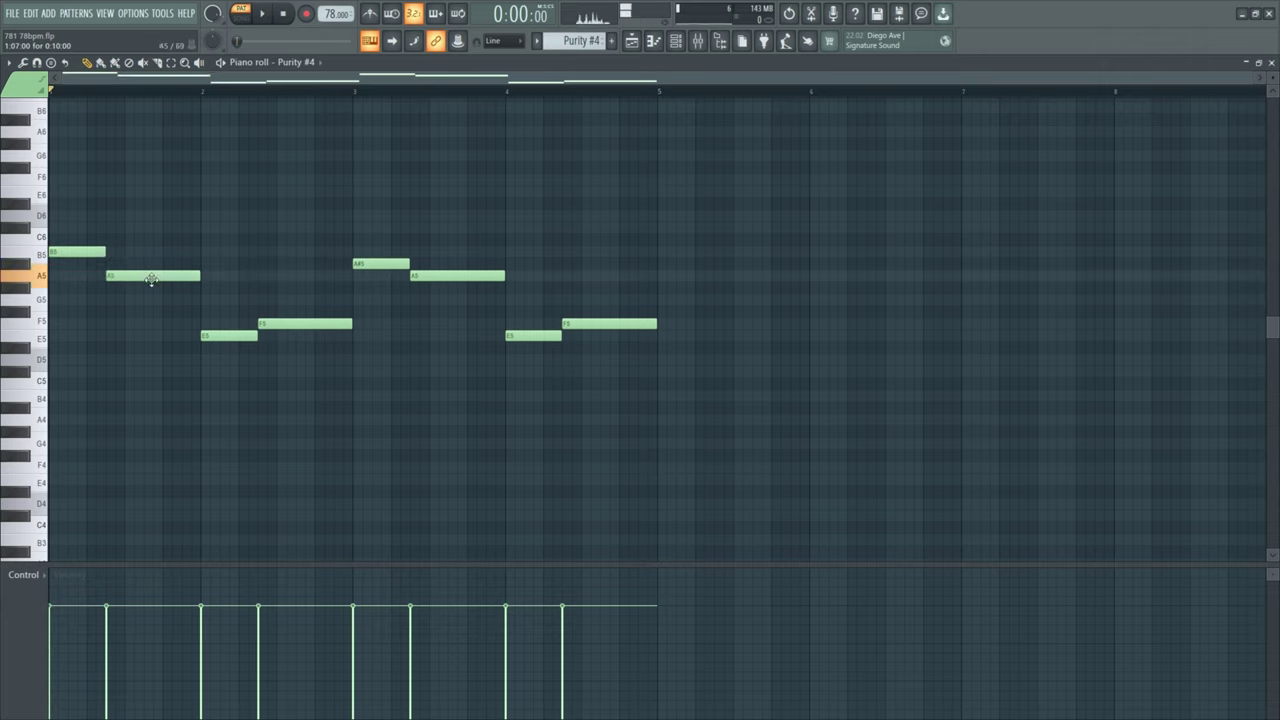
# Audition the opening of Purity #4, lower its first note to A#5, and play the opening again
pyautogui.press('space')
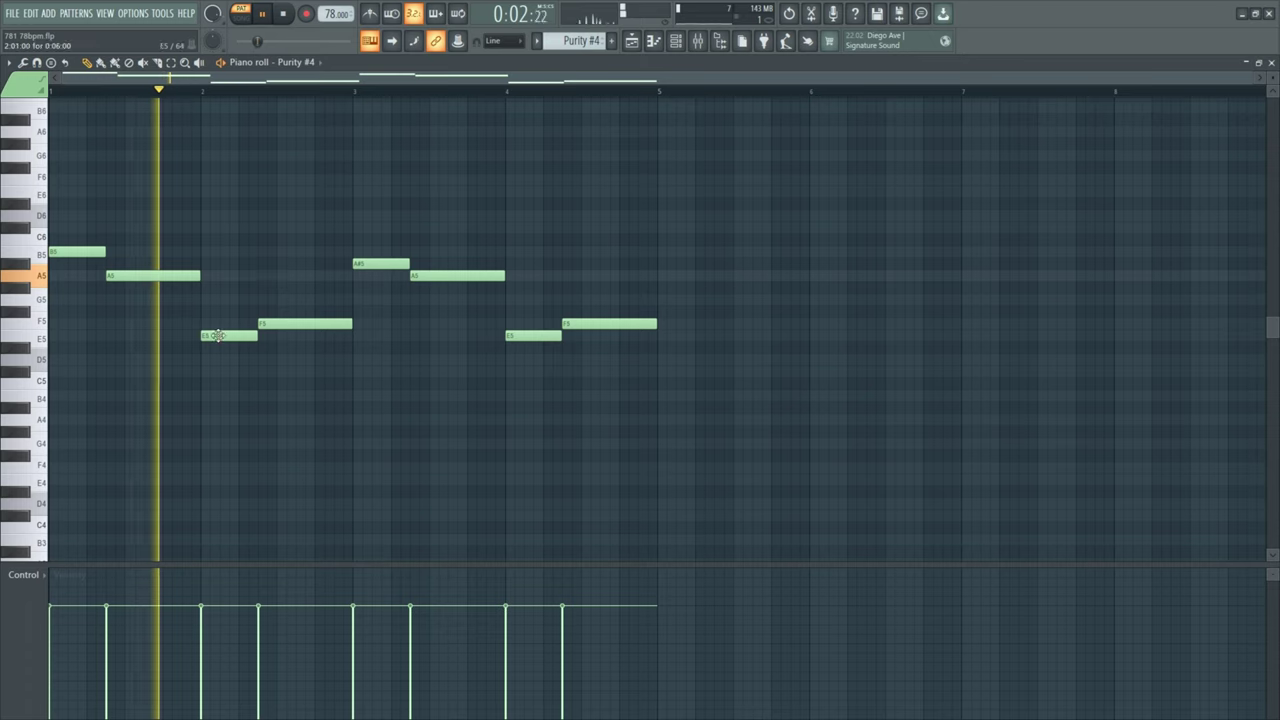
pyautogui.press('space')
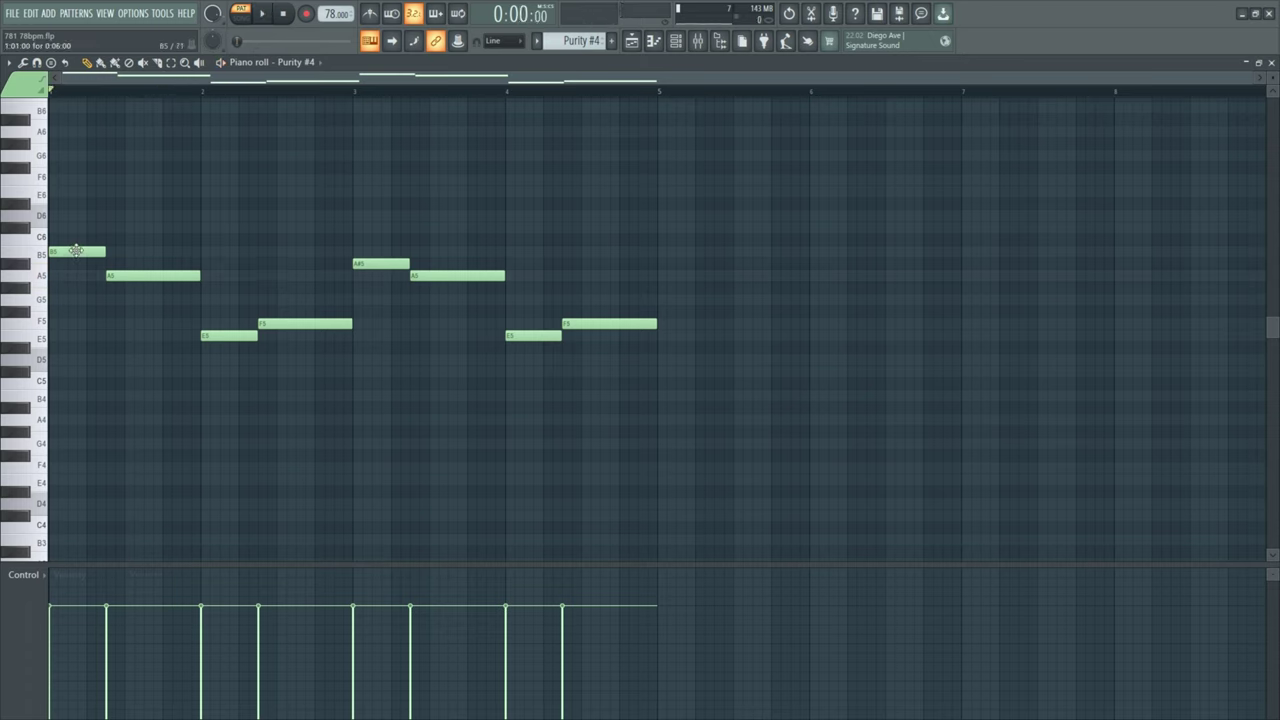
pyautogui.click(76, 251)
pyautogui.moveTo(78, 260); pyautogui.dragTo(78, 264)
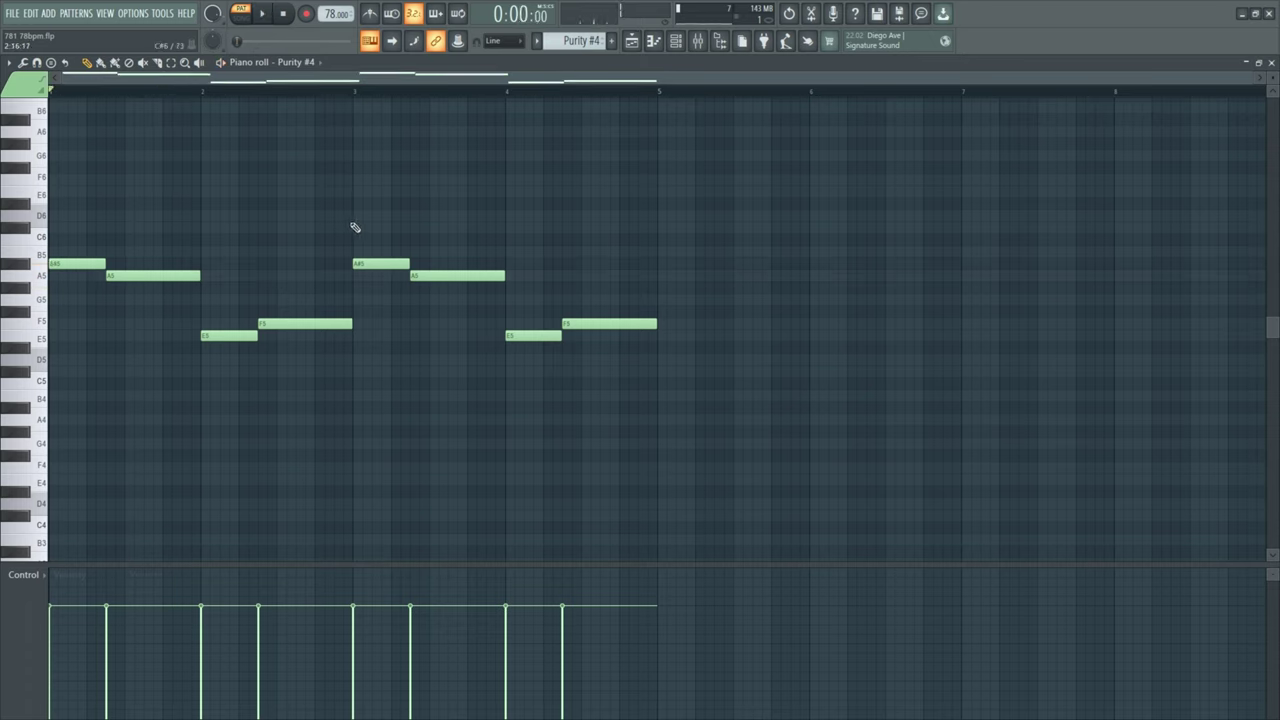
pyautogui.press('space')
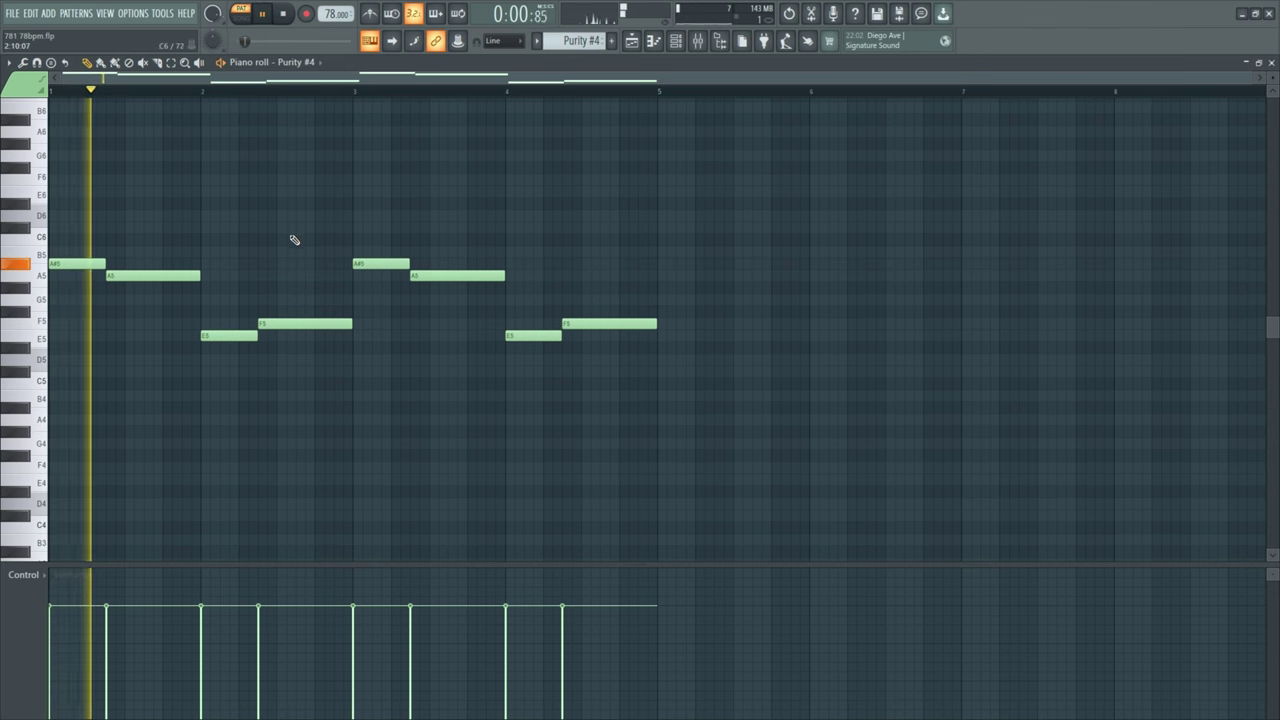
pyautogui.press('space')
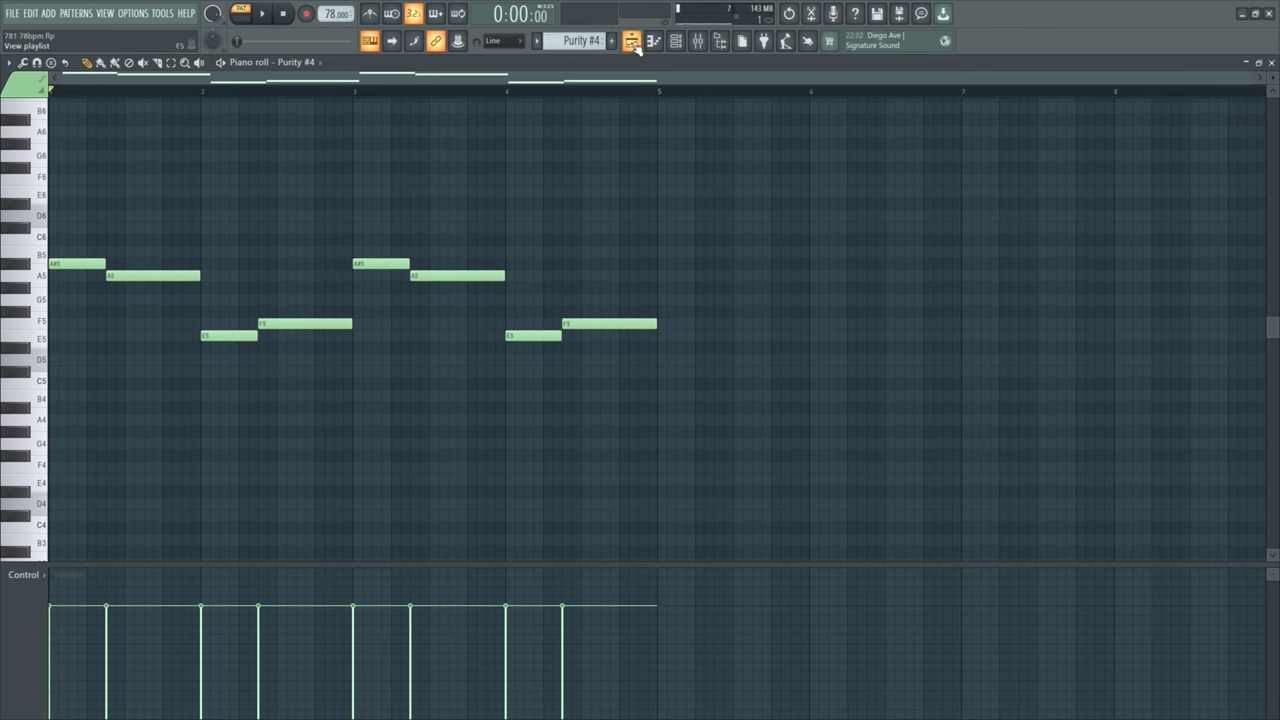
# Open the Purity #5 pattern from the playlist in the piano roll and play its opening bars
pyautogui.click(632, 41)
pyautogui.doubleClick(300, 279)
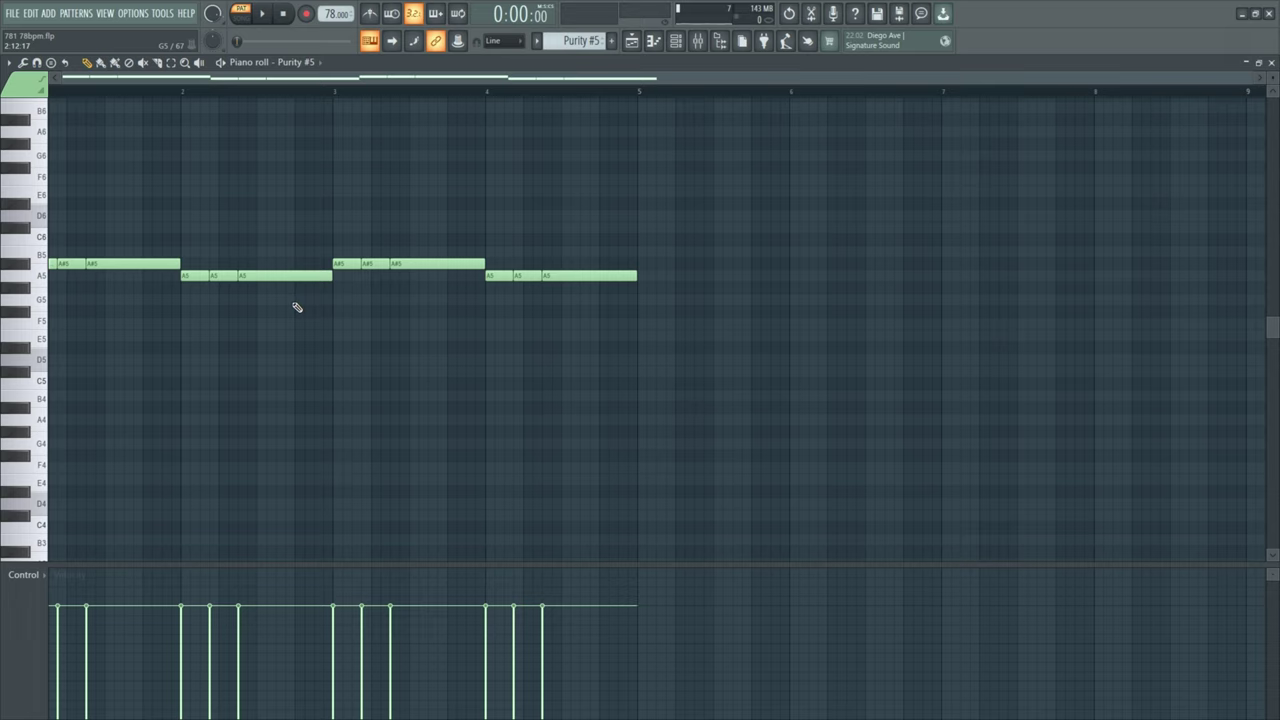
pyautogui.scroll(3, 205, 308)
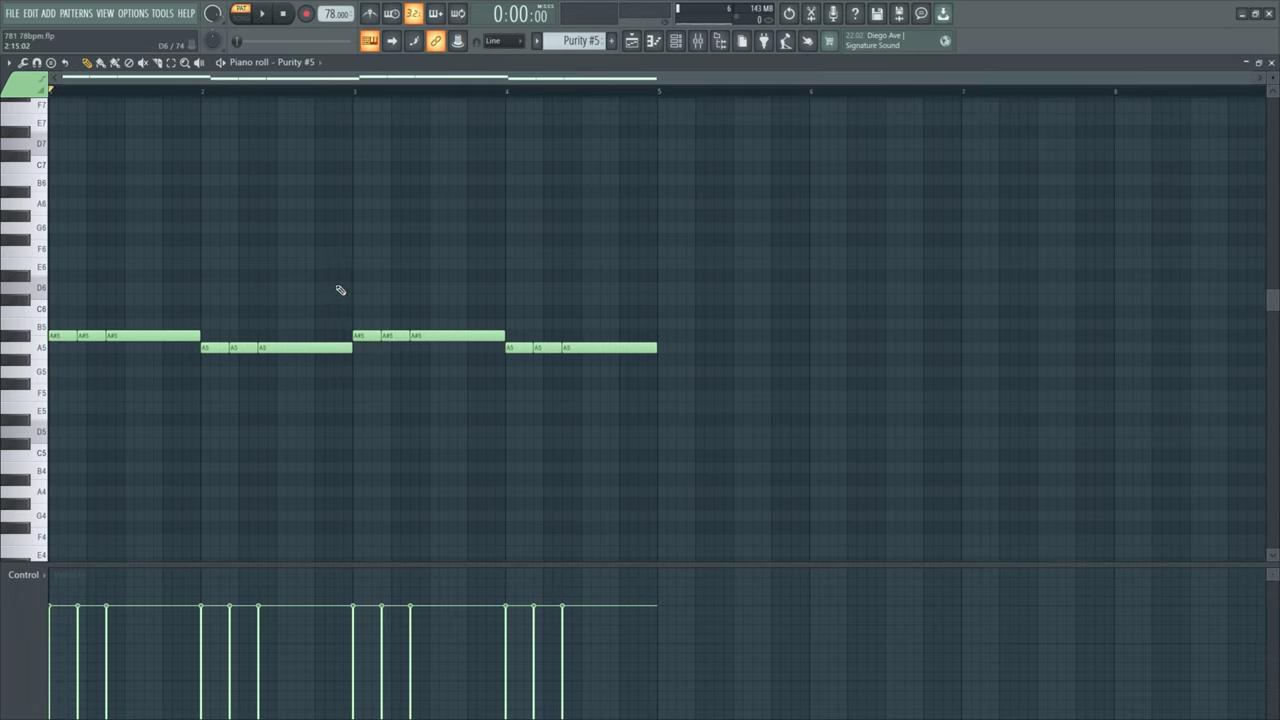
pyautogui.press('space')
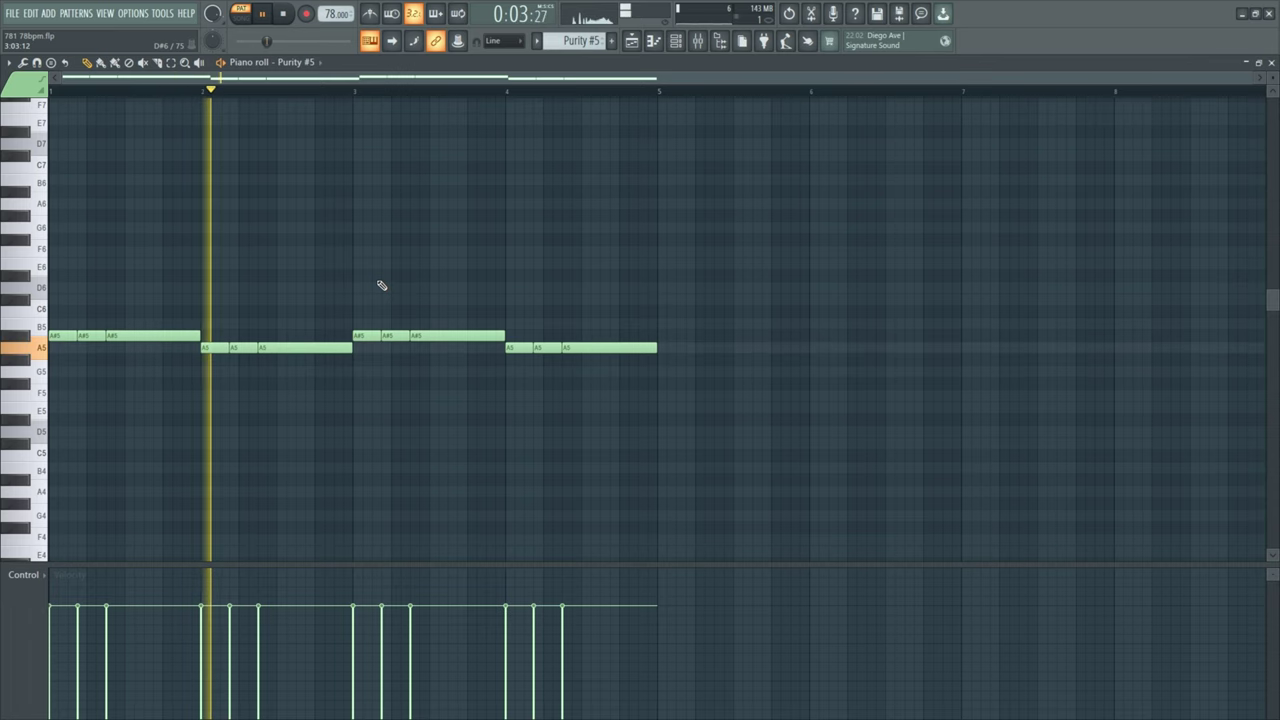
pyautogui.press('space')
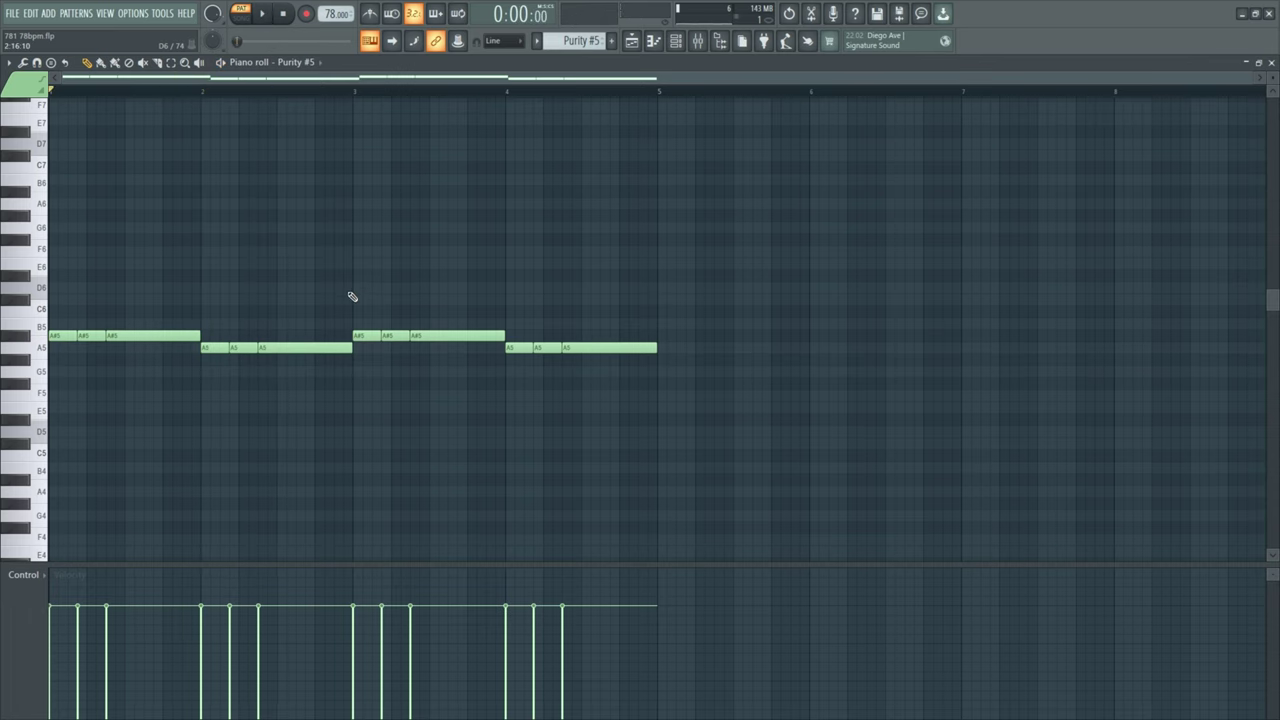
# Examine the rhythm of the three repeated A#5 notes in bar 1 of Purity #5 by selecting them
pyautogui.scroll(3, 352, 297)
pyautogui.scroll(-3, 337, 323)
pyautogui.scroll(-2, 337, 323)
pyautogui.scroll(5, 46, 309)
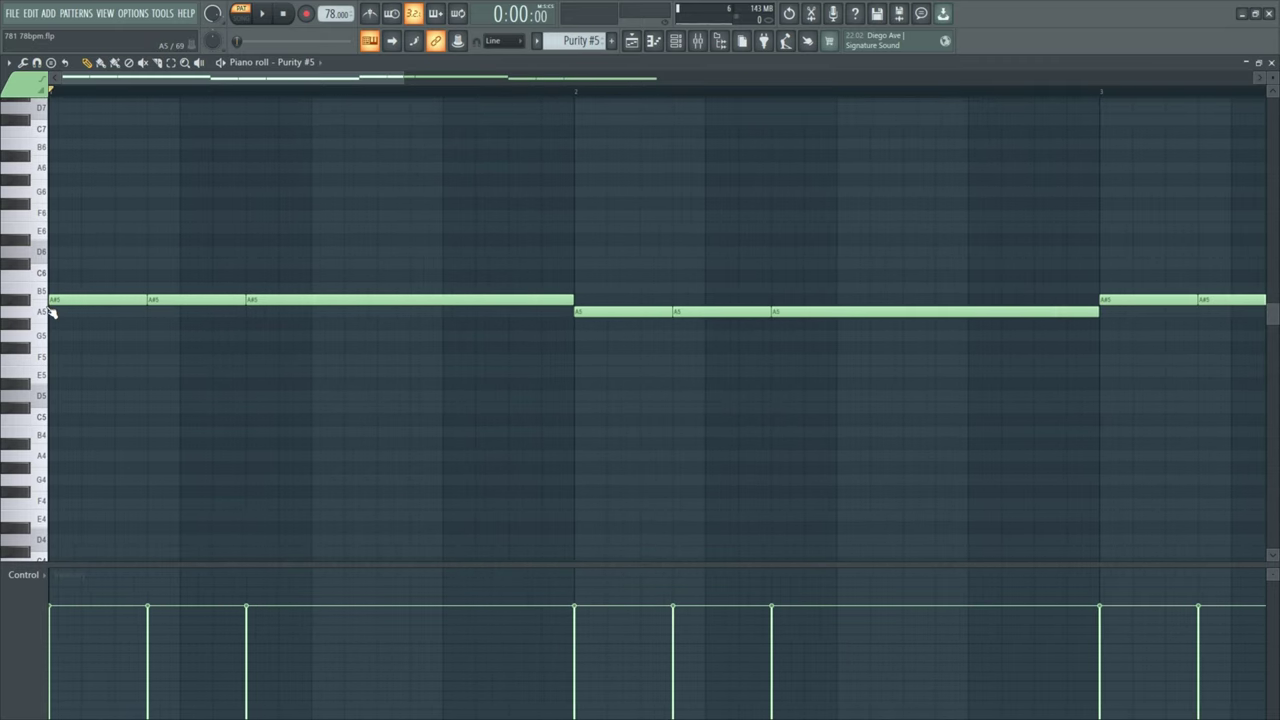
pyautogui.moveTo(77, 249); pyautogui.dragTo(311, 341)
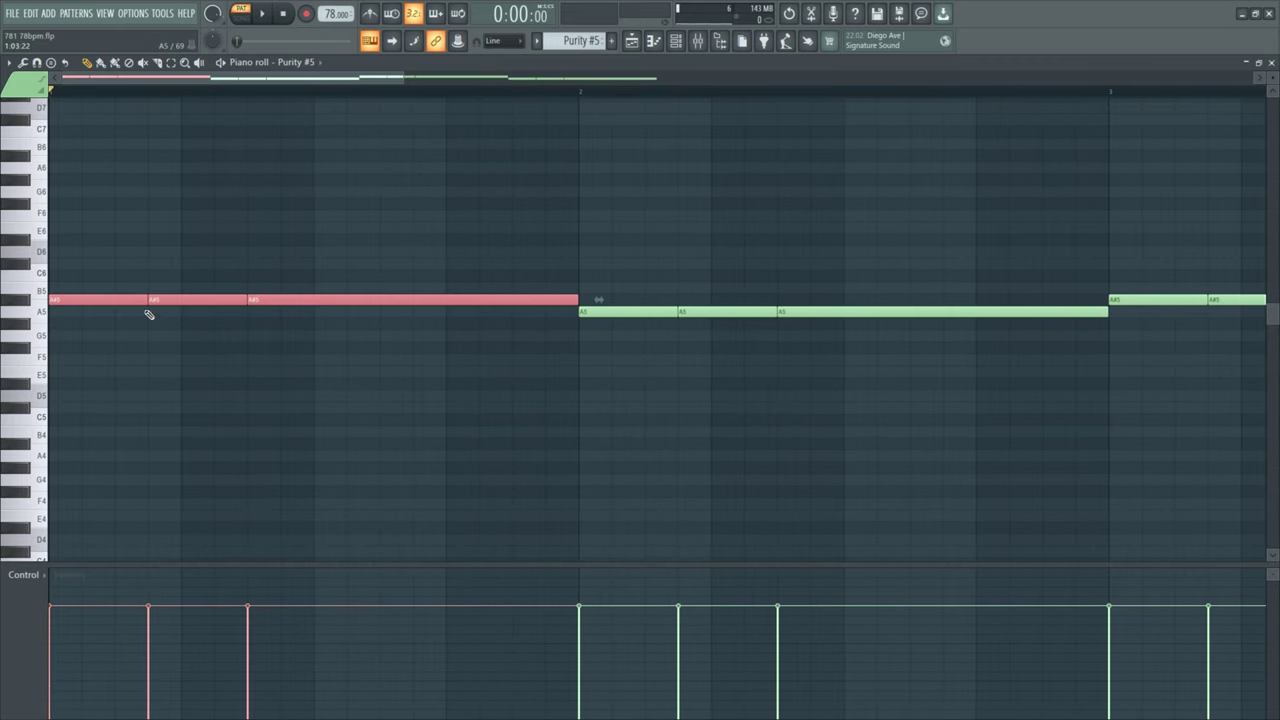
pyautogui.click(73, 311)
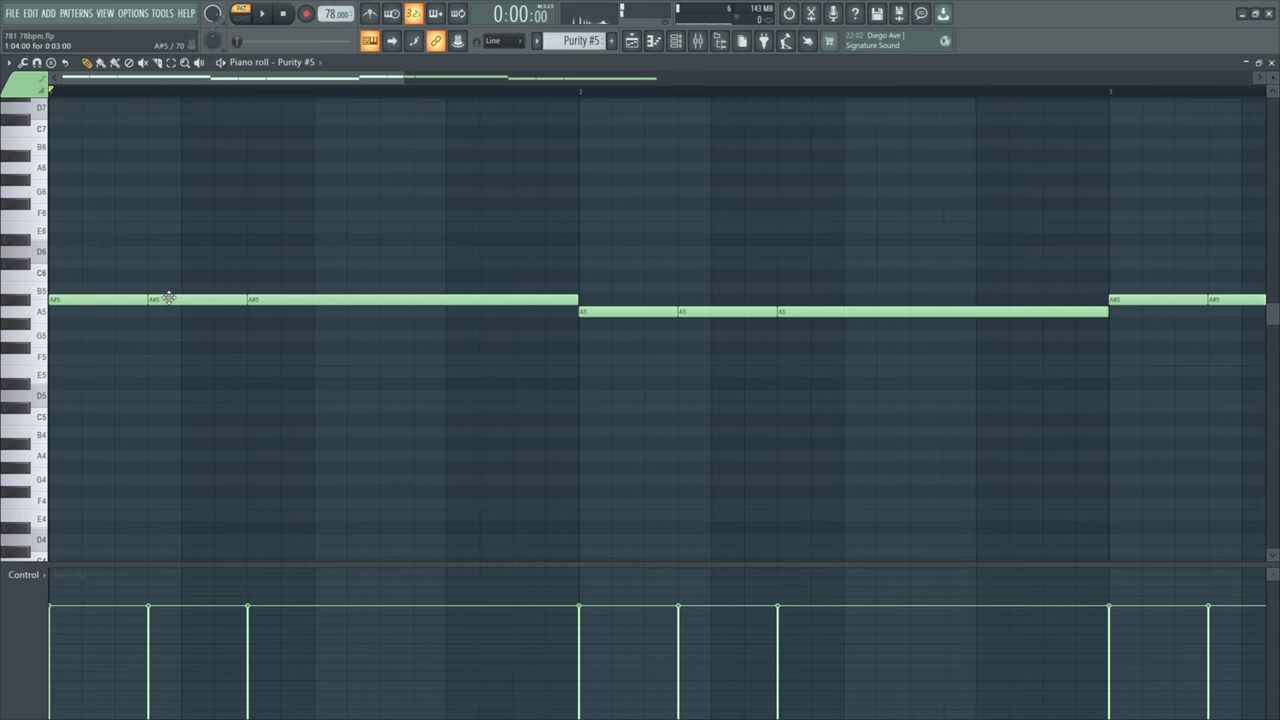
pyautogui.scroll(-1, 262, 395)
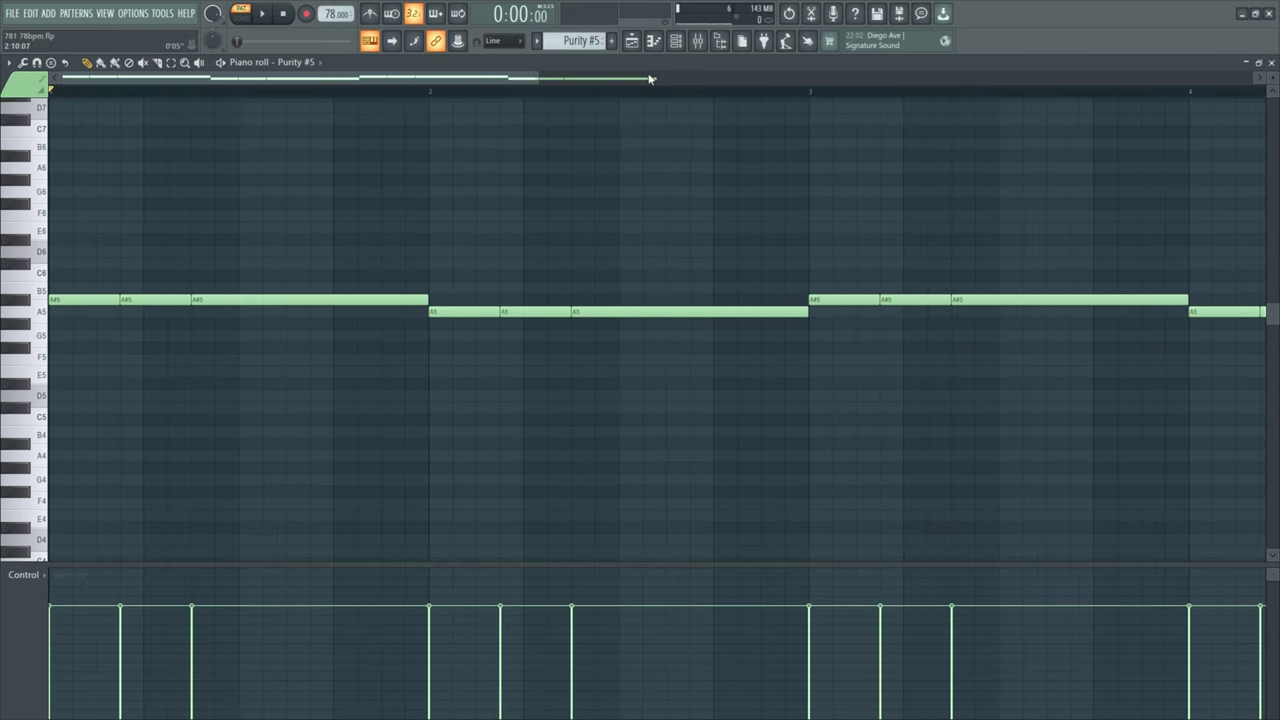
# Return to the playlist, set the song position to bar 5, and open the first pattern 3 clip on Track 6
pyautogui.click(633, 42)
pyautogui.scroll(5, 200, 343)
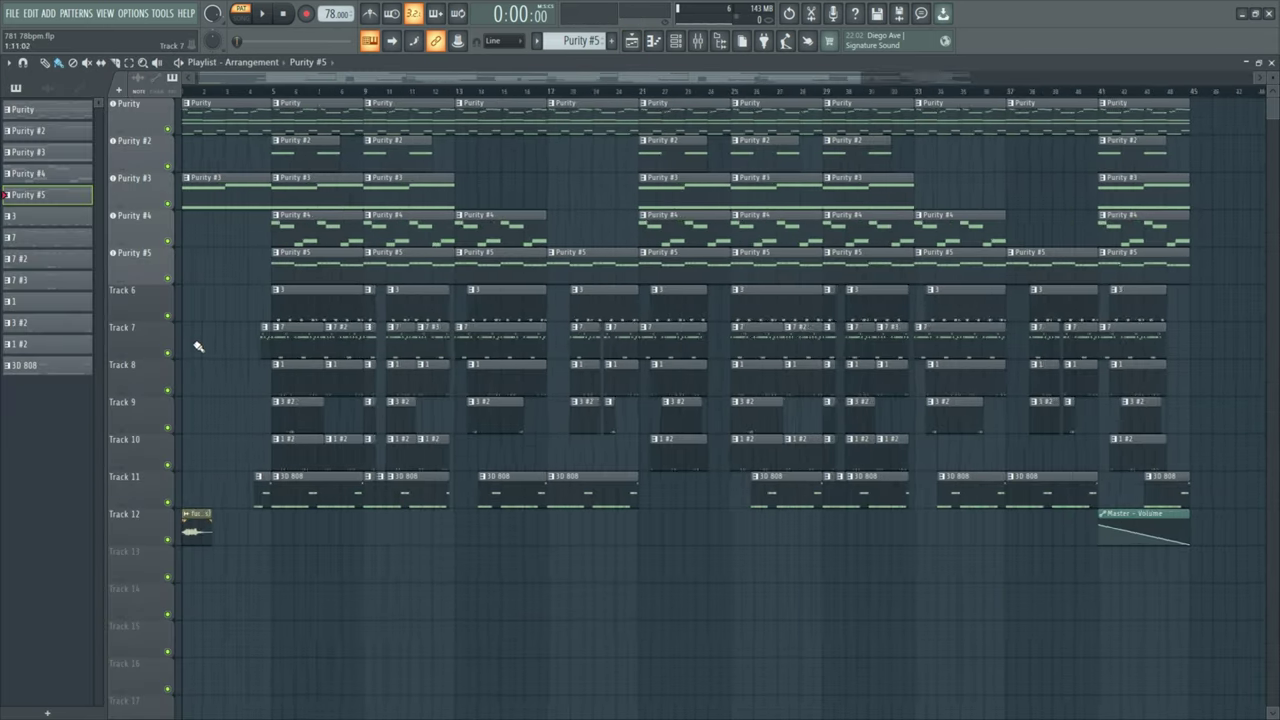
pyautogui.click(343, 90)
pyautogui.scroll(-3, 433, 316)
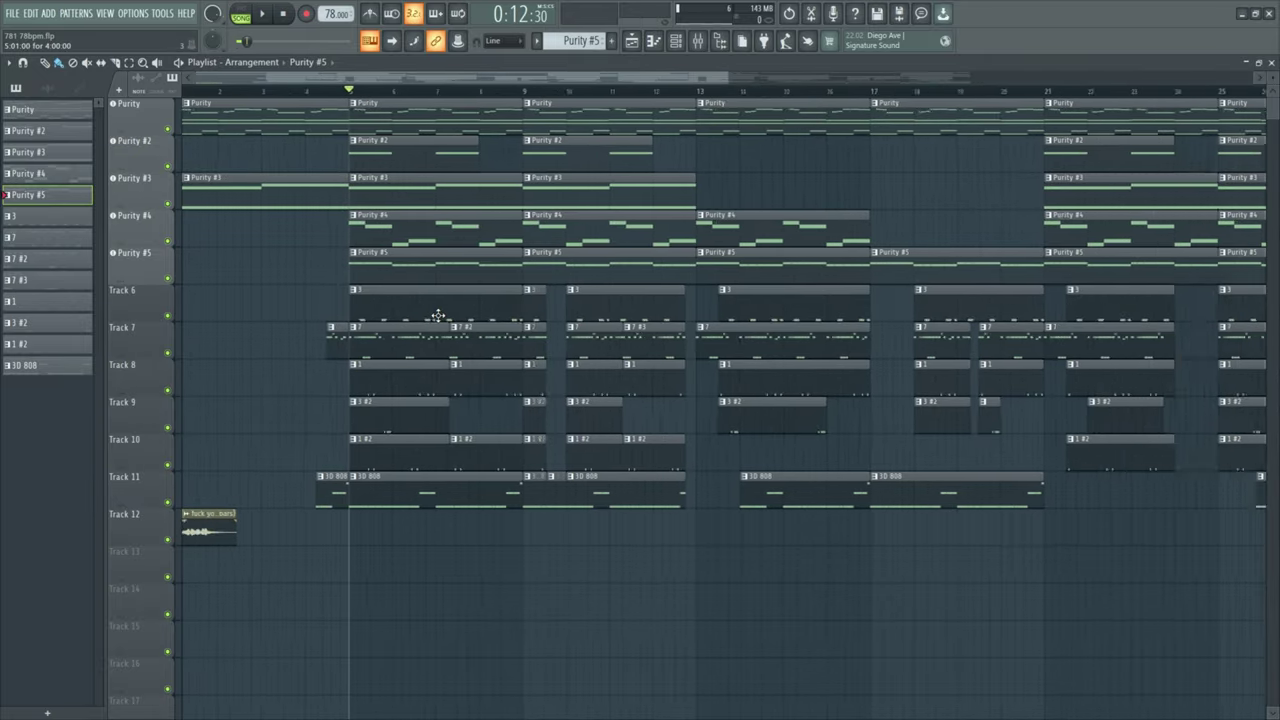
pyautogui.doubleClick(340, 294)
pyautogui.scroll(-1, 225, 287)
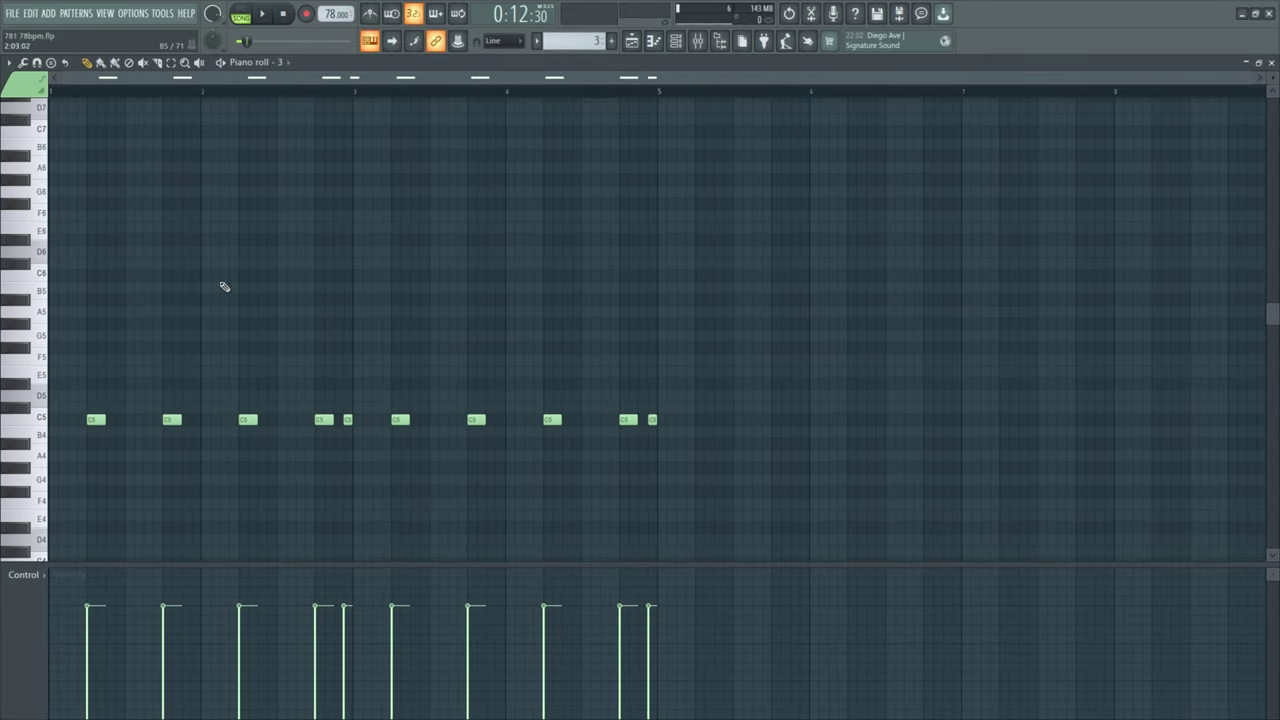
# Switch playback from song mode to pattern mode and play pattern 3 on its own
pyautogui.press('space')
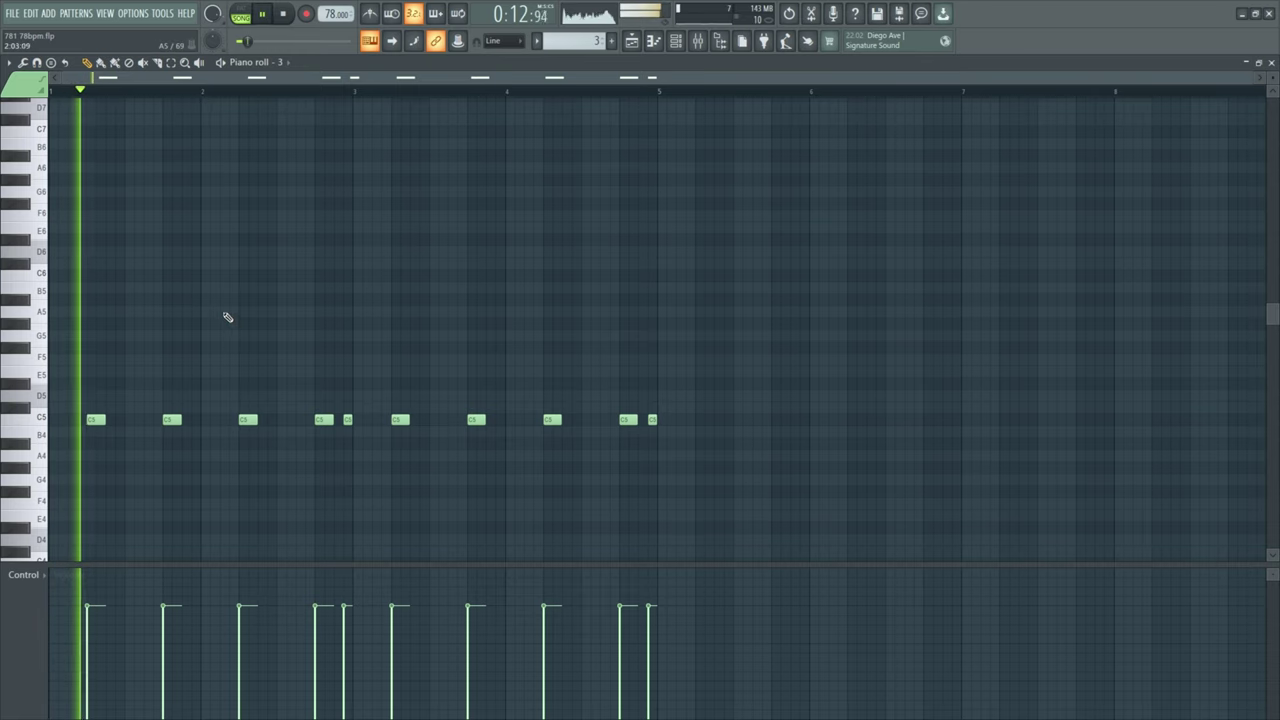
pyautogui.press('space')
pyautogui.press('l')
pyautogui.press('space')
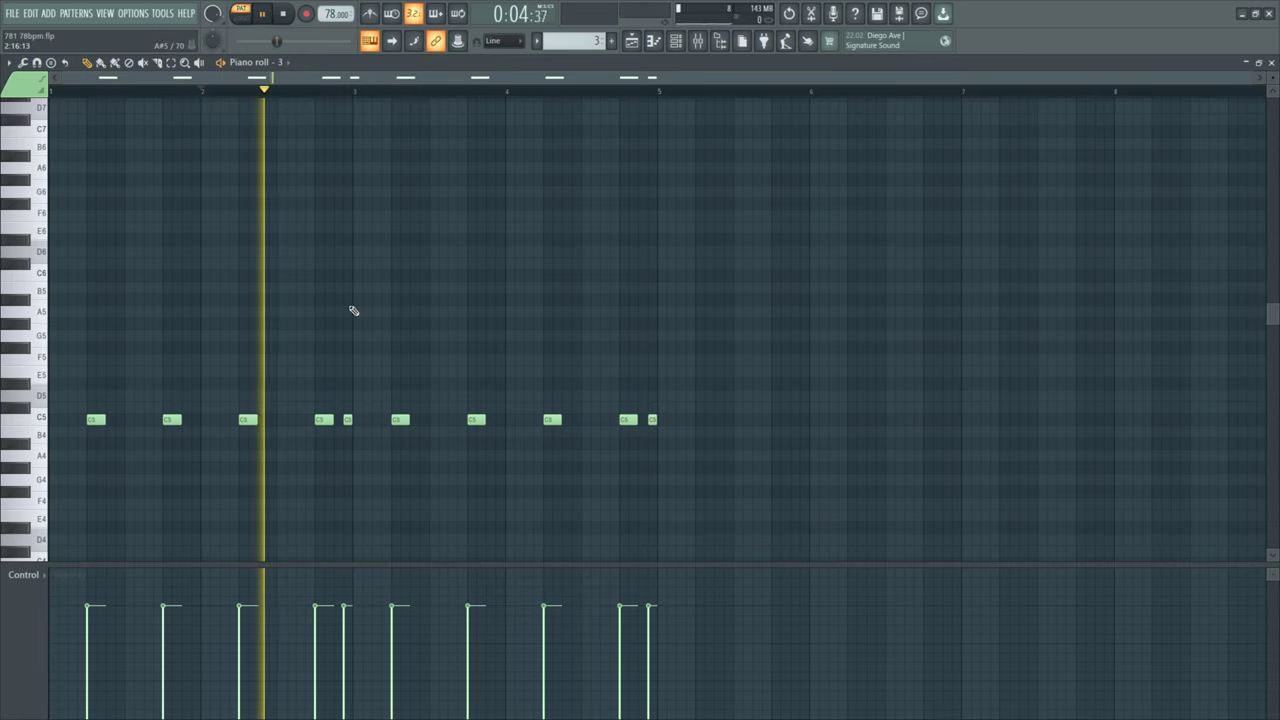
pyautogui.press('space')
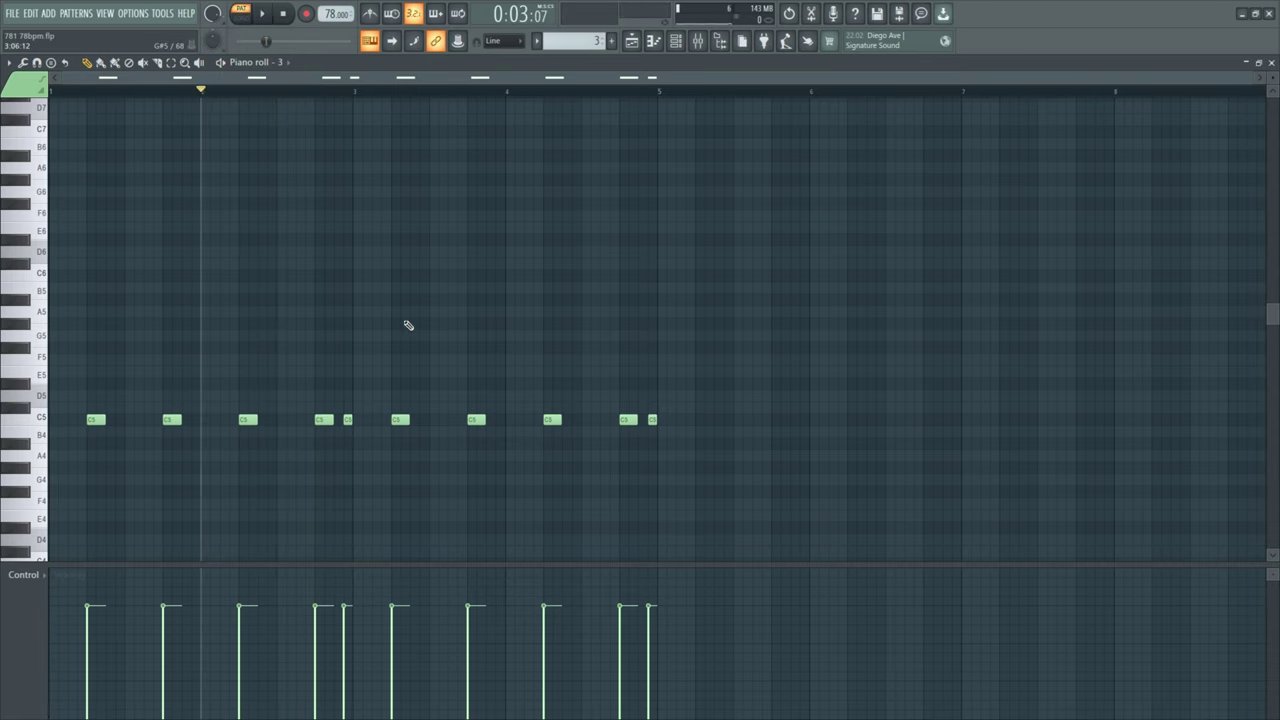
# Highlight bar 1 and then bar 2 of pattern 3 to compare the placement of their C5 hits
pyautogui.moveTo(200, 91); pyautogui.dragTo(50, 91)
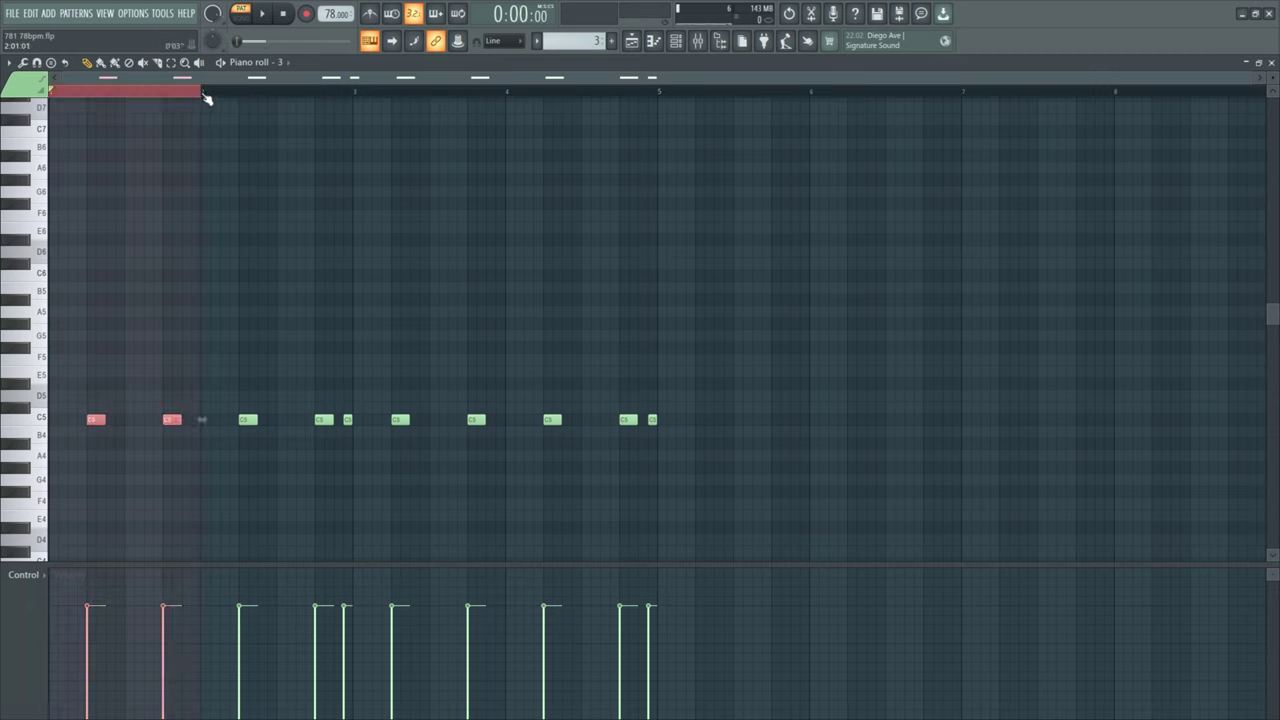
pyautogui.moveTo(203, 94)
pyautogui.mouseDown()
pyautogui.moveTo(359, 103)
pyautogui.moveTo(210, 115)
pyautogui.mouseUp()
pyautogui.moveTo(307, 100); pyautogui.dragTo(318, 94)
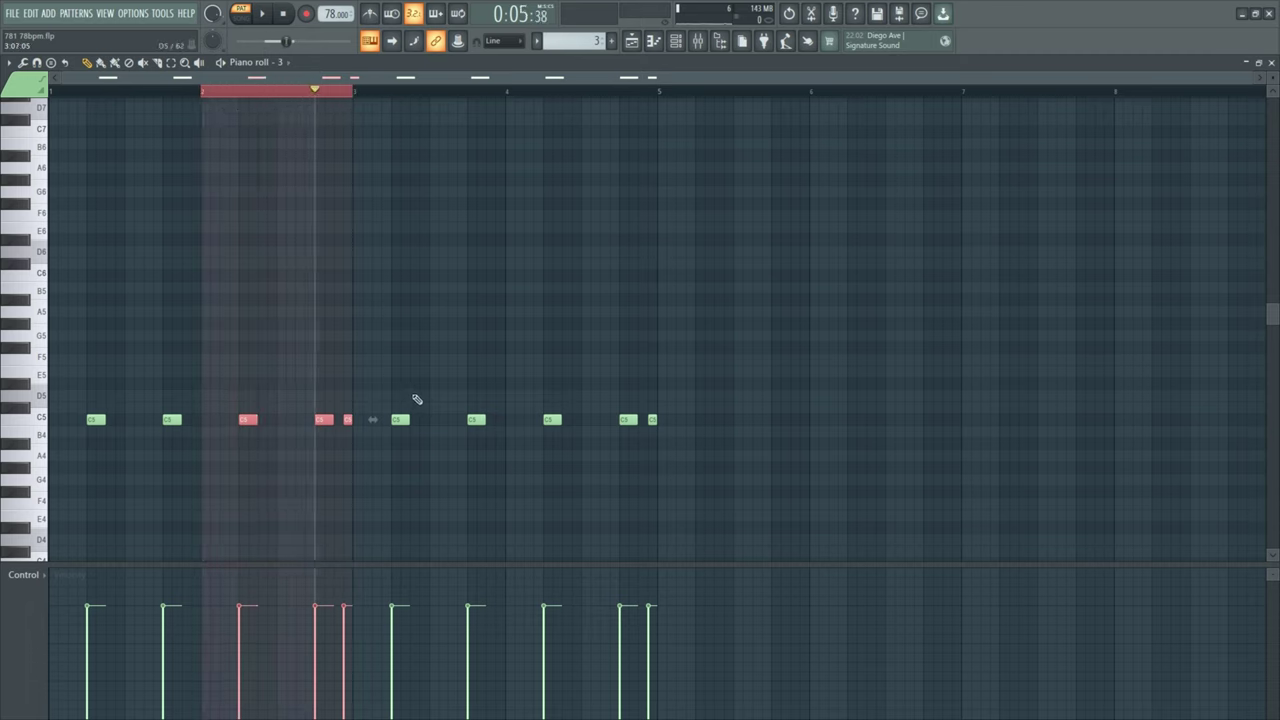
# Open pattern 7 in the piano roll and play it through
pyautogui.press('space')
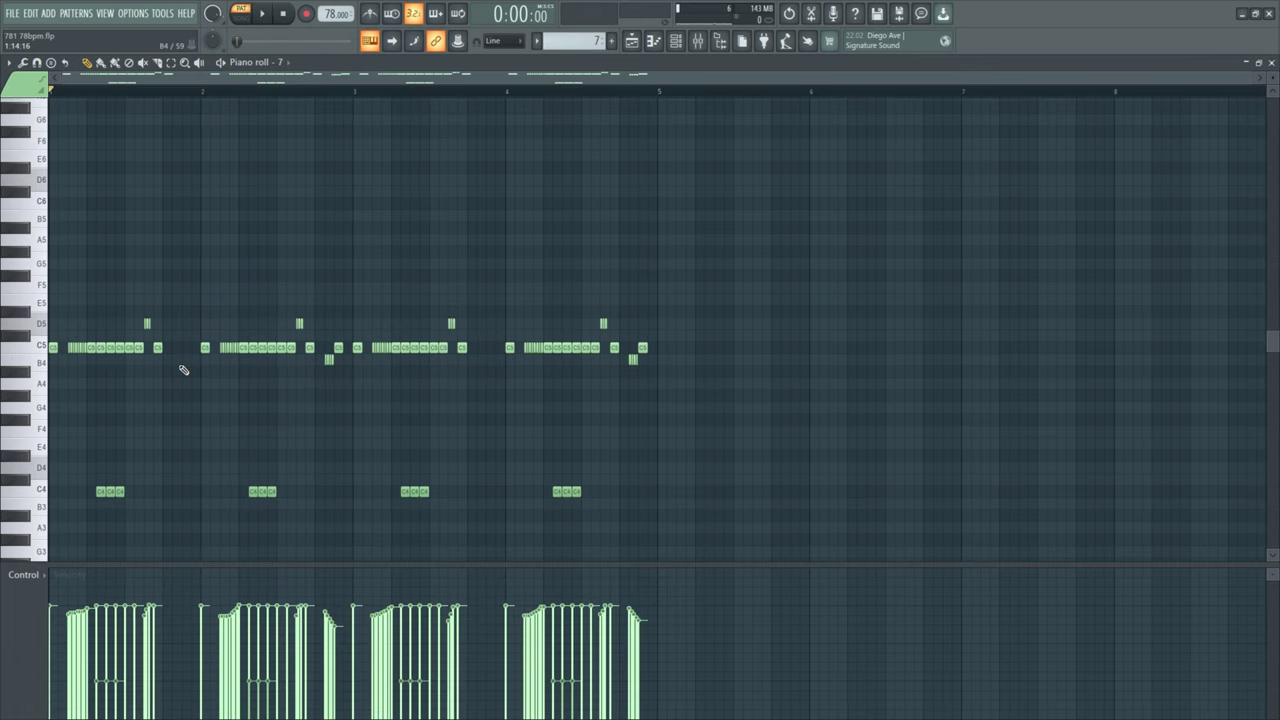
pyautogui.press('space')
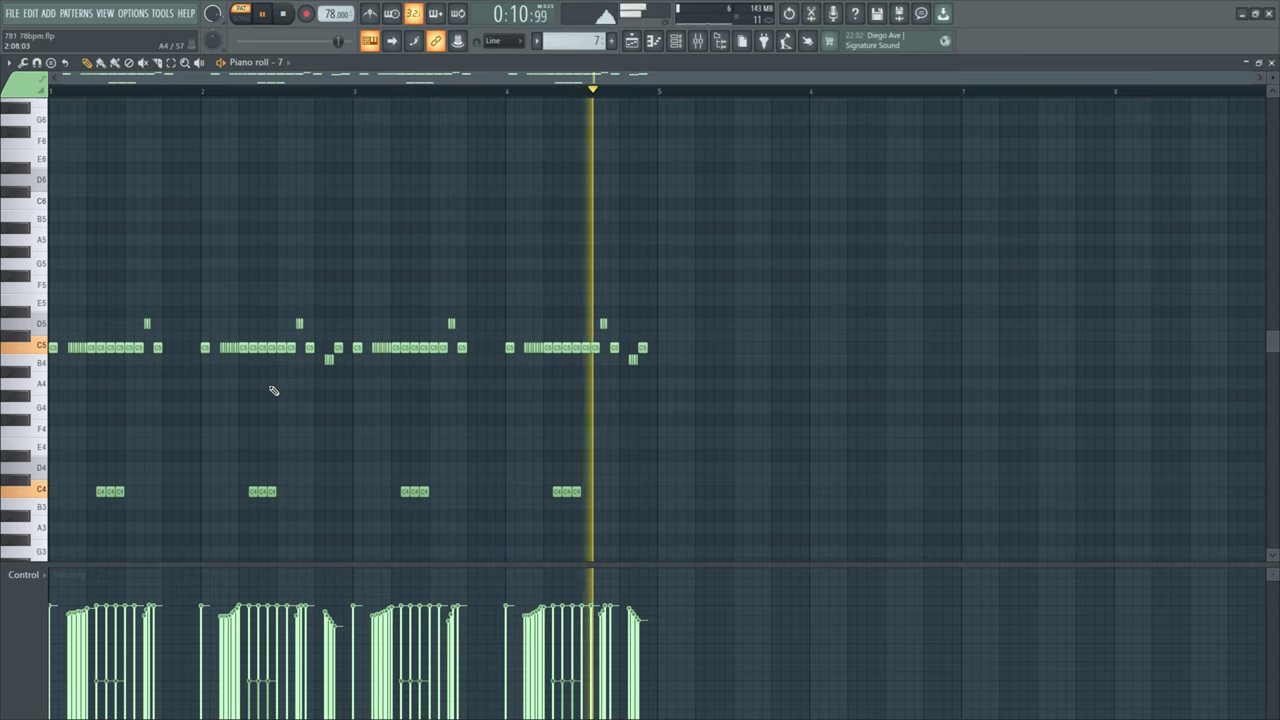
pyautogui.press('space')
# Select the fast roll of short C5 notes in bar 1 of pattern 7 to examine it
pyautogui.scroll(4, 77, 400)
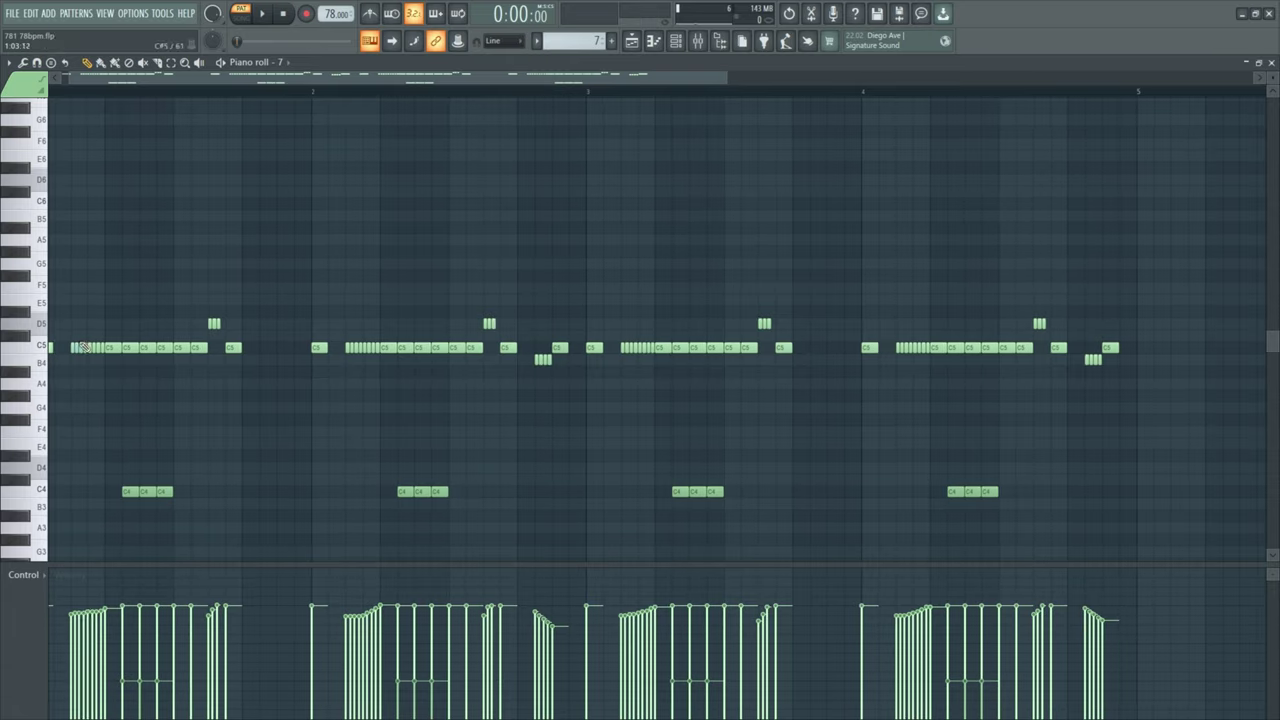
pyautogui.keyDown('ctrl'); pyautogui.moveTo(70, 332); pyautogui.dragTo(103, 374); pyautogui.keyUp('ctrl')
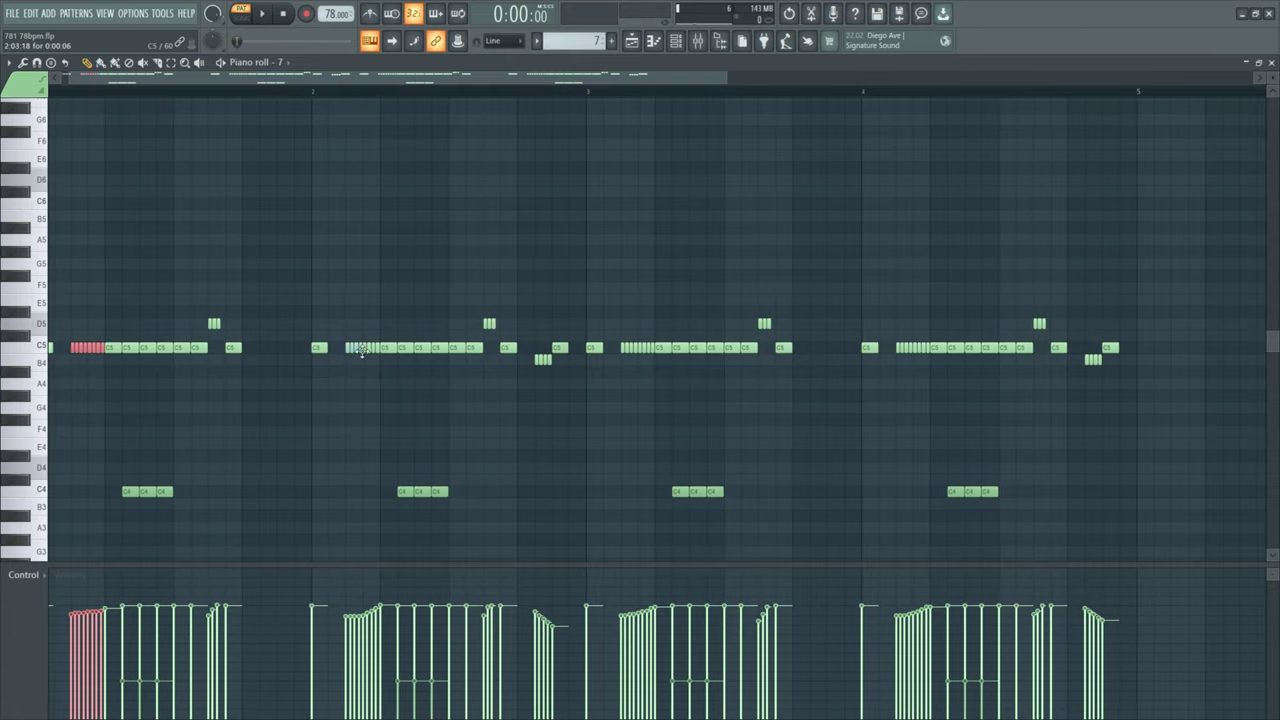
pyautogui.scroll(-3, 362, 350)
pyautogui.scroll(3, 300, 335)
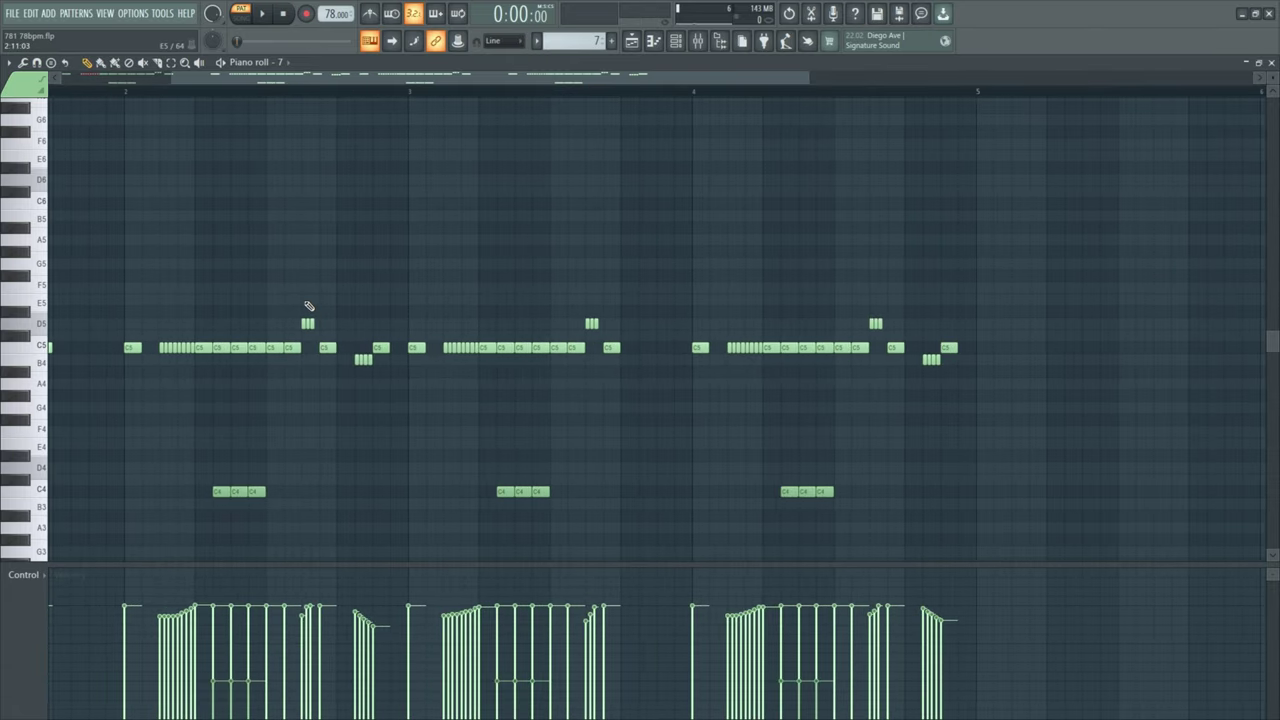
# Select the D5 and B4 rolls late in bar 2 of pattern 7, then the notes of bars 3 and 4
pyautogui.scroll(-4, 268, 336)
pyautogui.scroll(5, 305, 318)
pyautogui.moveTo(309, 308); pyautogui.dragTo(437, 425)
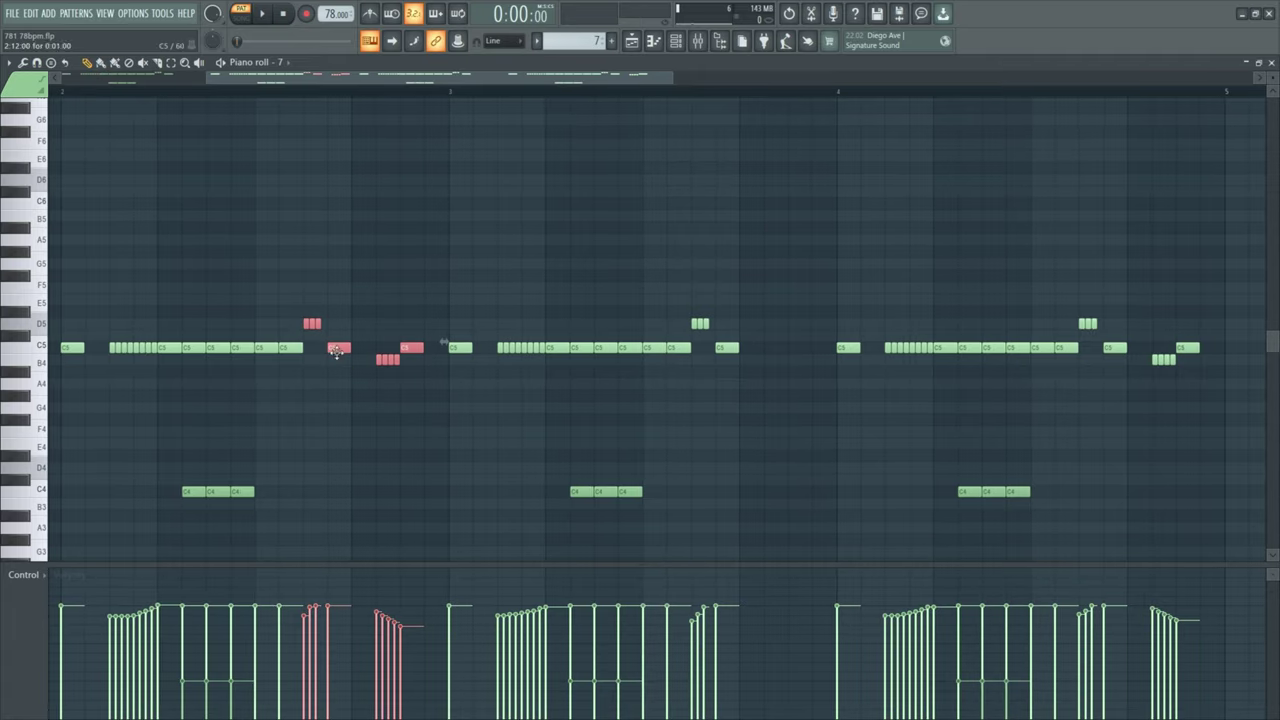
pyautogui.click(329, 311)
pyautogui.rightClick(329, 311)
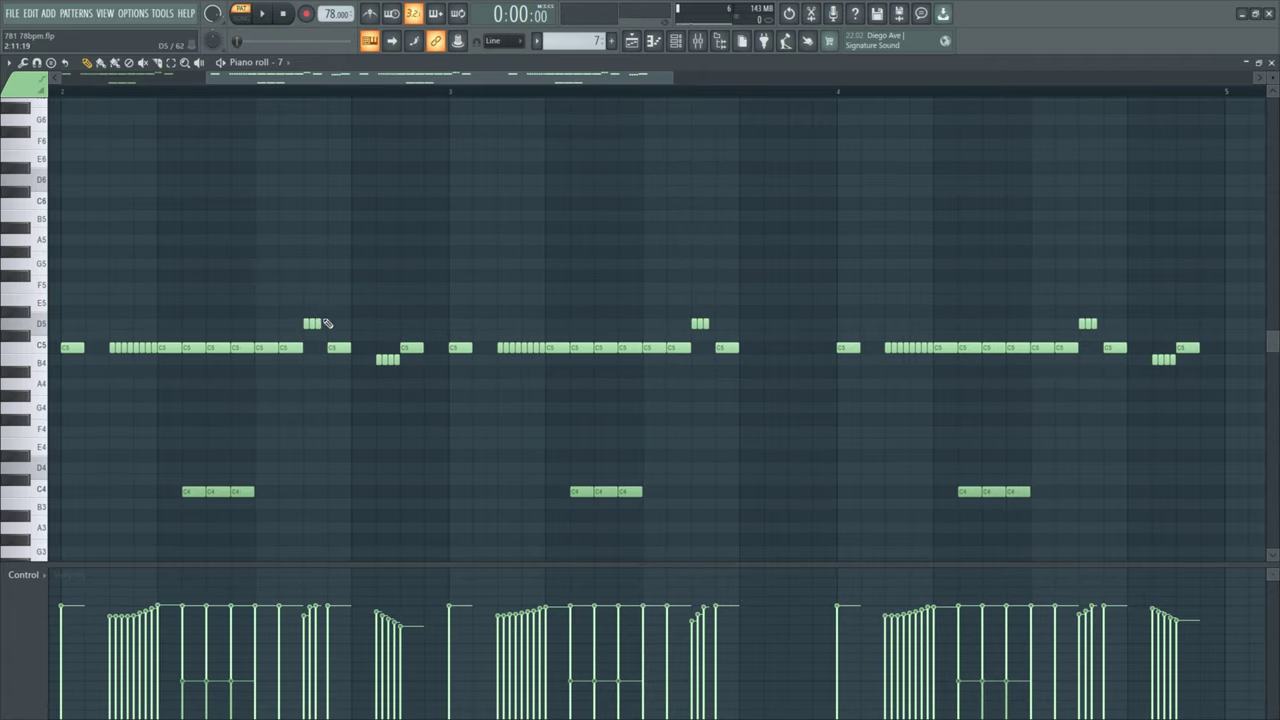
pyautogui.moveTo(291, 312); pyautogui.dragTo(377, 377)
pyautogui.keyDown('ctrl'); pyautogui.click(310, 303); pyautogui.keyUp('ctrl')
pyautogui.scroll(-4, 417, 374)
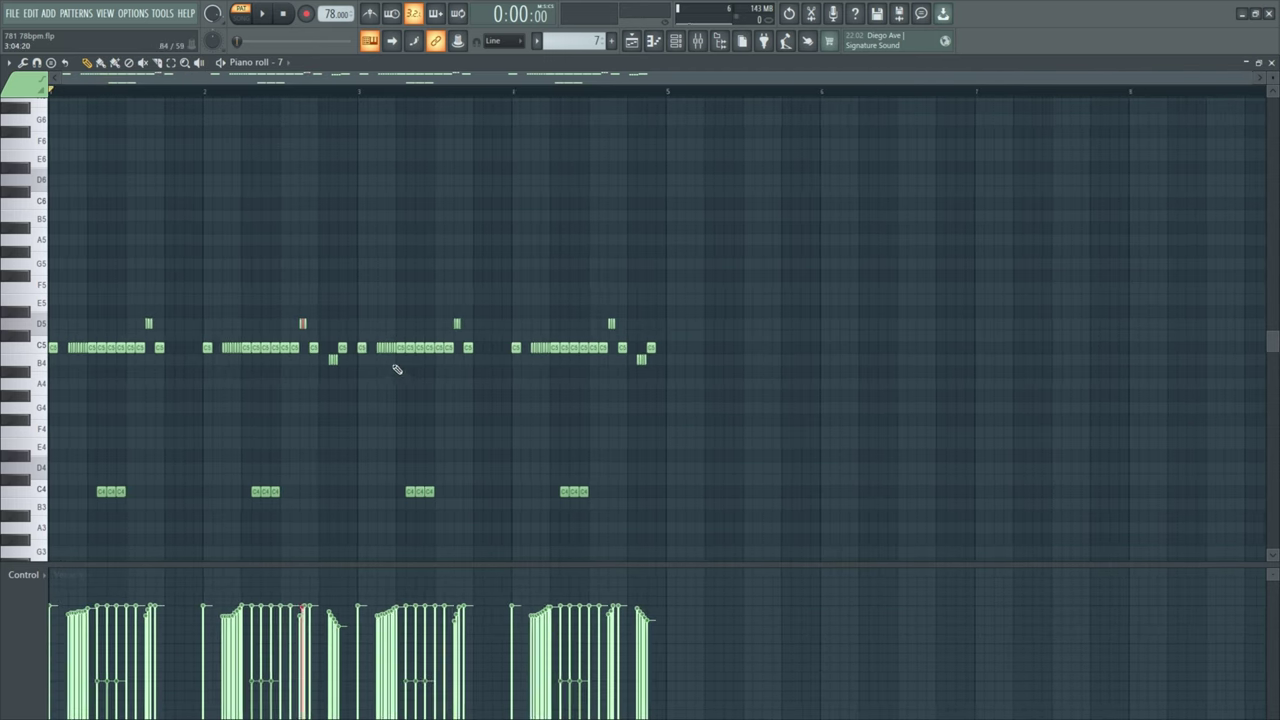
pyautogui.moveTo(355, 284); pyautogui.dragTo(860, 583)
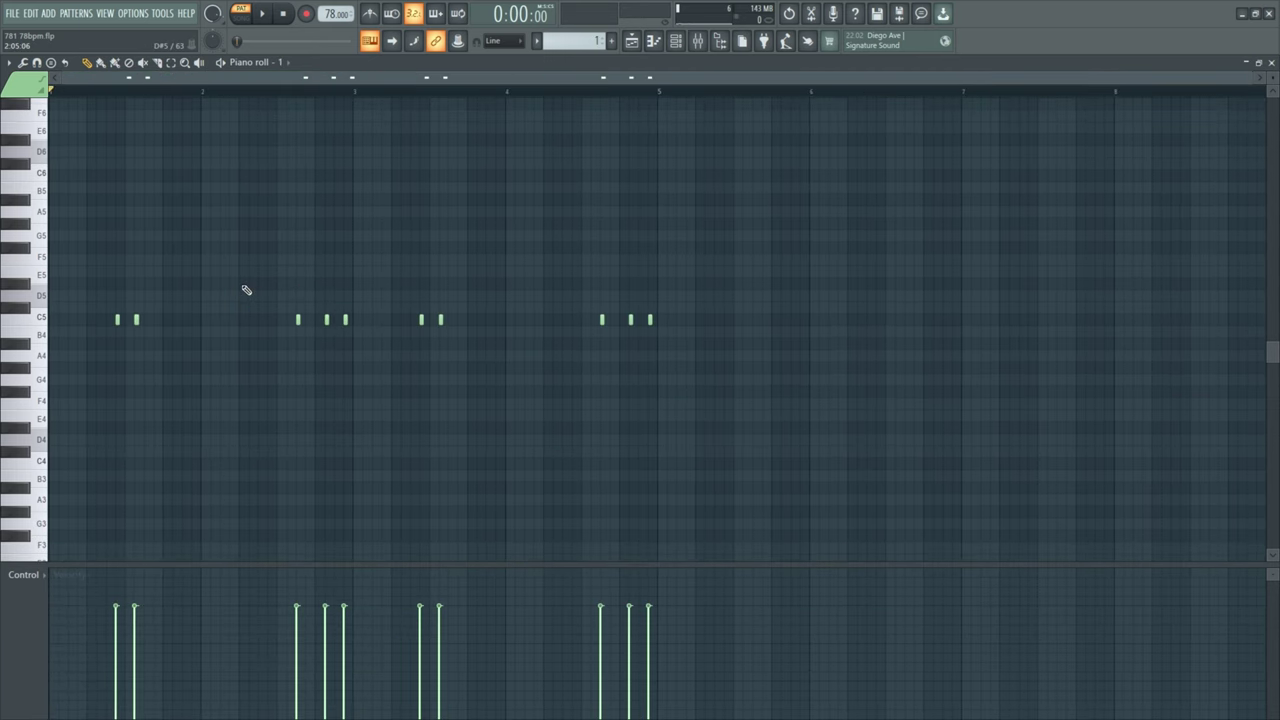
# Open pattern 1, select its C5 hits in bar 1 and then in bar 2, and start playing it
pyautogui.scroll(3, 60, 344)
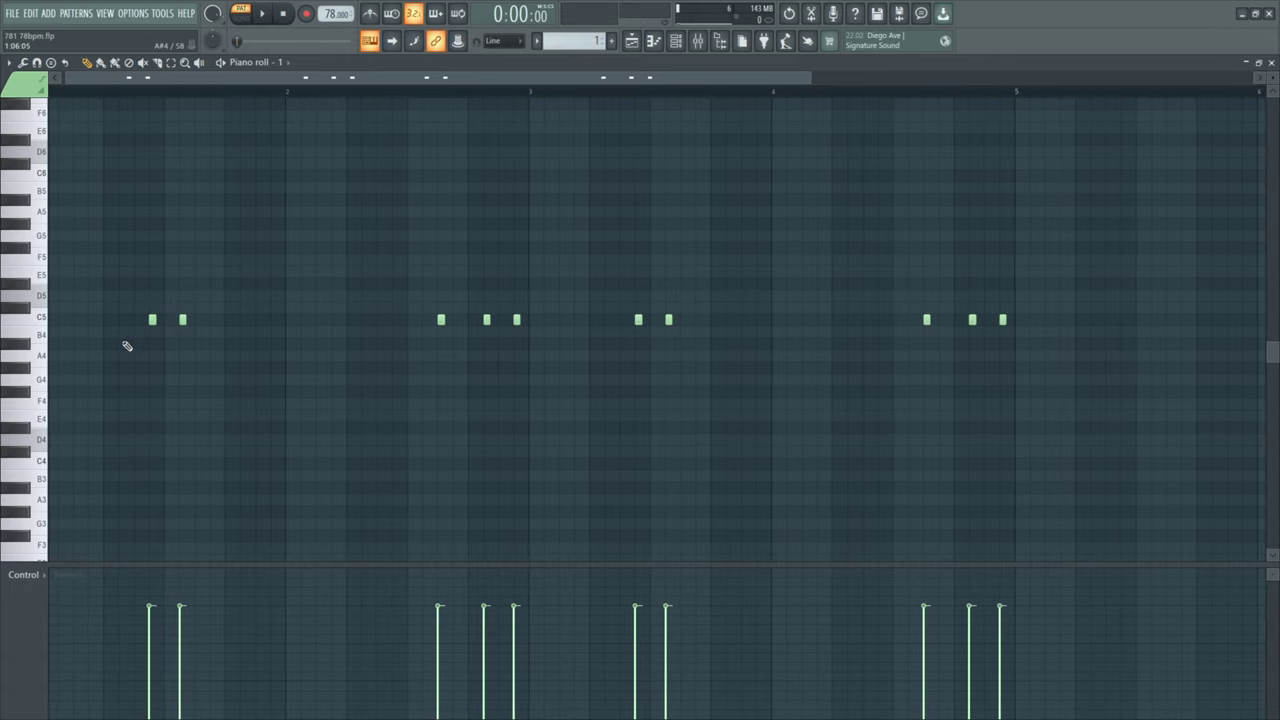
pyautogui.moveTo(120, 277); pyautogui.dragTo(243, 414)
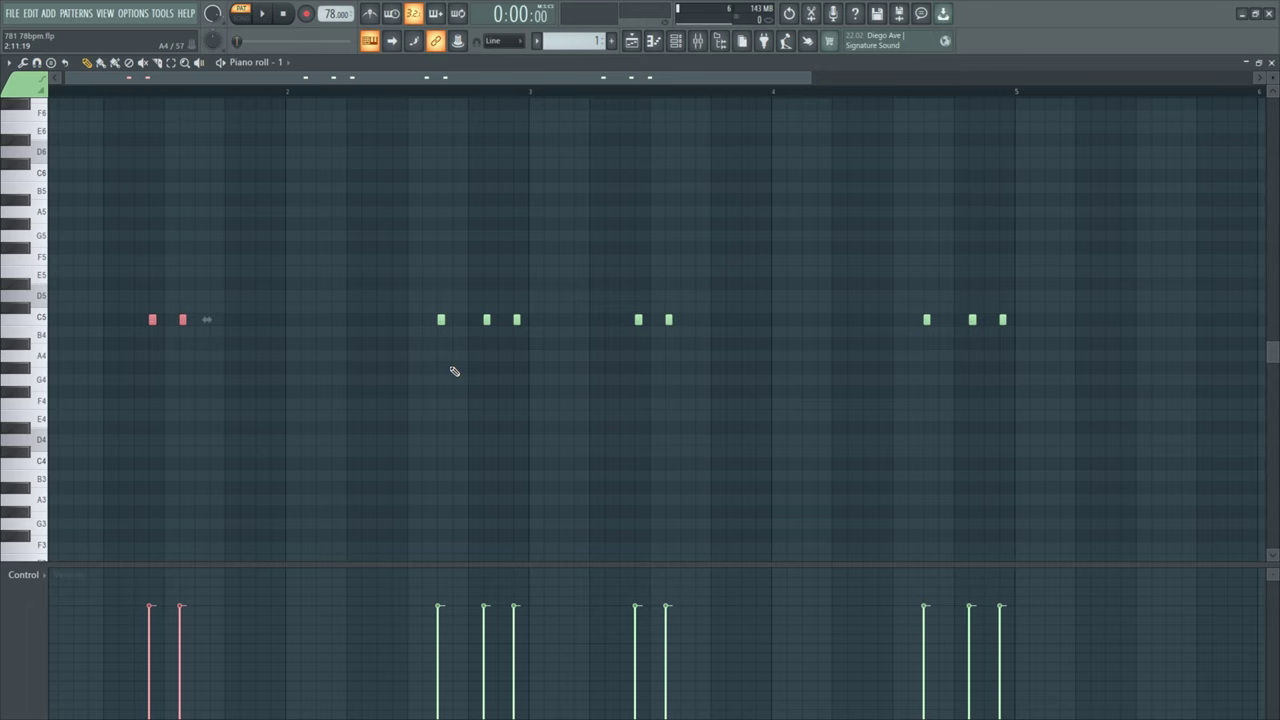
pyautogui.moveTo(402, 258); pyautogui.dragTo(542, 374)
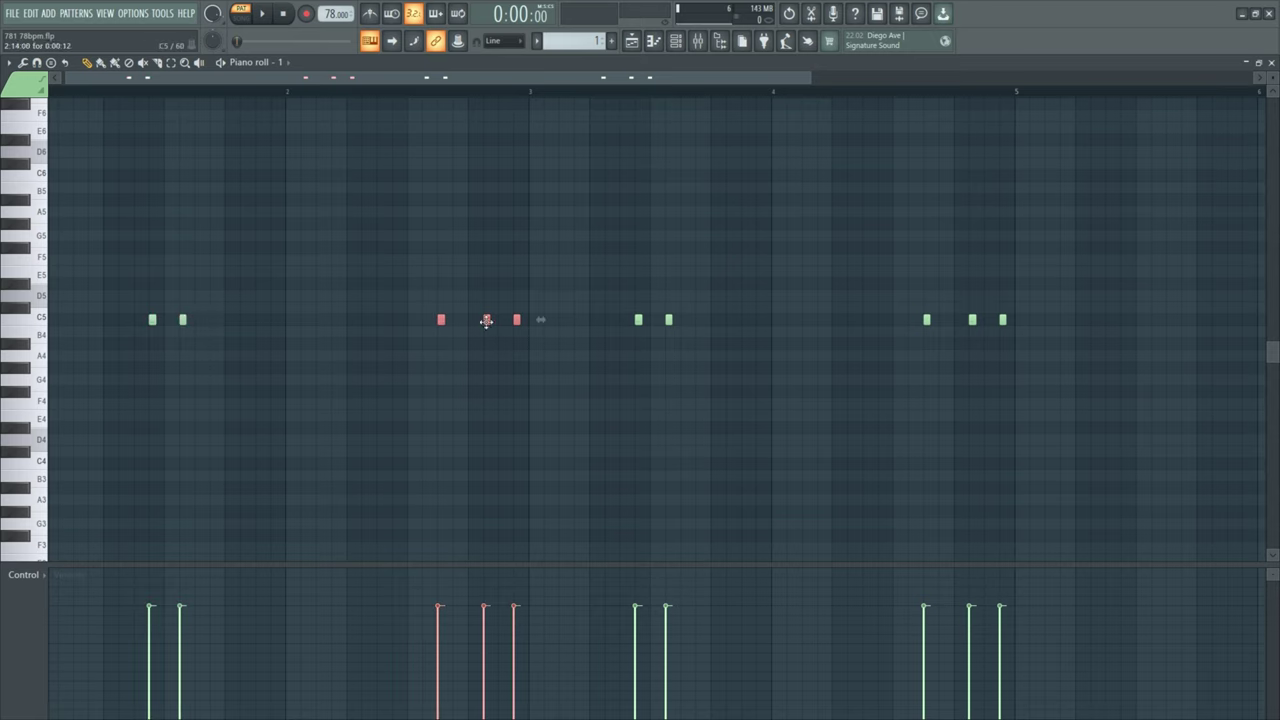
pyautogui.scroll(-2, 112, 168)
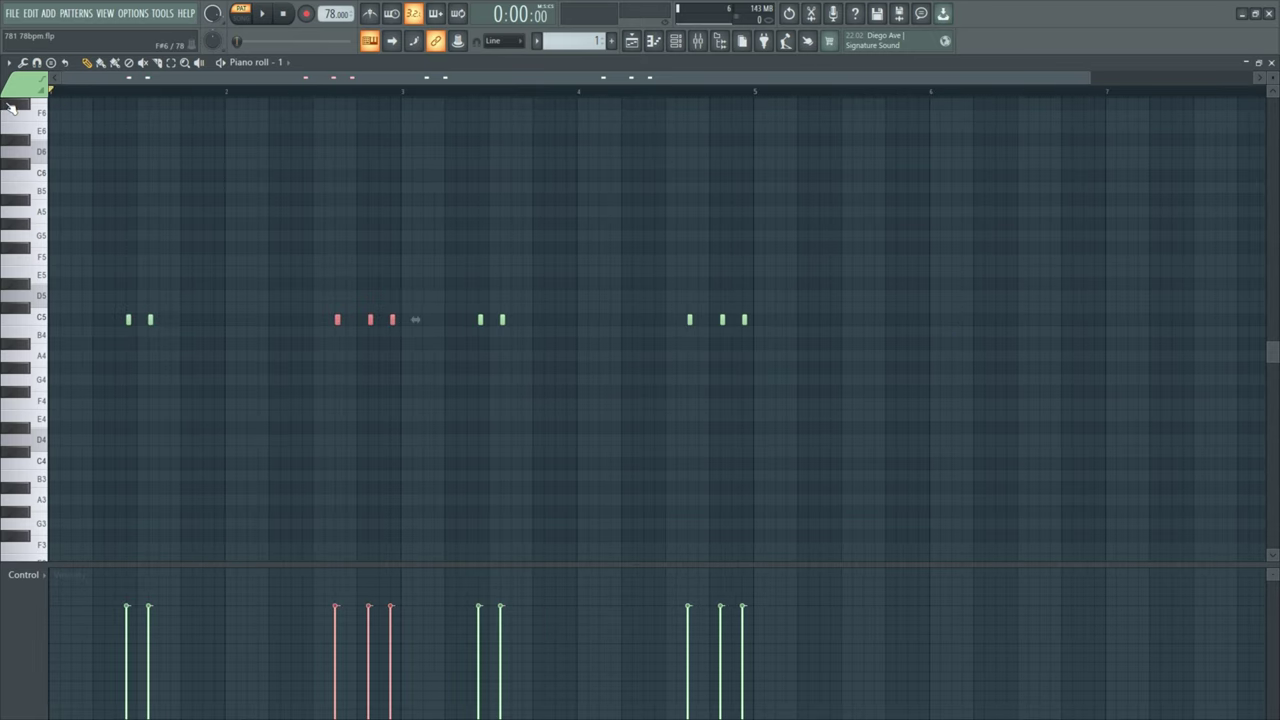
pyautogui.press('space')
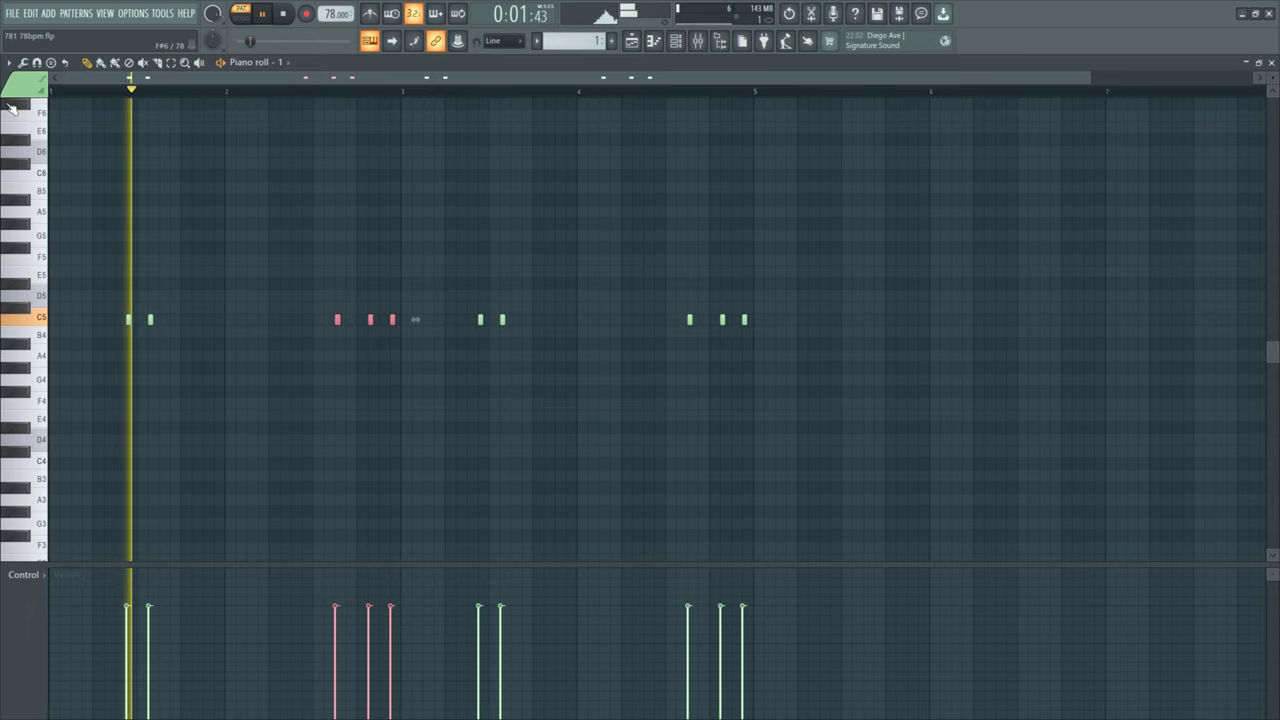
# Move pattern 1's playback to just before the C5 hits late in bar 2 and listen to them
pyautogui.click(320, 90)
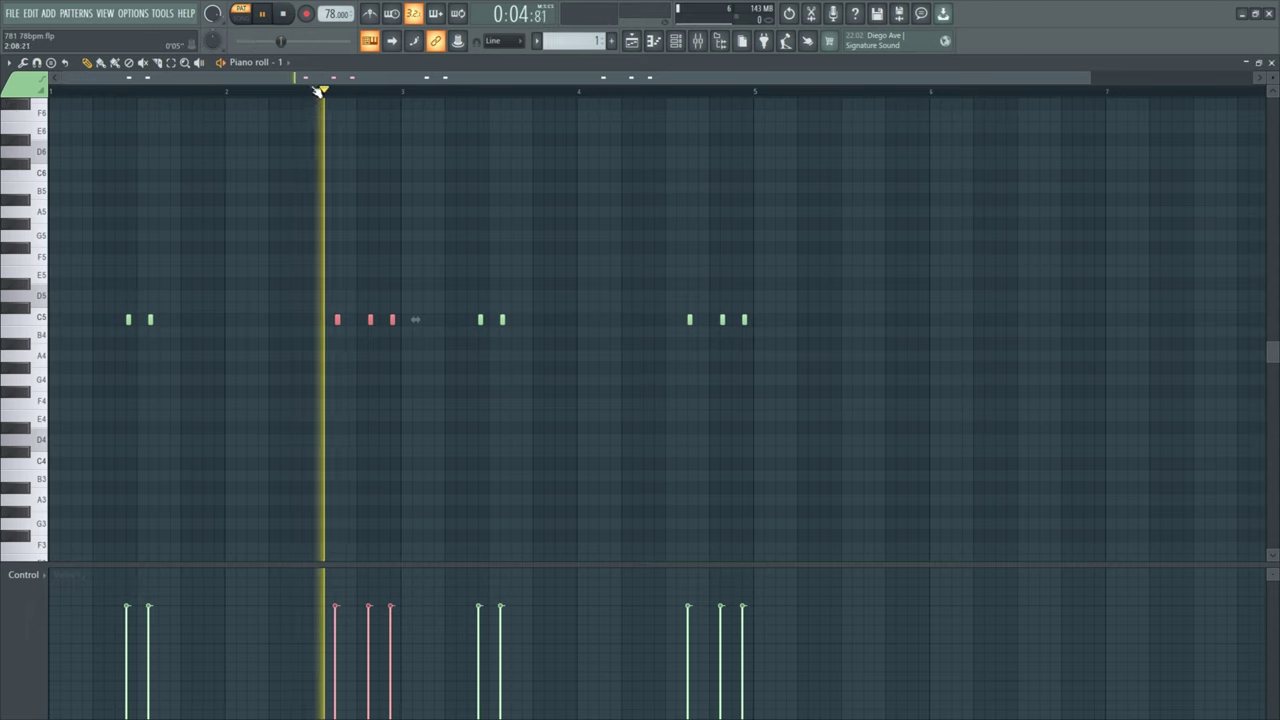
pyautogui.press('space')
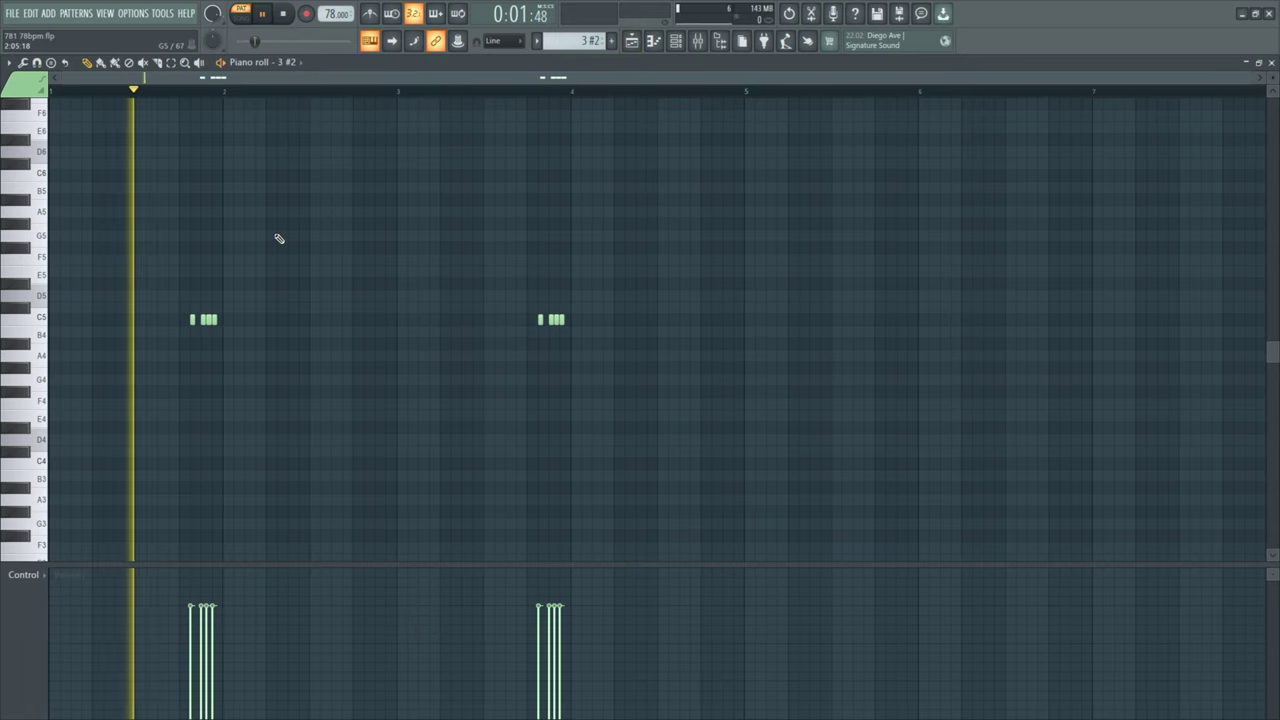
# Listen to pattern 3 #2, then select its C5 hits in bar 1 and the section of bar 3 to examine them
pyautogui.press('space')
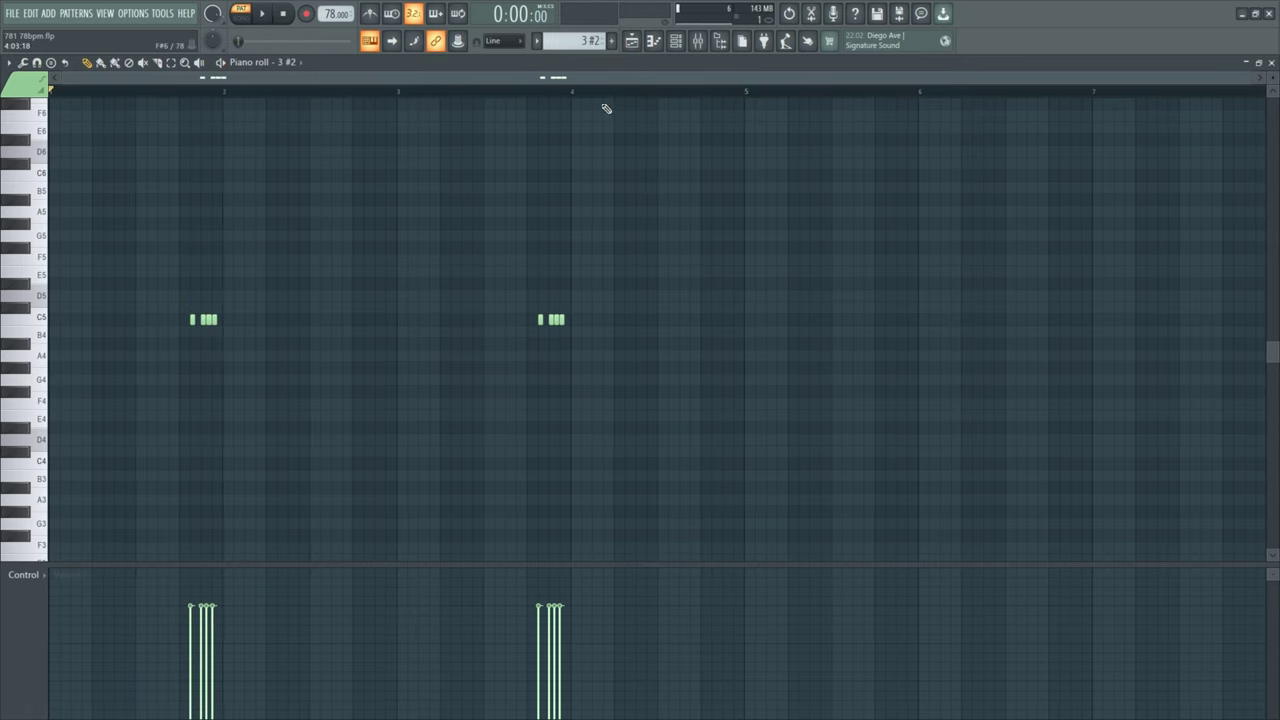
pyautogui.moveTo(226, 97); pyautogui.dragTo(24, 207)
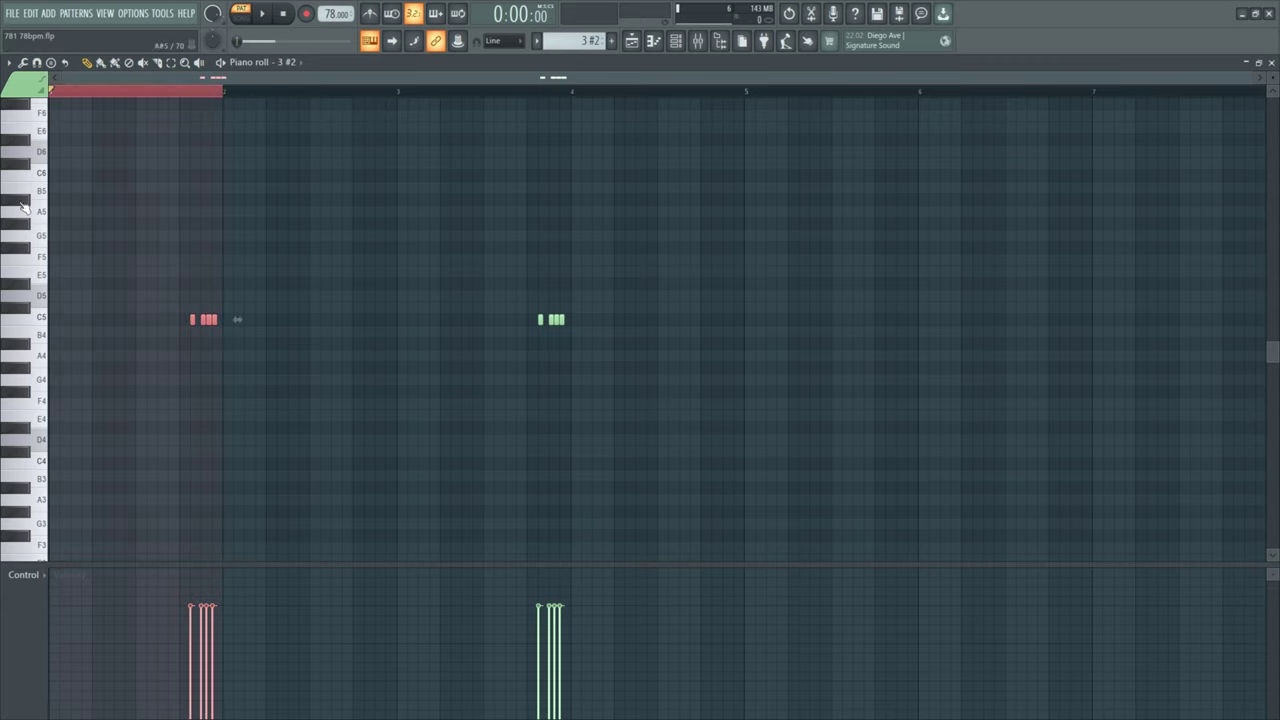
pyautogui.hotkey('ctrl', 'd')
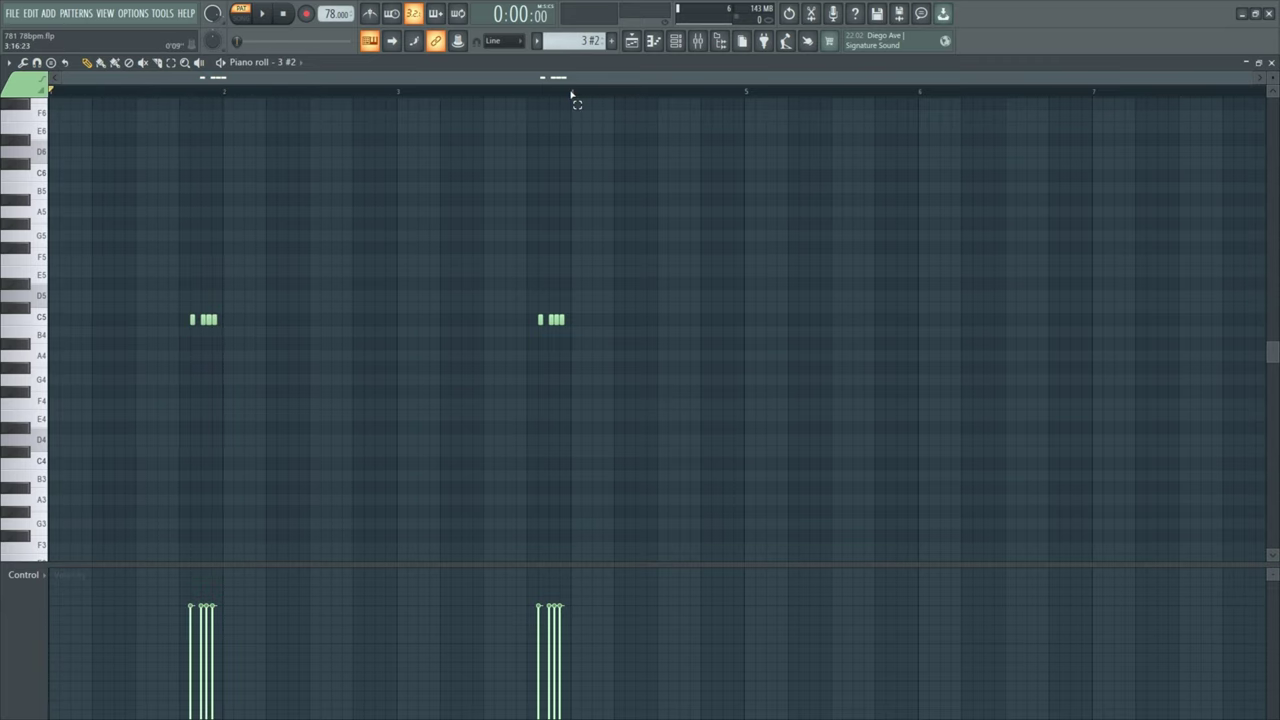
pyautogui.moveTo(572, 95); pyautogui.dragTo(397, 108)
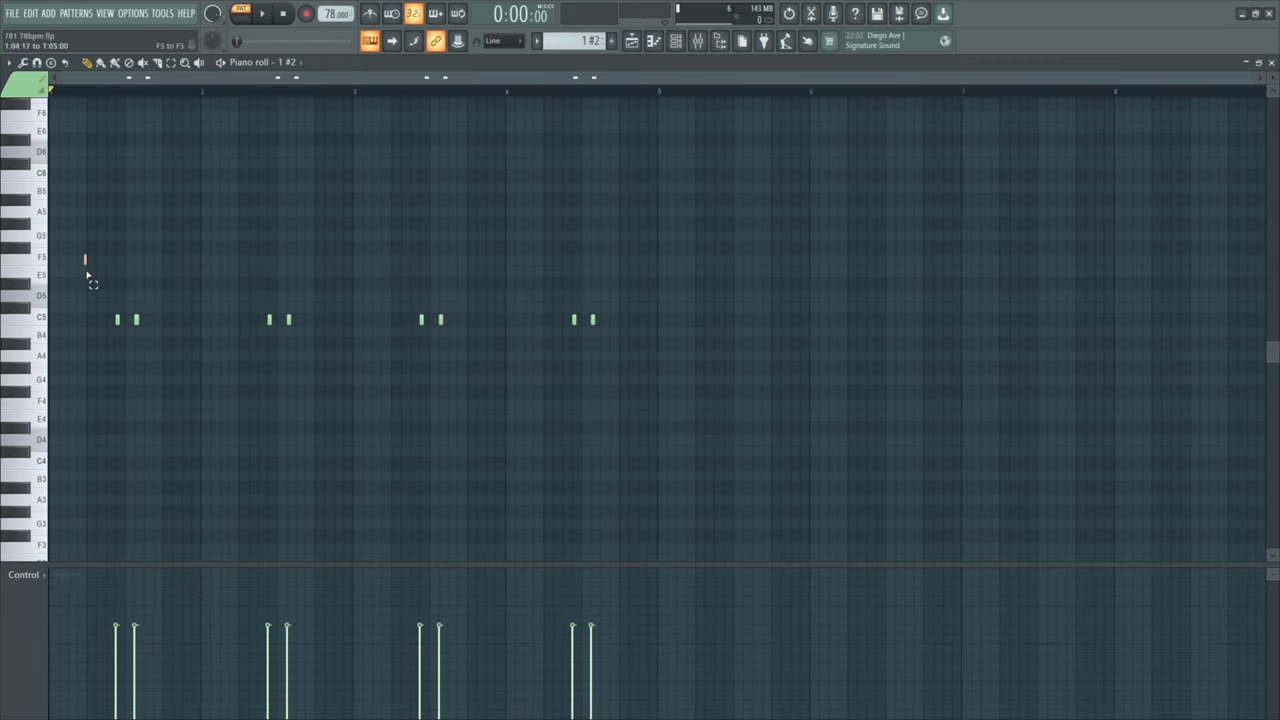
# Select the C5 hits across all four bars of pattern 1 #2, clear the selection and play the pattern
pyautogui.moveTo(87, 273); pyautogui.dragTo(690, 414)
pyautogui.click(201, 380)
pyautogui.rightClick(201, 380)
pyautogui.press('space')
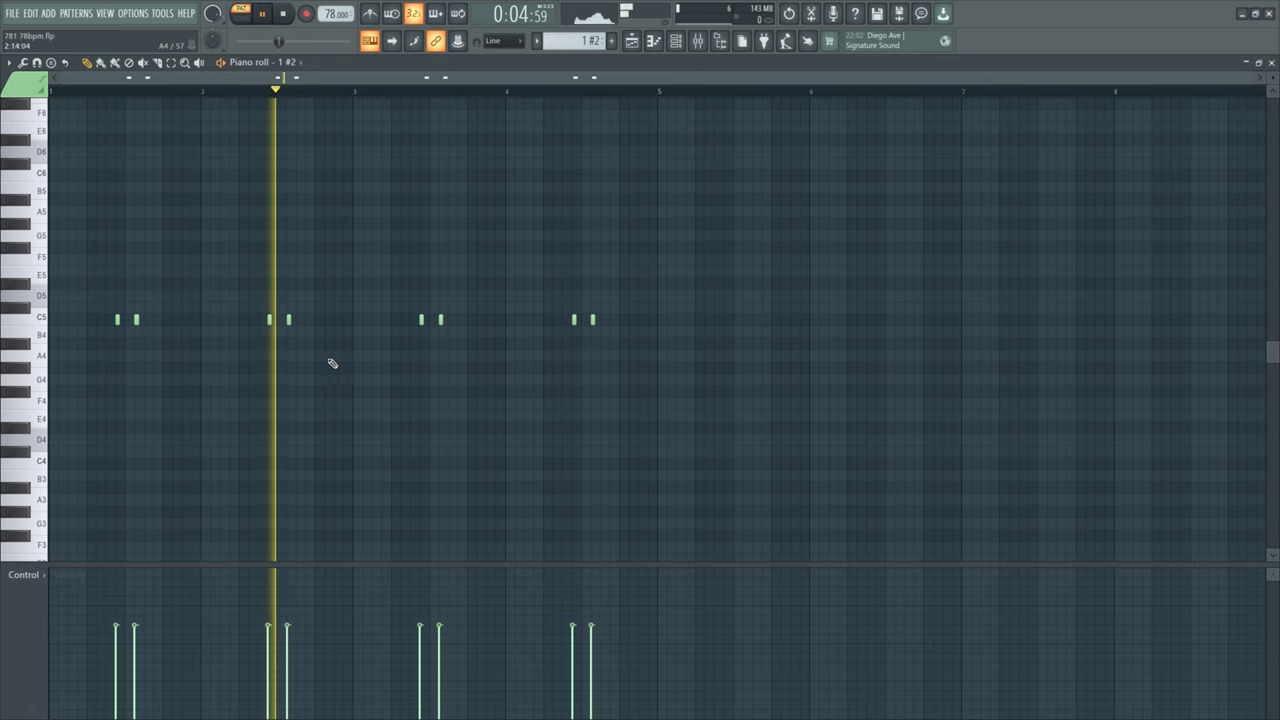
pyautogui.press('space')
# Open the 3D 808 pattern from the playlist in the piano roll and play it through
pyautogui.click(631, 40)
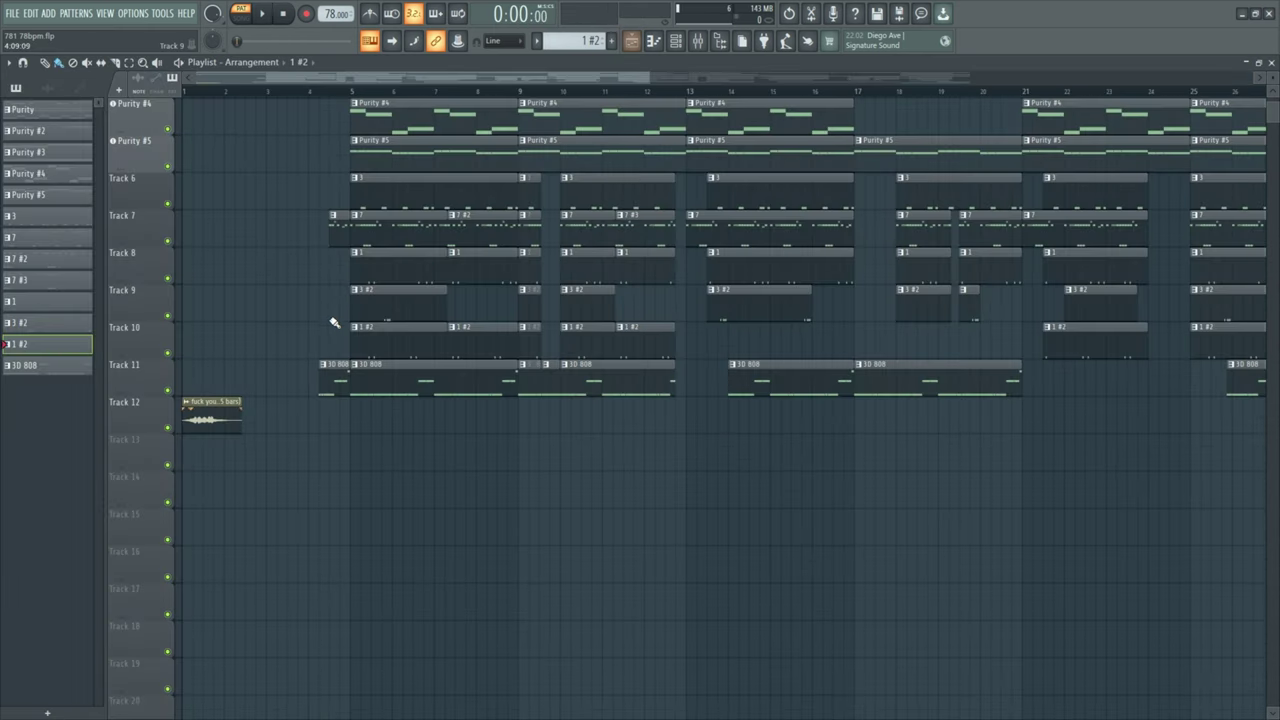
pyautogui.doubleClick(391, 379)
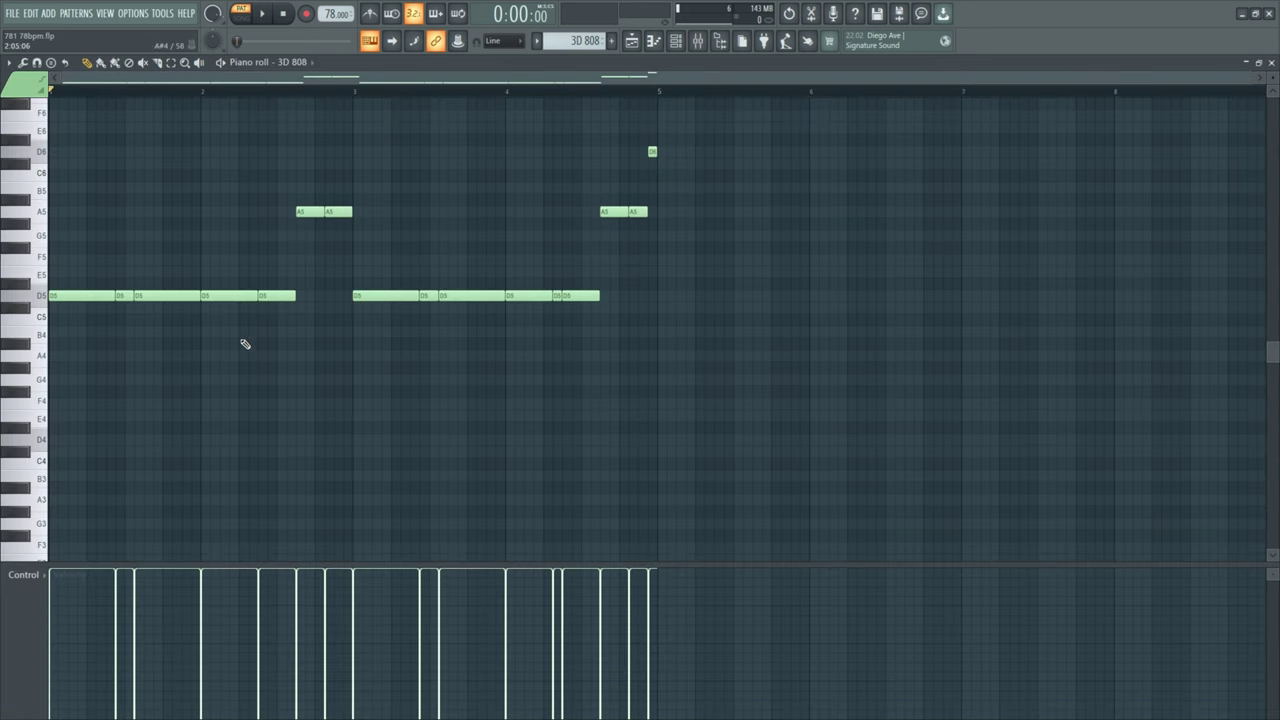
pyautogui.press('space')
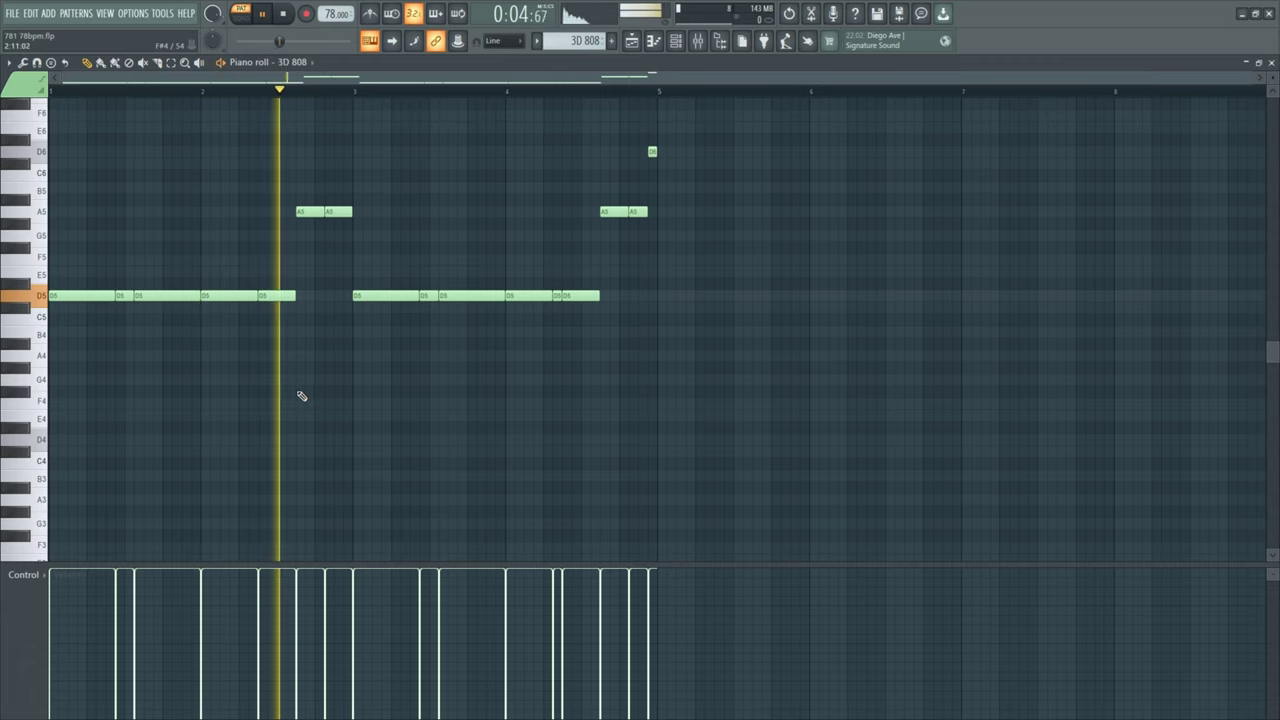
pyautogui.scroll(3, 304, 397)
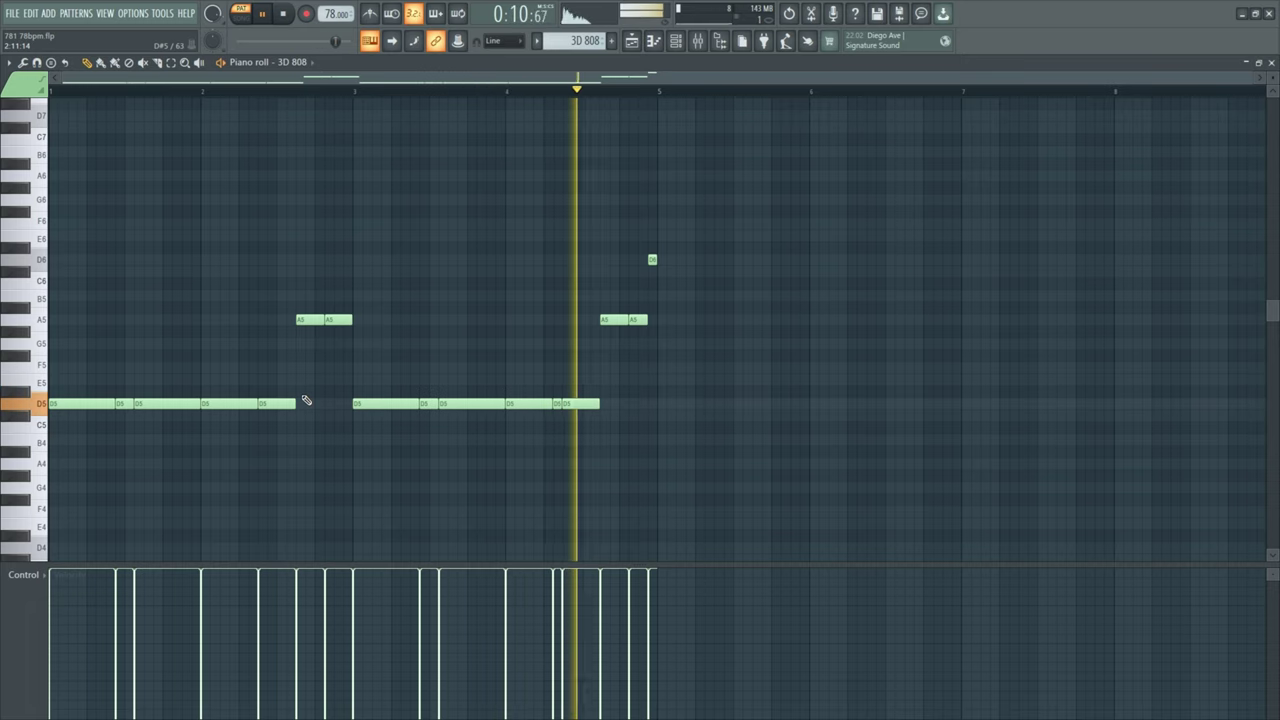
pyautogui.press('space')
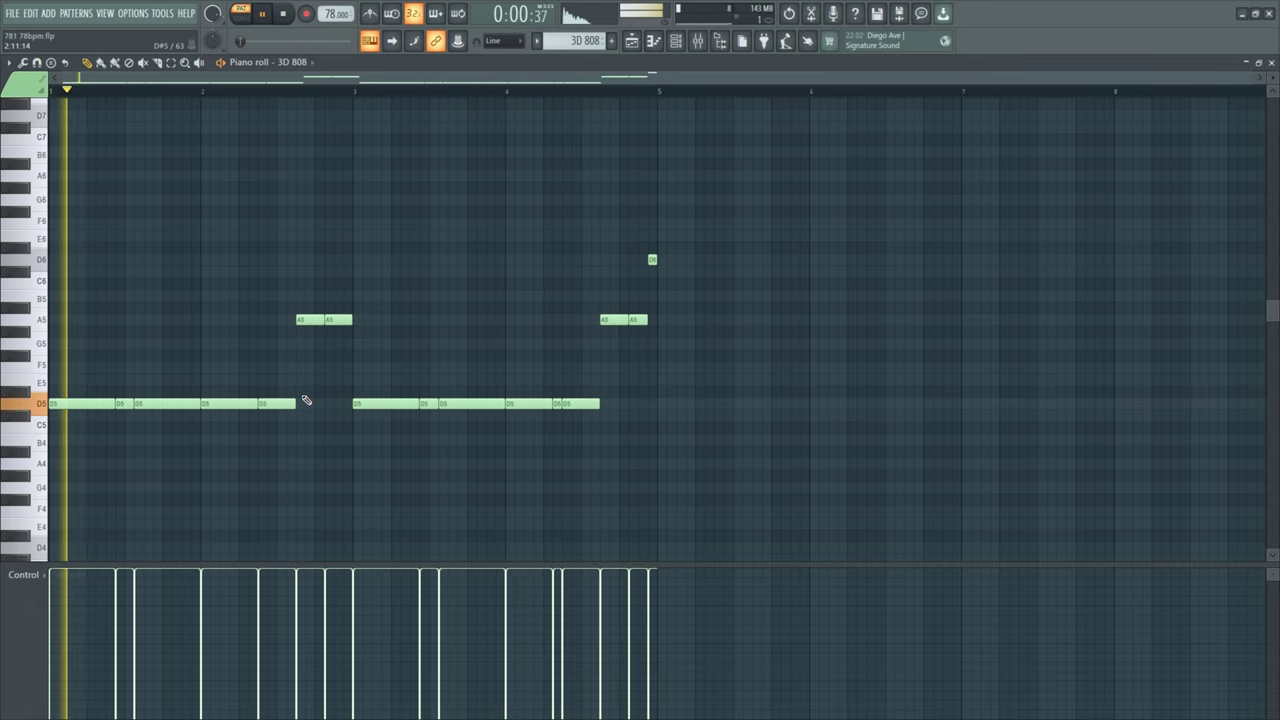
# Select all notes of the 3D 808 pattern, then only its higher A5 and D6 notes
pyautogui.moveTo(748, 217); pyautogui.dragTo(10, 468)
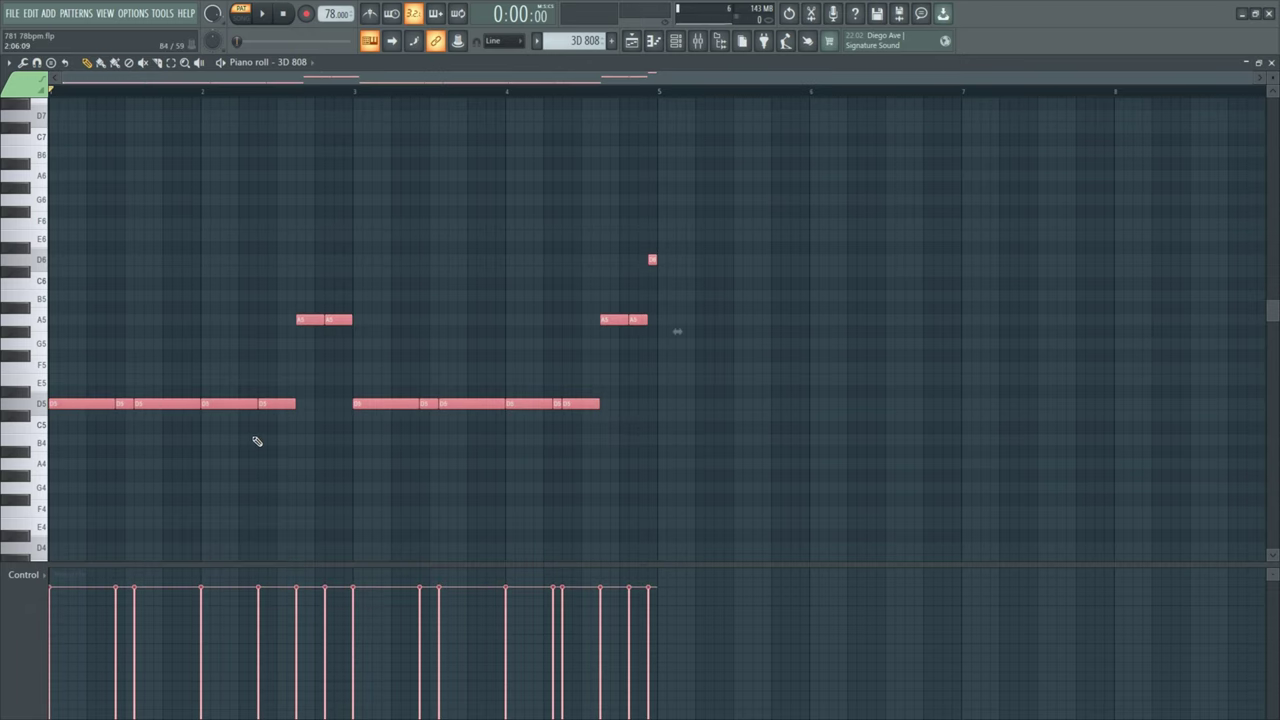
pyautogui.moveTo(705, 206); pyautogui.dragTo(7, 446)
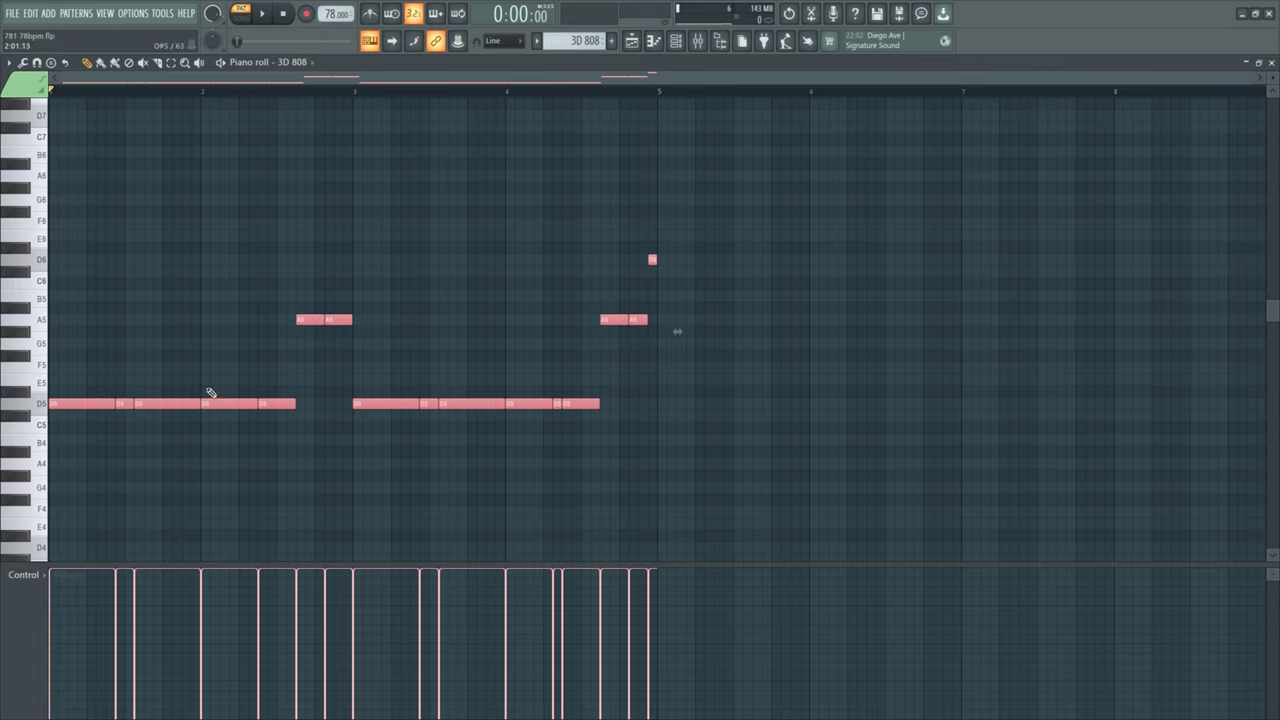
pyautogui.moveTo(256, 230); pyautogui.dragTo(645, 335)
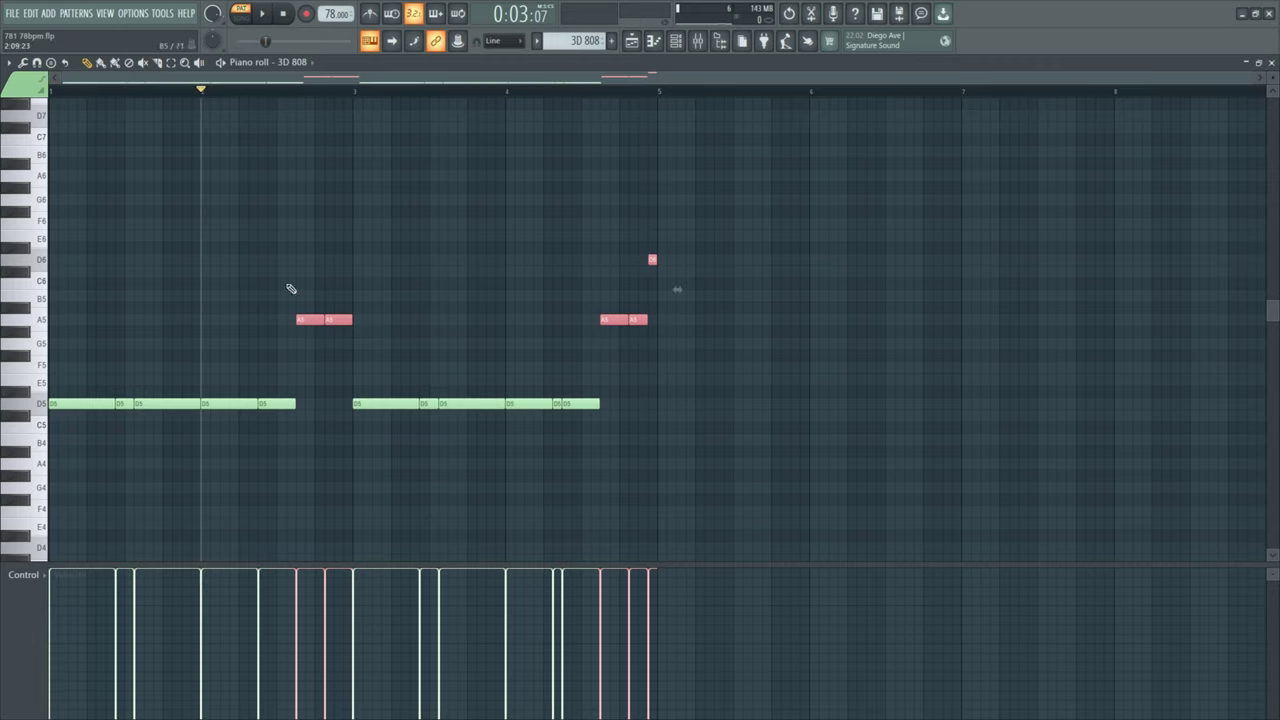
pyautogui.moveTo(251, 229); pyautogui.dragTo(783, 380)
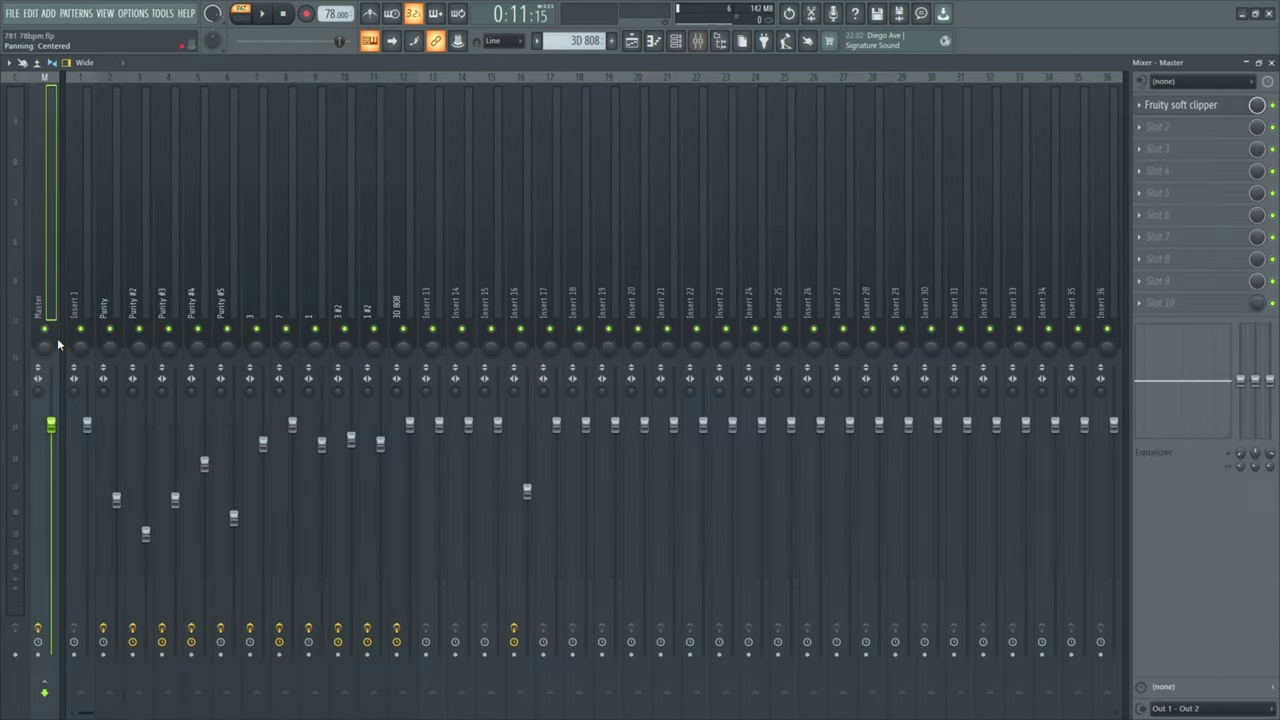
# Inspect the Fruity parametric EQ 2 on the Purity and Purity #2 mixer tracks
pyautogui.click(75, 313)
pyautogui.click(106, 306)
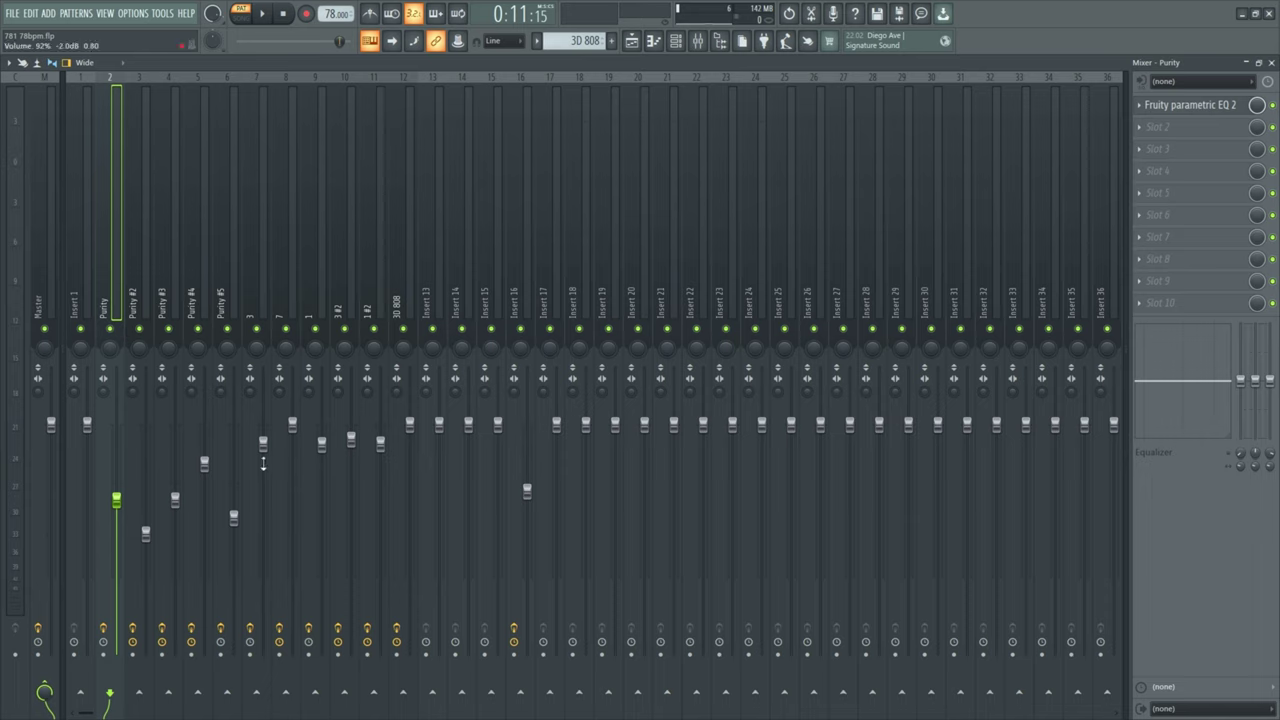
pyautogui.click(1185, 106)
pyautogui.click(579, 231)
pyautogui.click(143, 306)
pyautogui.click(1198, 106)
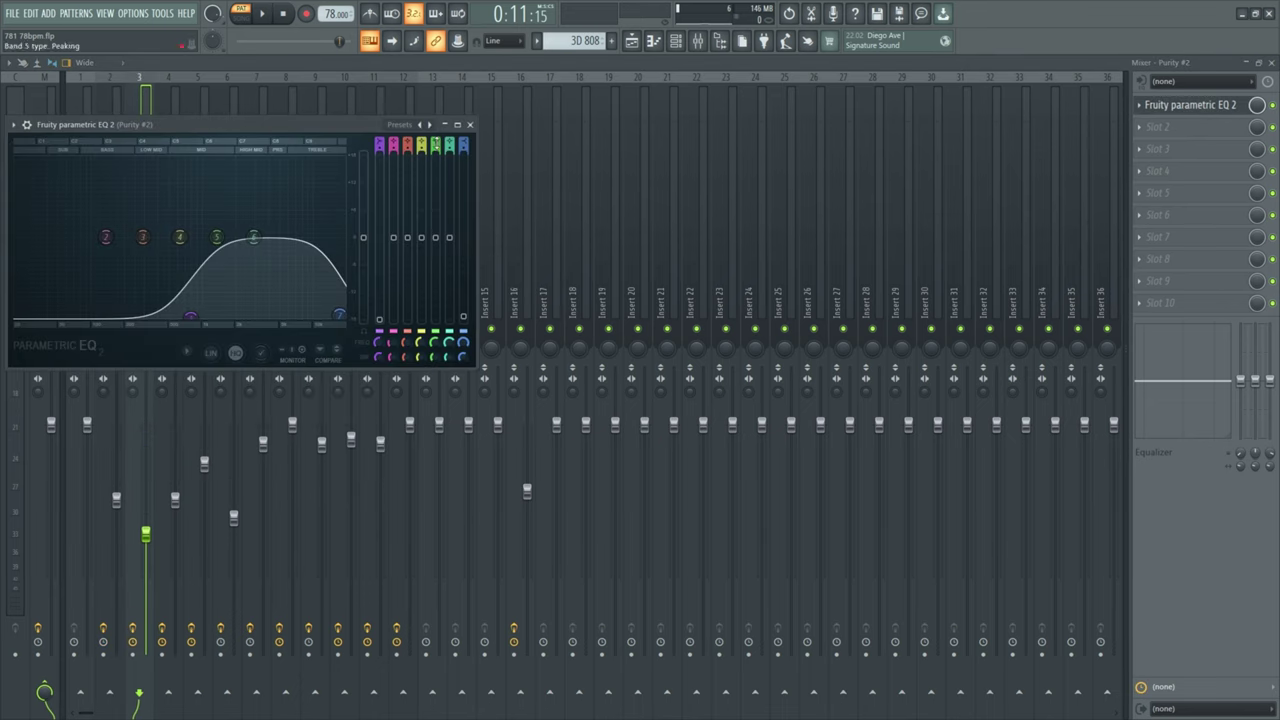
pyautogui.click(470, 124)
# Review the effect chains of the Purity #3, 7, 1, 3 #2, 1 #2 and 3D 808 mixer tracks
pyautogui.click(169, 300)
pyautogui.click(291, 255)
pyautogui.click(380, 250)
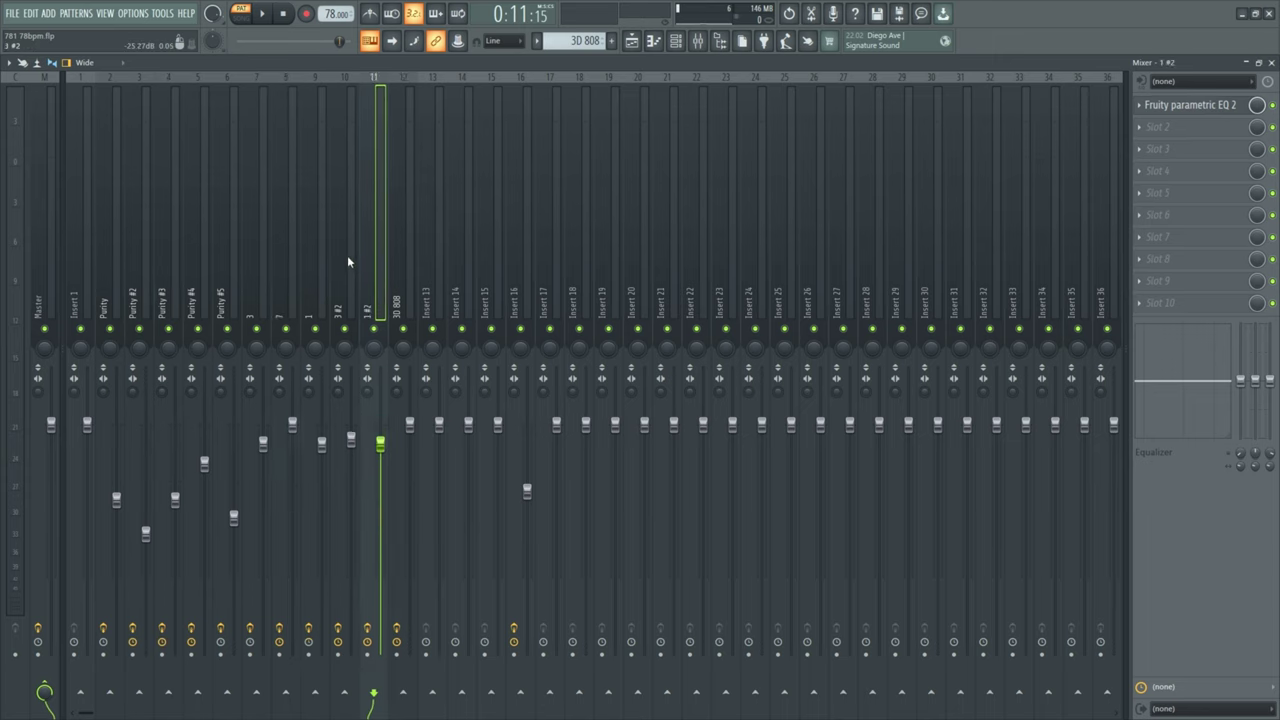
pyautogui.click(347, 255)
pyautogui.click(293, 261)
pyautogui.click(306, 261)
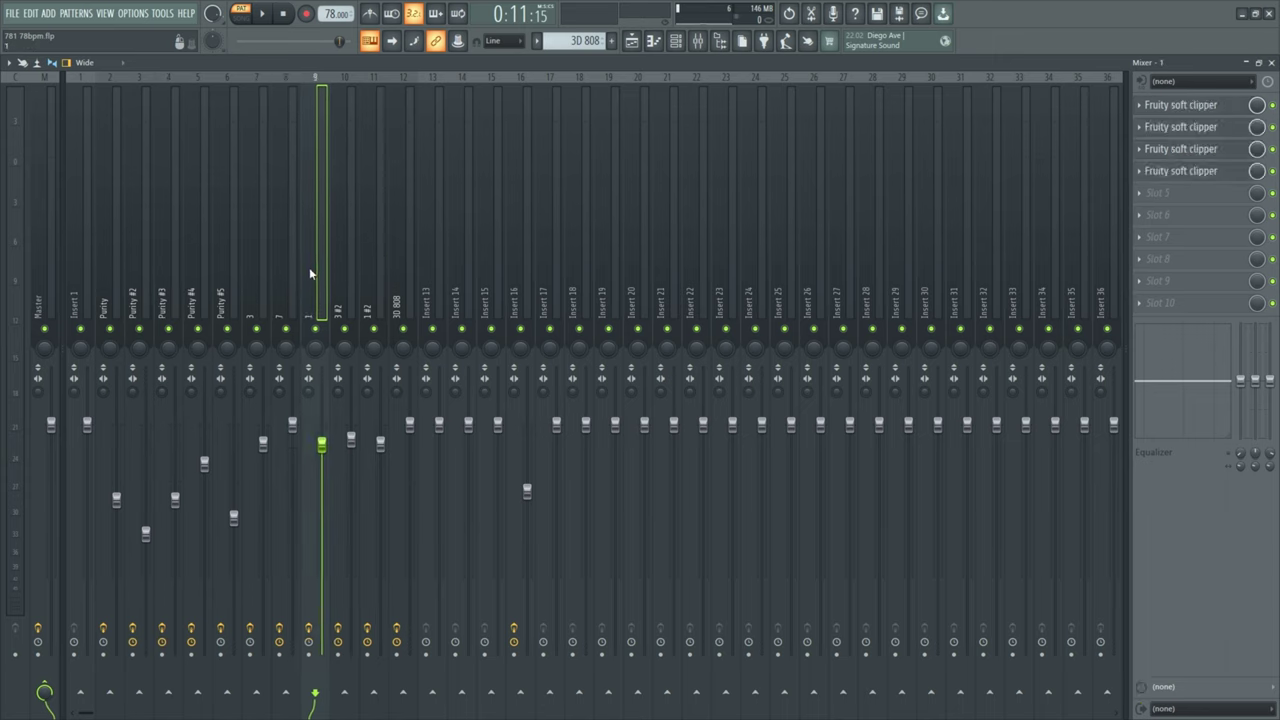
pyautogui.click(400, 278)
pyautogui.click(347, 296)
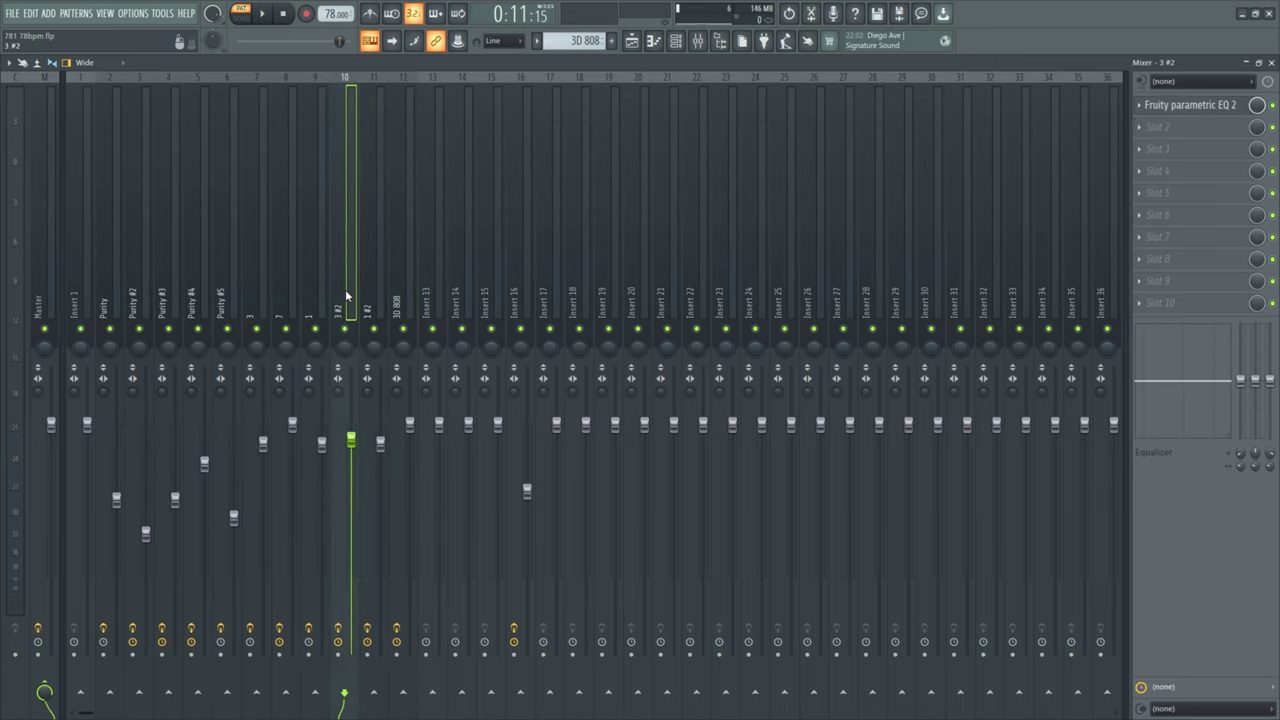
# Inspect a Fruity soft clipper on mixer track 1 and close it
pyautogui.click(308, 284)
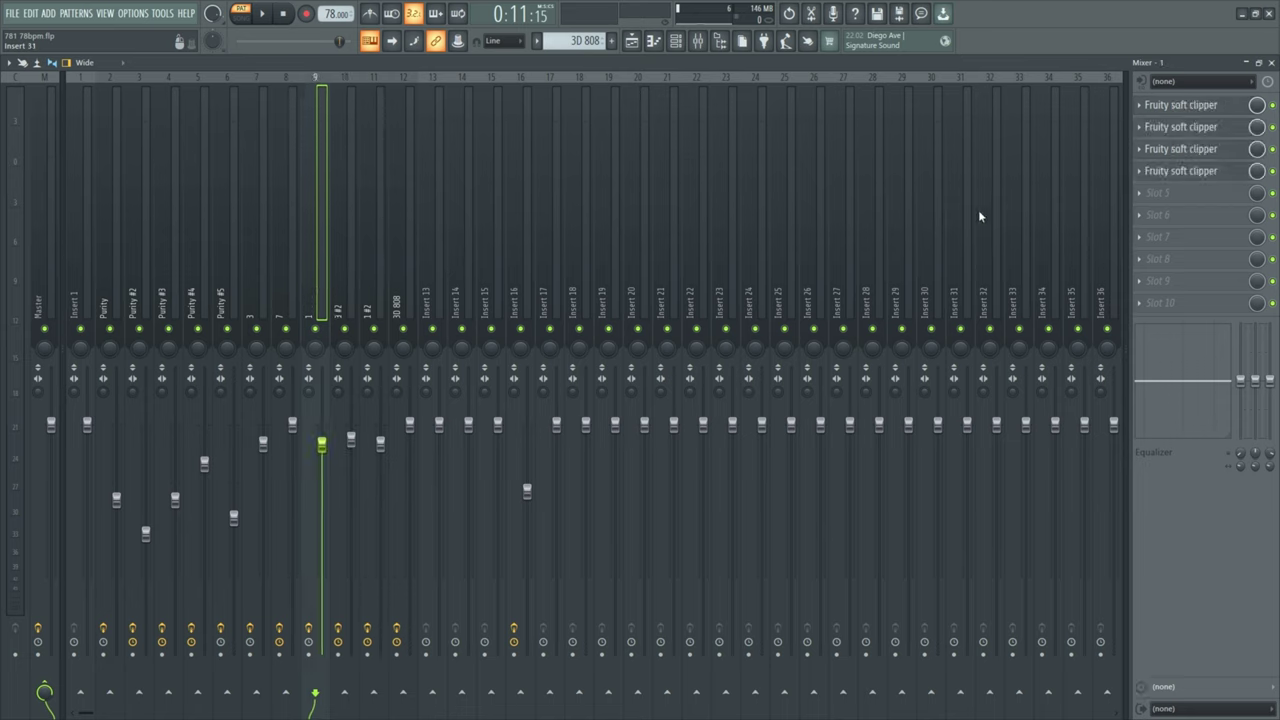
pyautogui.click(1182, 123)
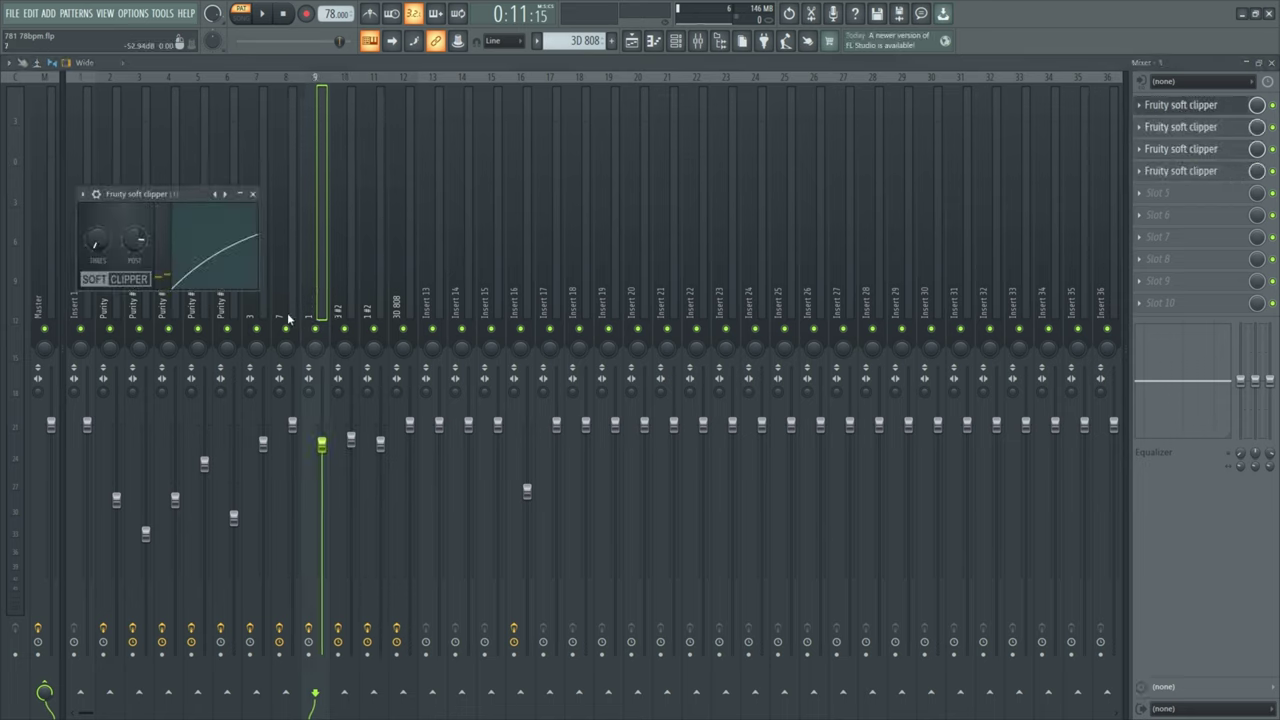
pyautogui.click(253, 194)
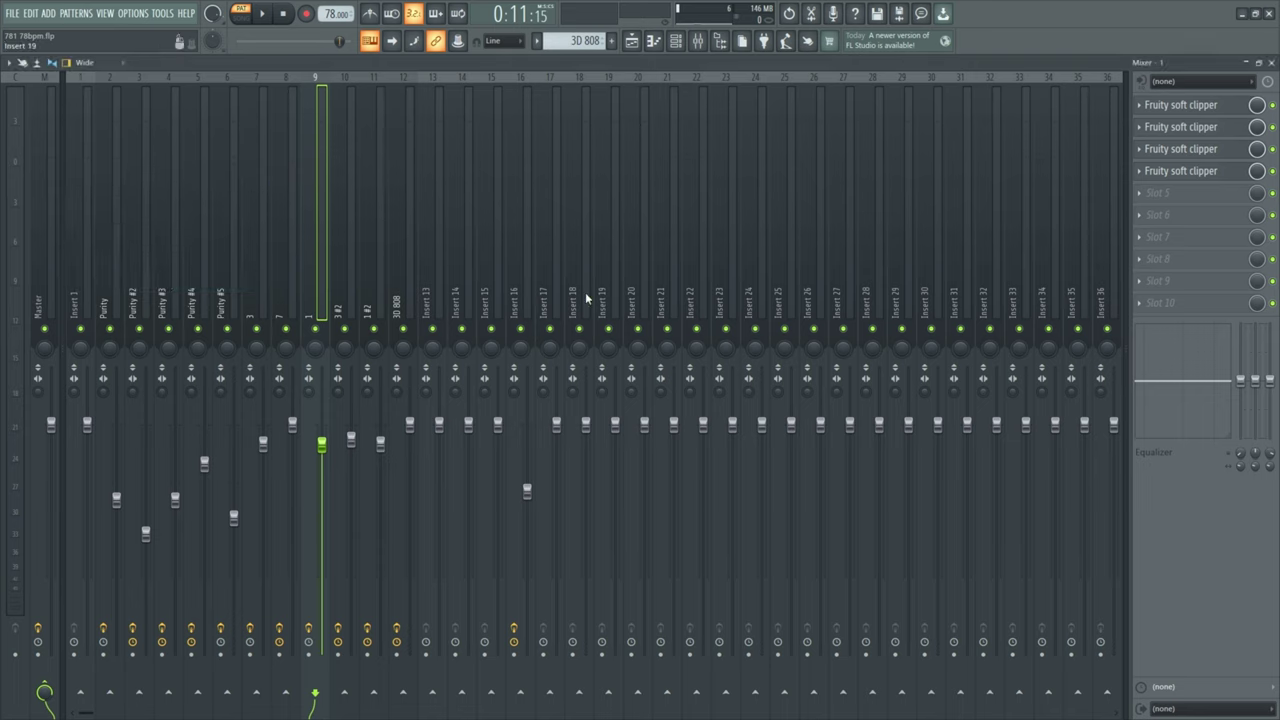
# Examine the high-frequency cut made by bands 6 and 7 in the 3D 808 track's Fruity parametric EQ 2
pyautogui.click(397, 279)
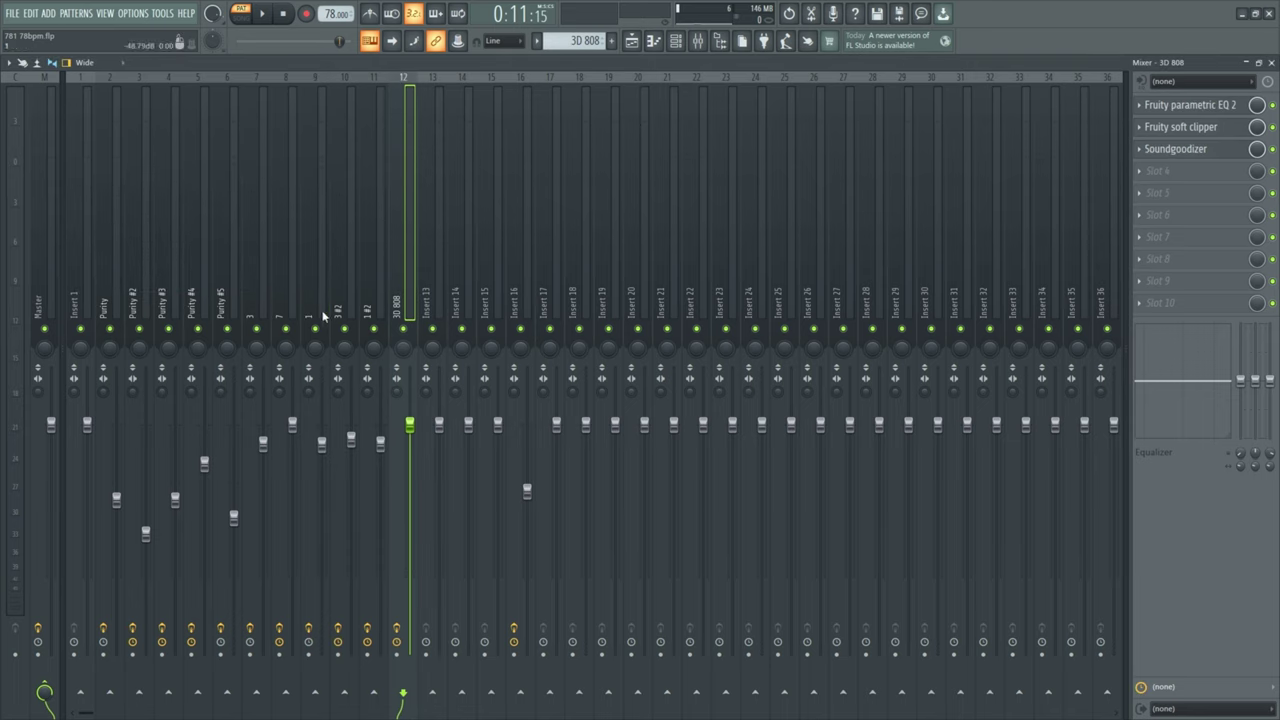
pyautogui.click(1181, 112)
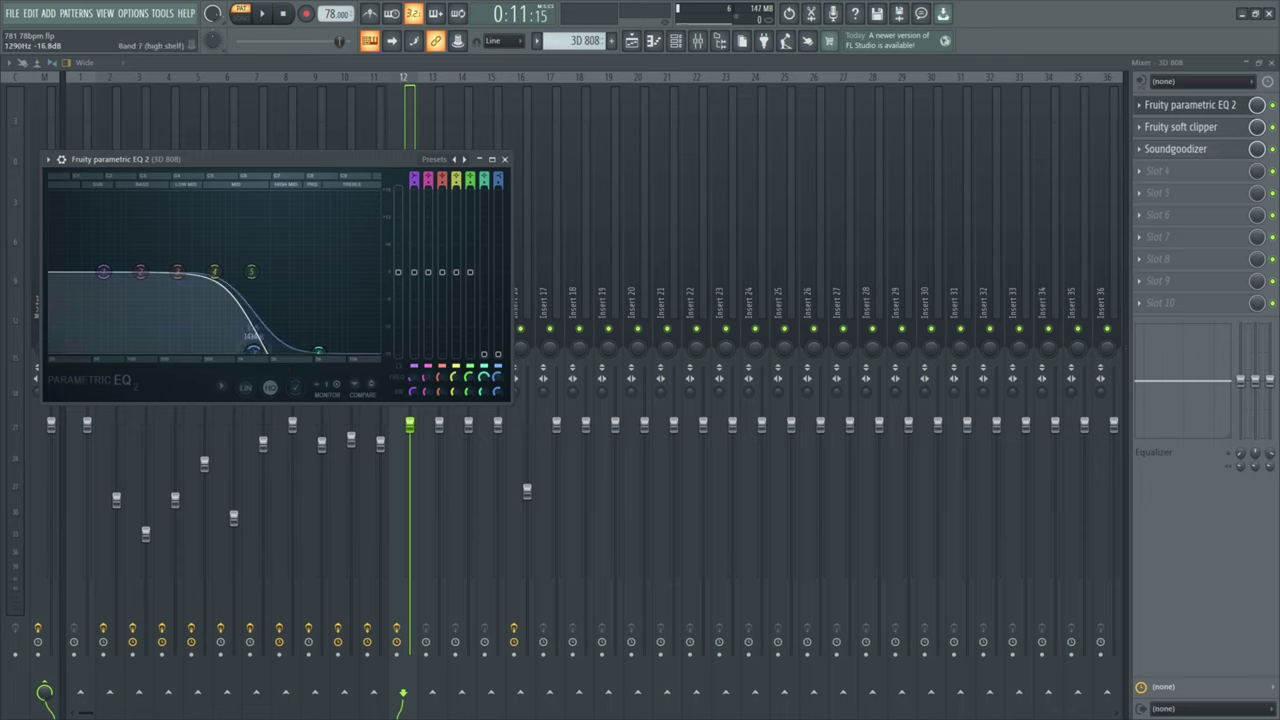
pyautogui.moveTo(253, 350); pyautogui.dragTo(252, 351)
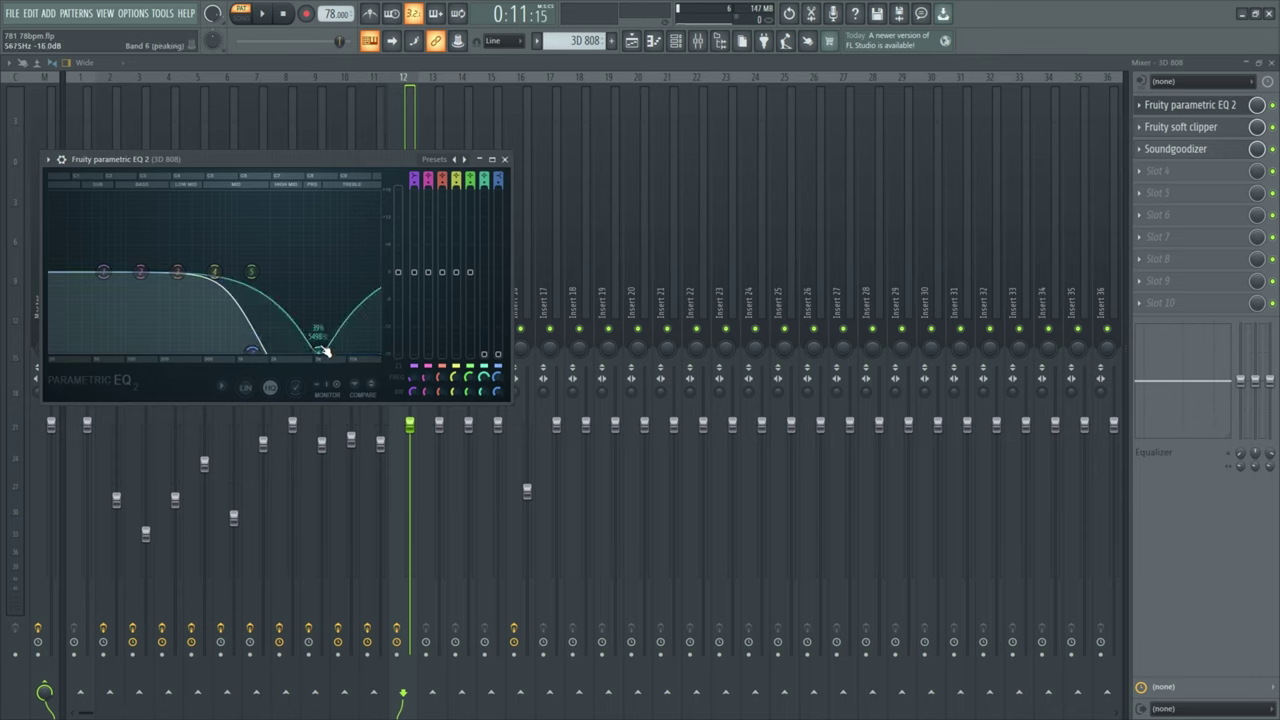
pyautogui.click(504, 159)
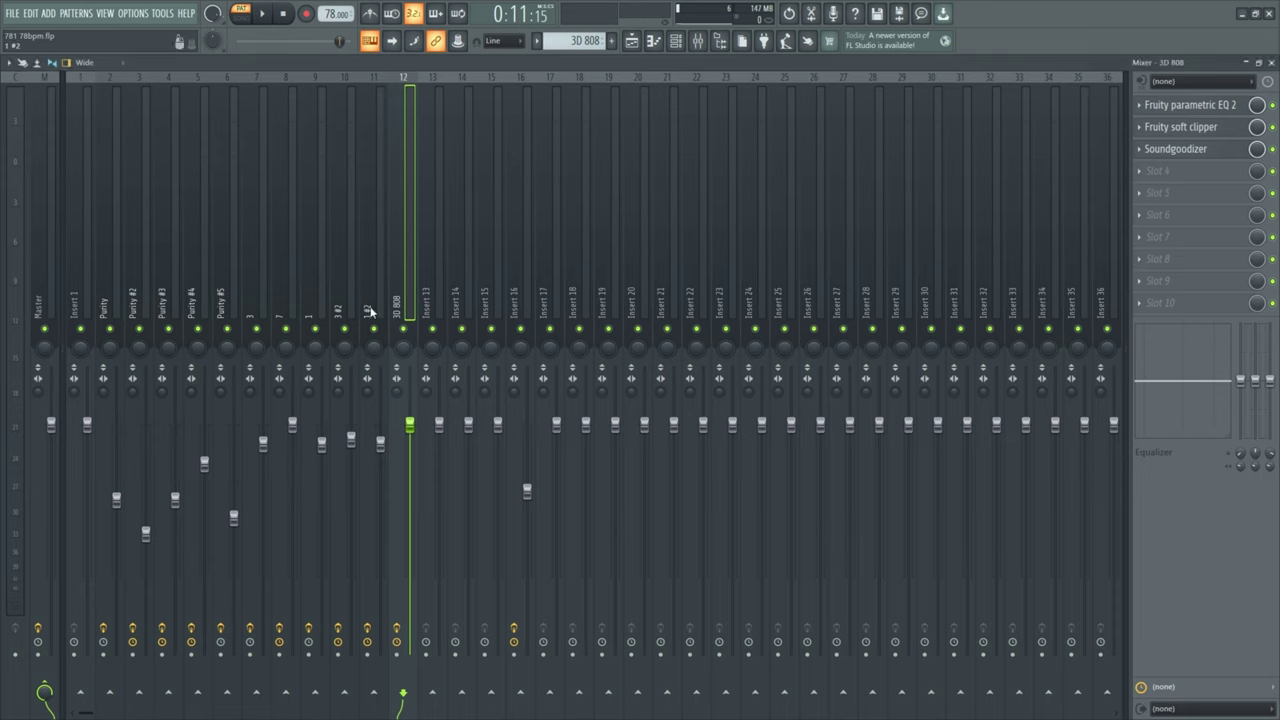
# Check the 1 #2 and 3 #2 tracks, then the Fruity soft clipper and Soundgoodizer on the 3D 808 track
pyautogui.press('Left')
pyautogui.press('Left')
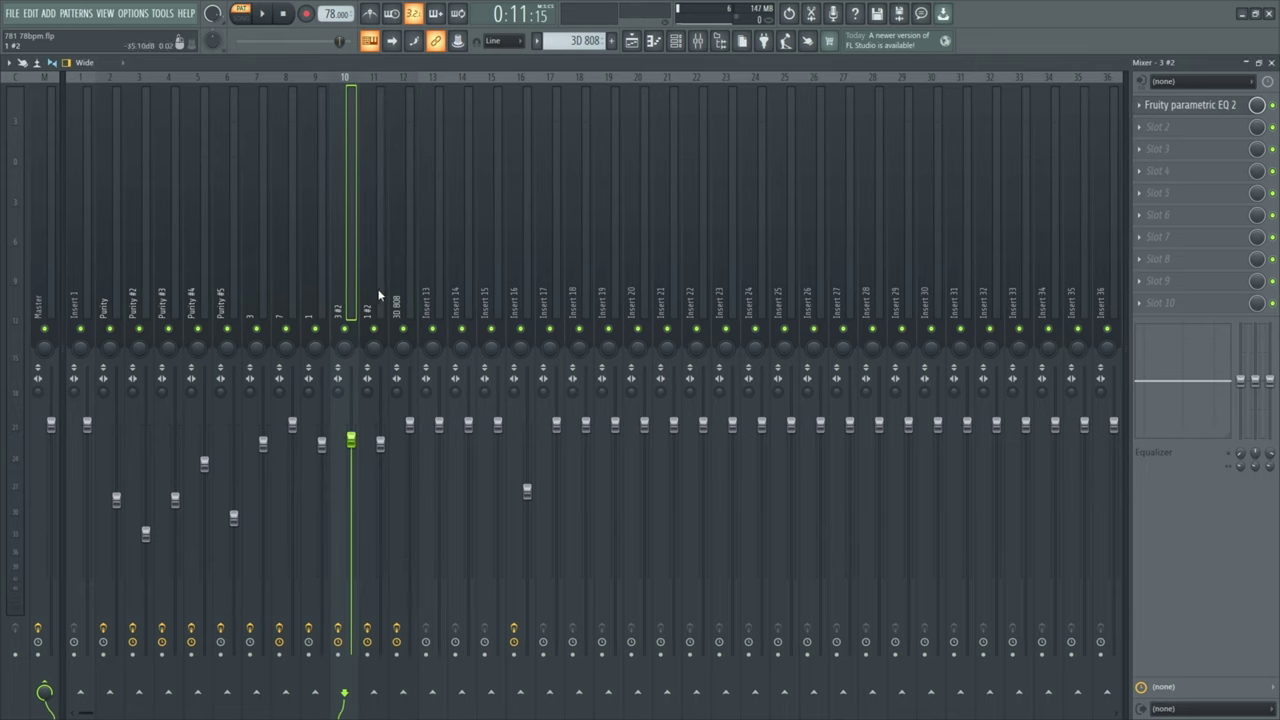
pyautogui.click(400, 295)
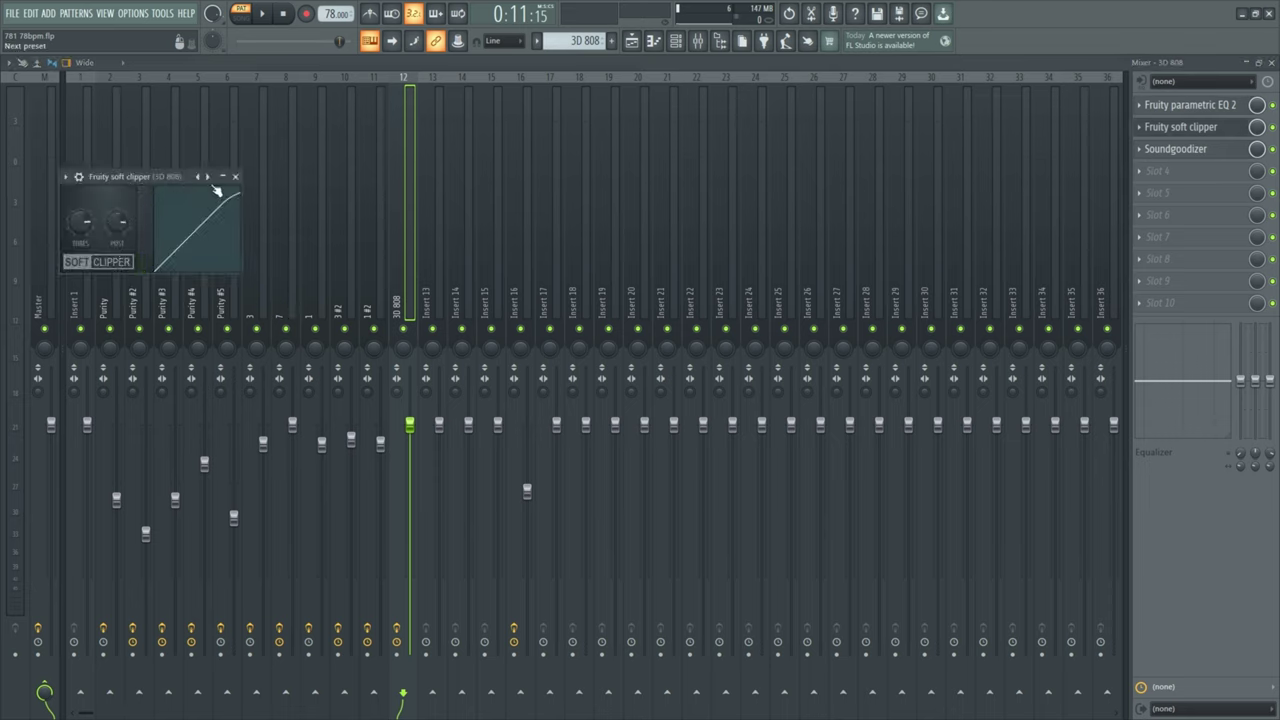
pyautogui.click(235, 177)
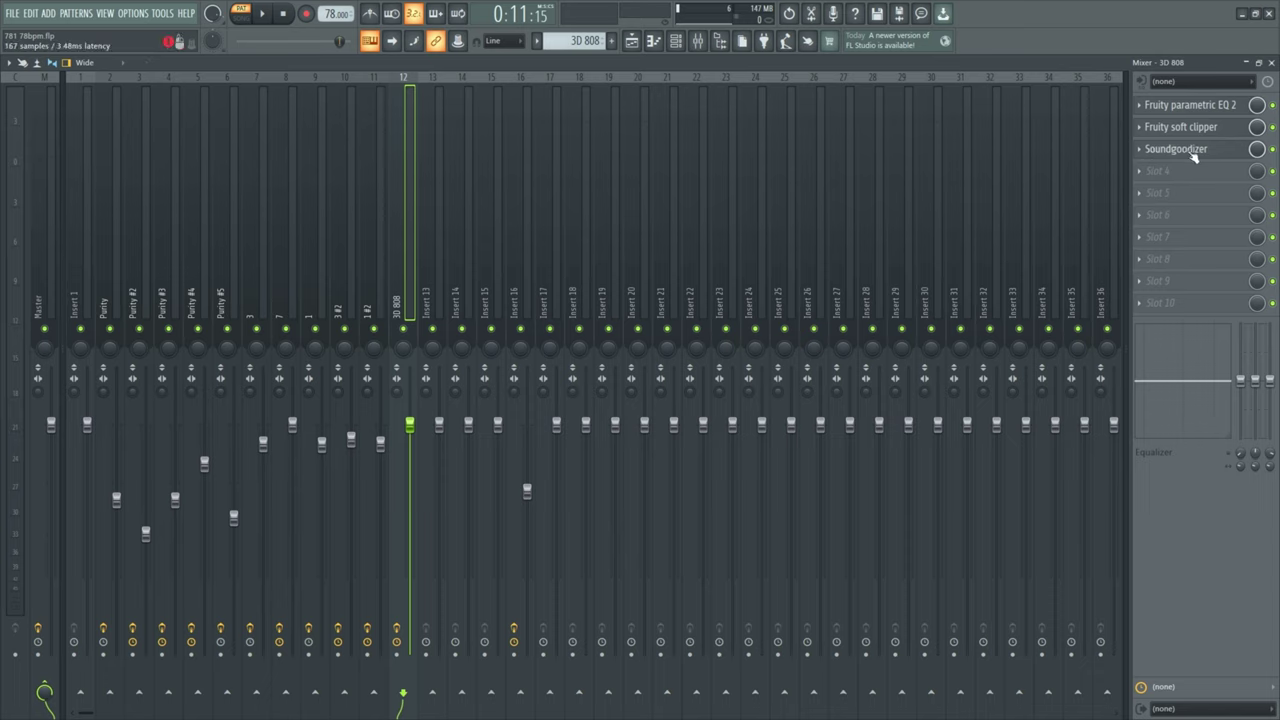
pyautogui.click(1177, 150)
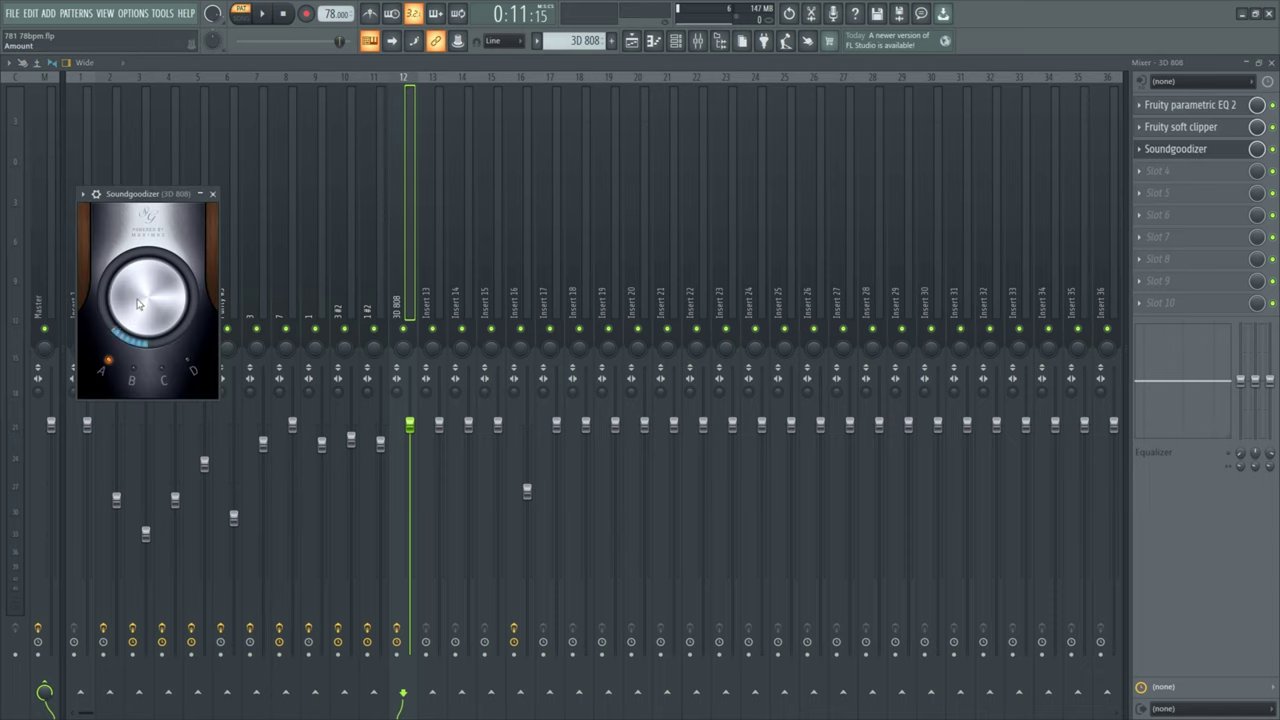
pyautogui.click(1177, 149)
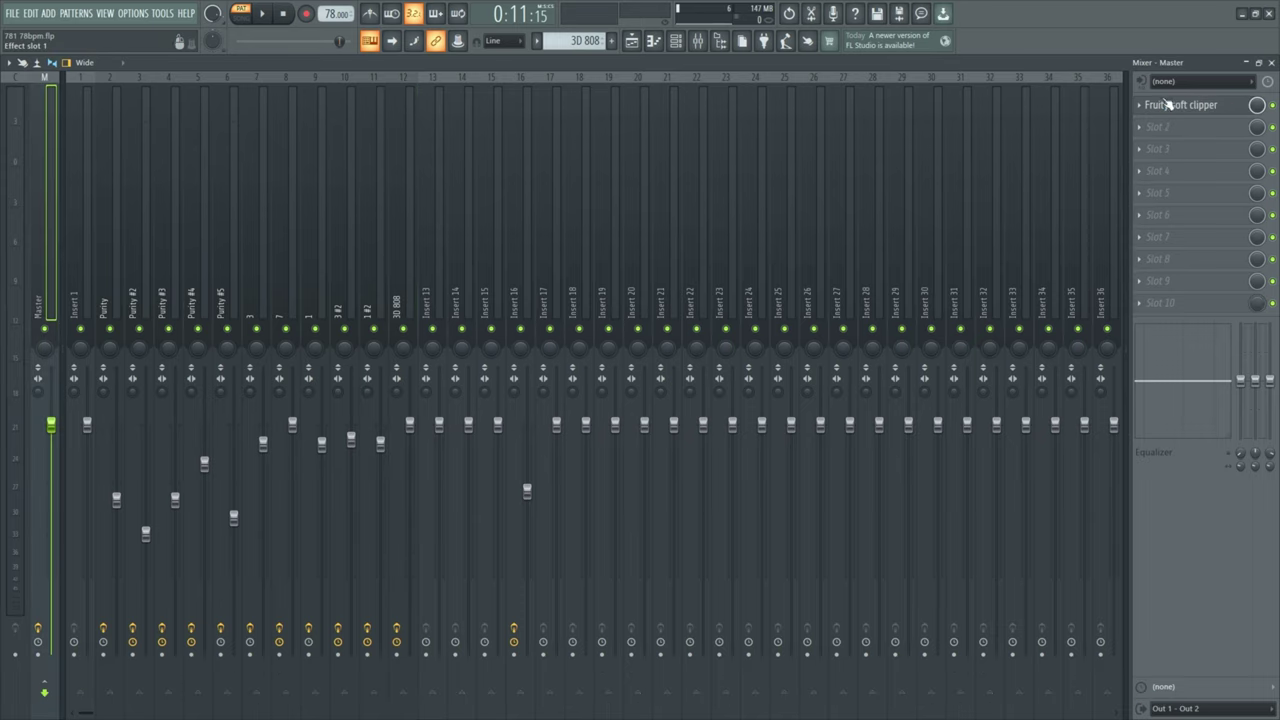
# Inspect the threshold and post gain of the Fruity soft clipper on the Master track, then close it
pyautogui.click(1174, 108)
pyautogui.moveTo(156, 163); pyautogui.dragTo(520, 198)
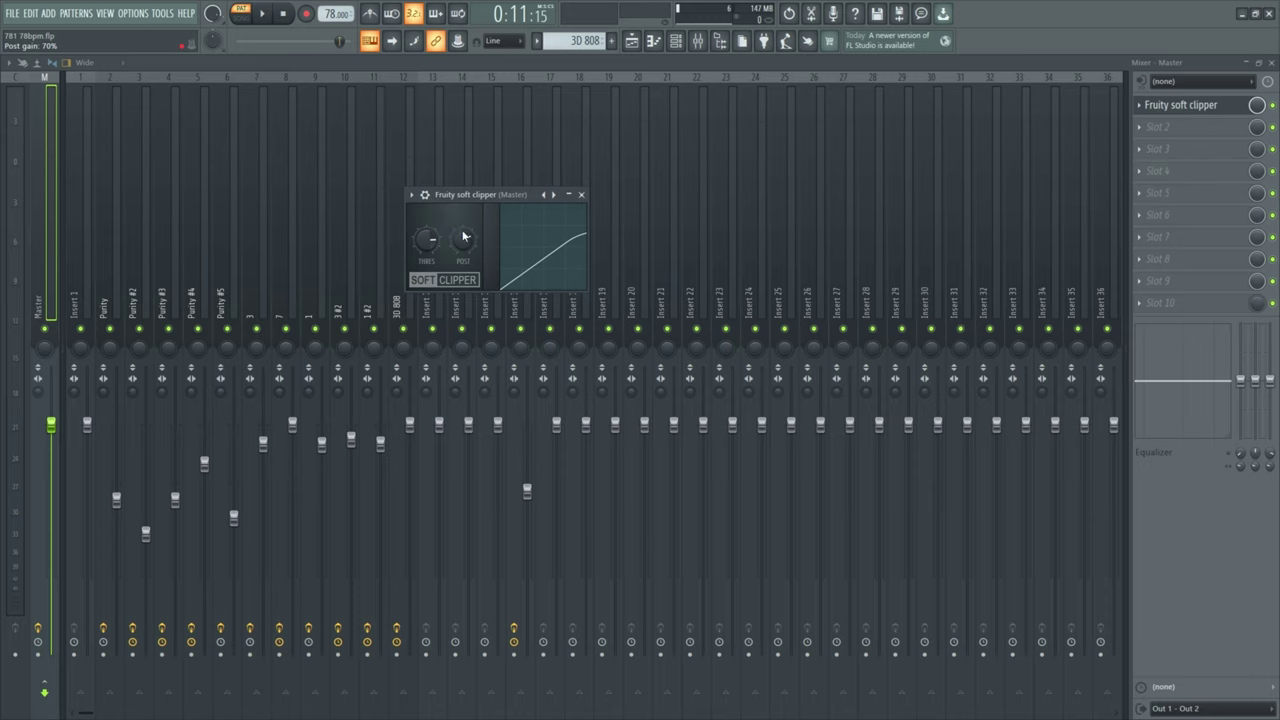
pyautogui.click(581, 195)
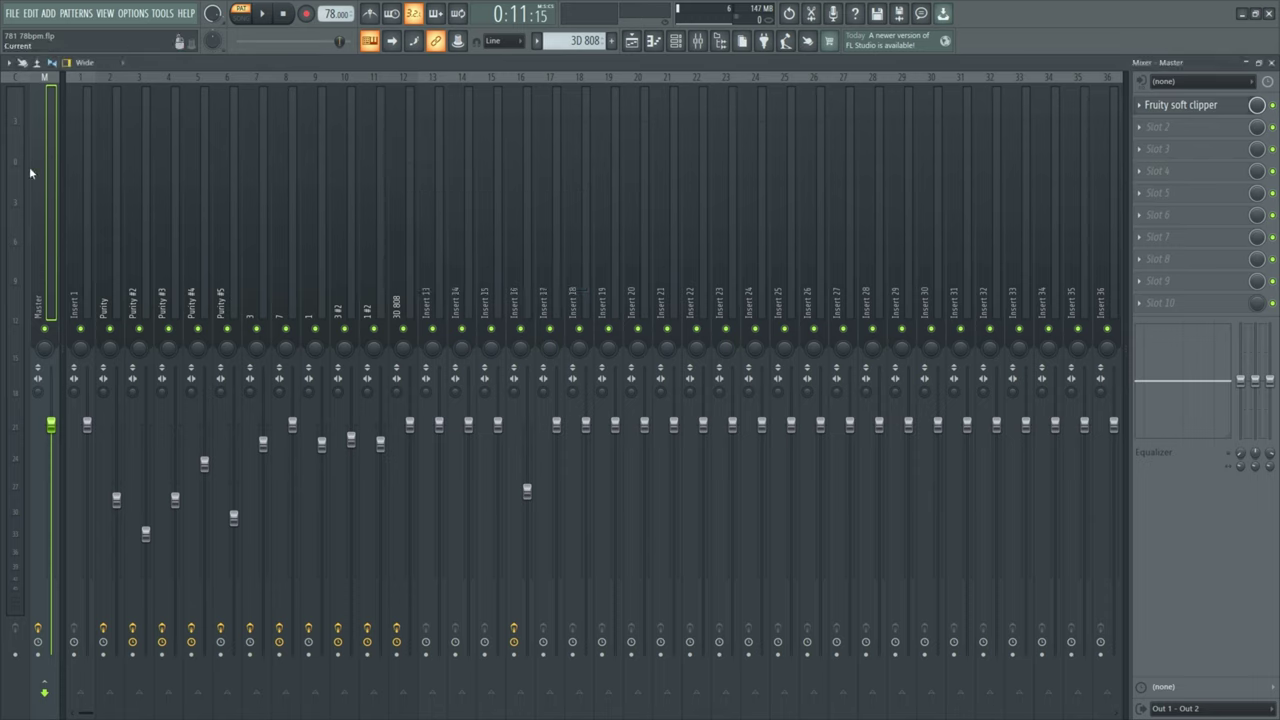
# Open the playlist and highlight the intro section from bar 1 to bar 5
pyautogui.press('F5')
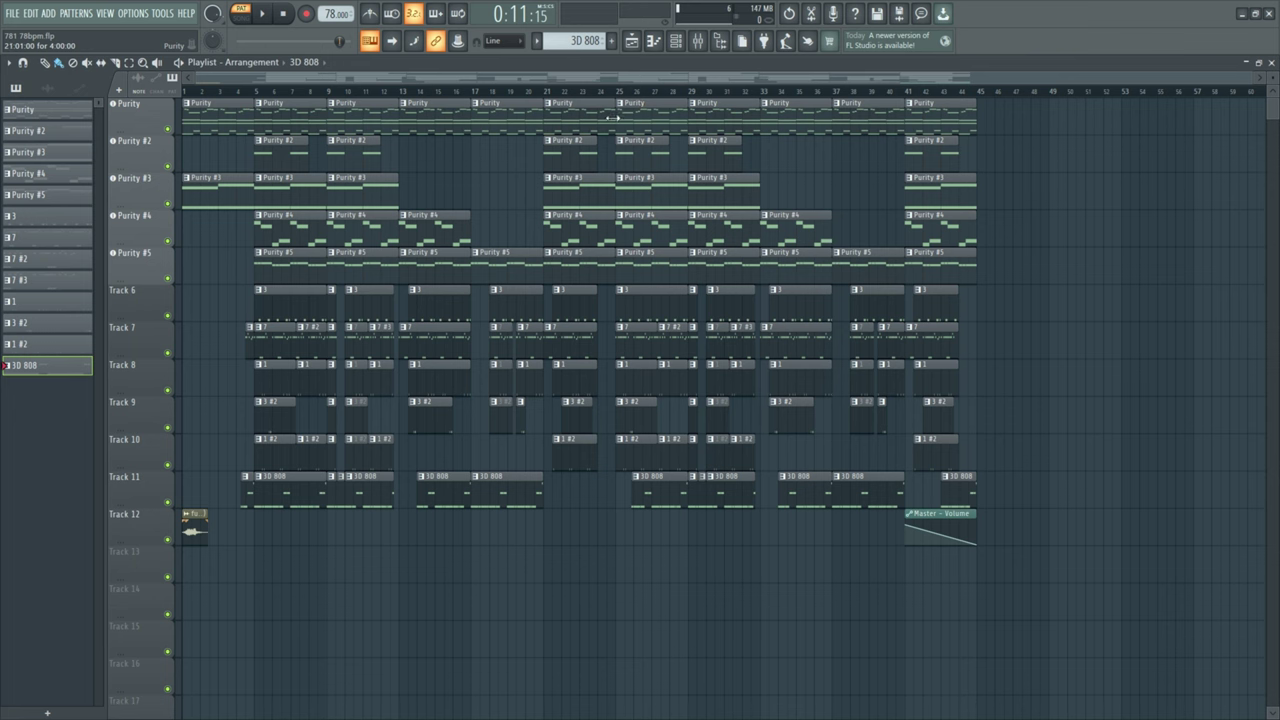
pyautogui.scroll(3, 152, 363)
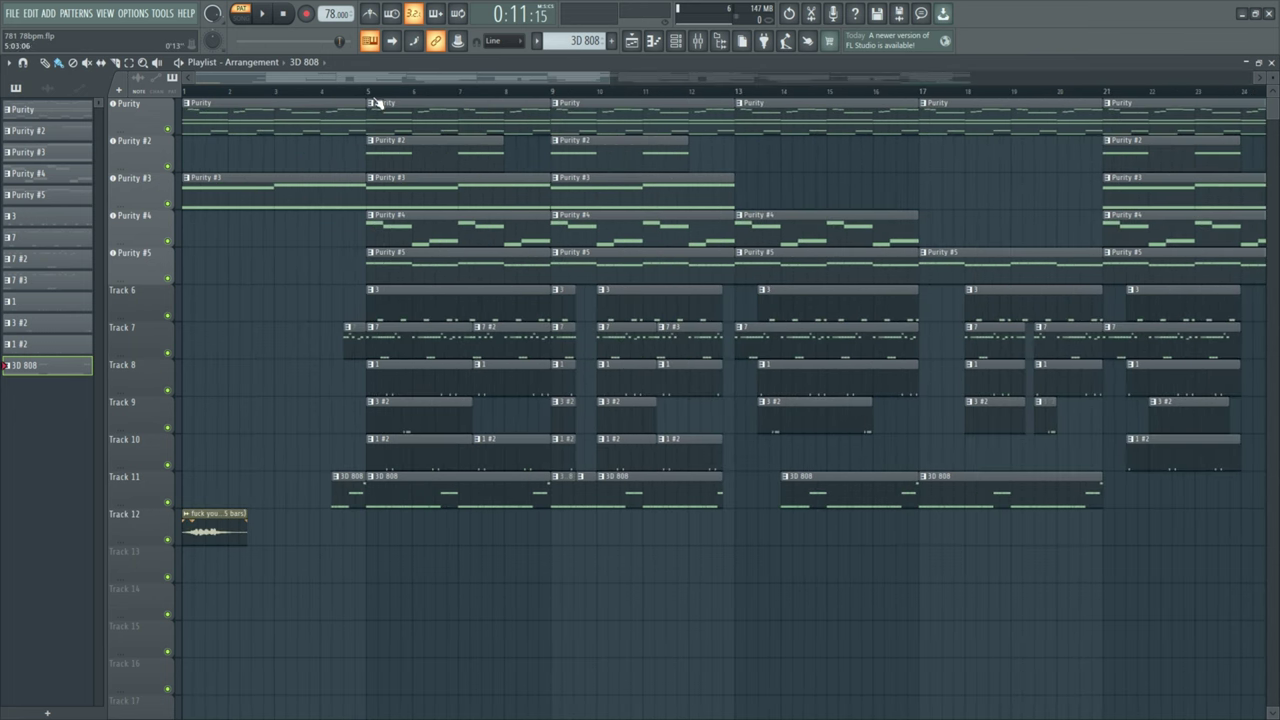
pyautogui.moveTo(370, 92); pyautogui.dragTo(183, 92)
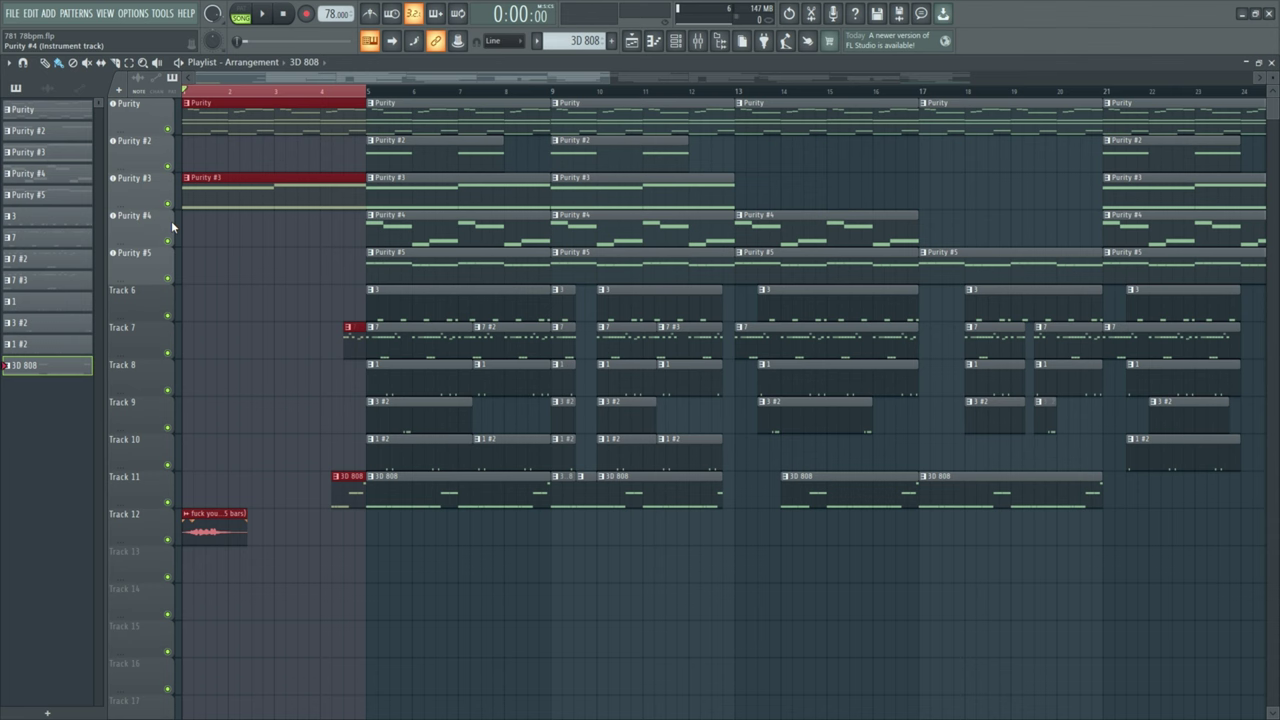
pyautogui.scroll(-2, 323, 243)
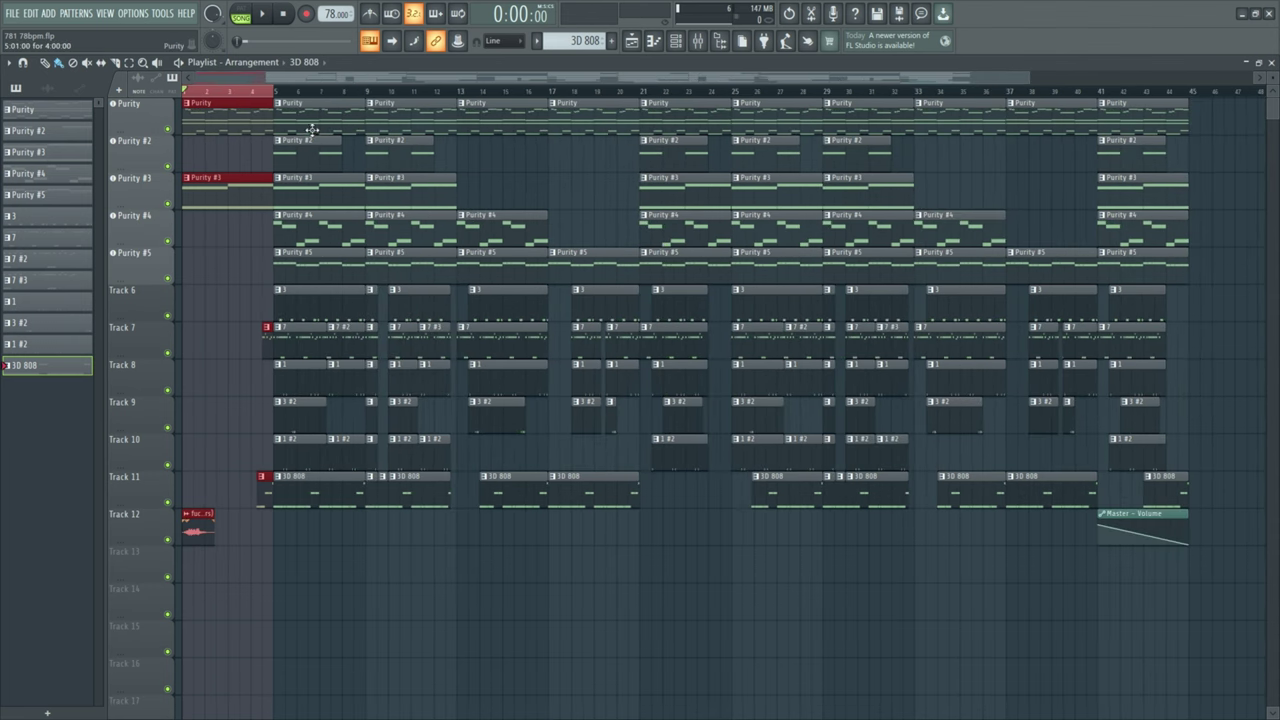
# Examine the intro's Purity and Purity #3 clips, then select the short 7 and 3D 808 clips leading into bar 5
pyautogui.click(312, 114)
pyautogui.click(340, 190)
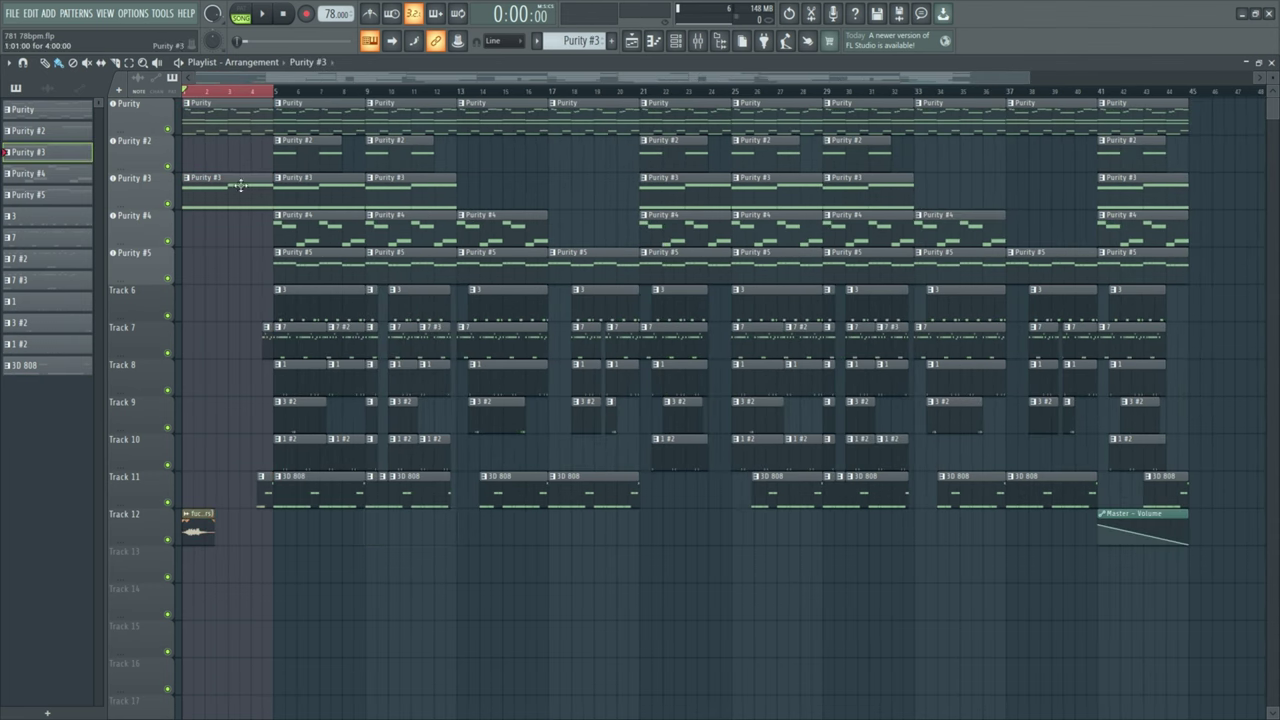
pyautogui.scroll(3, 263, 108)
pyautogui.click(310, 108)
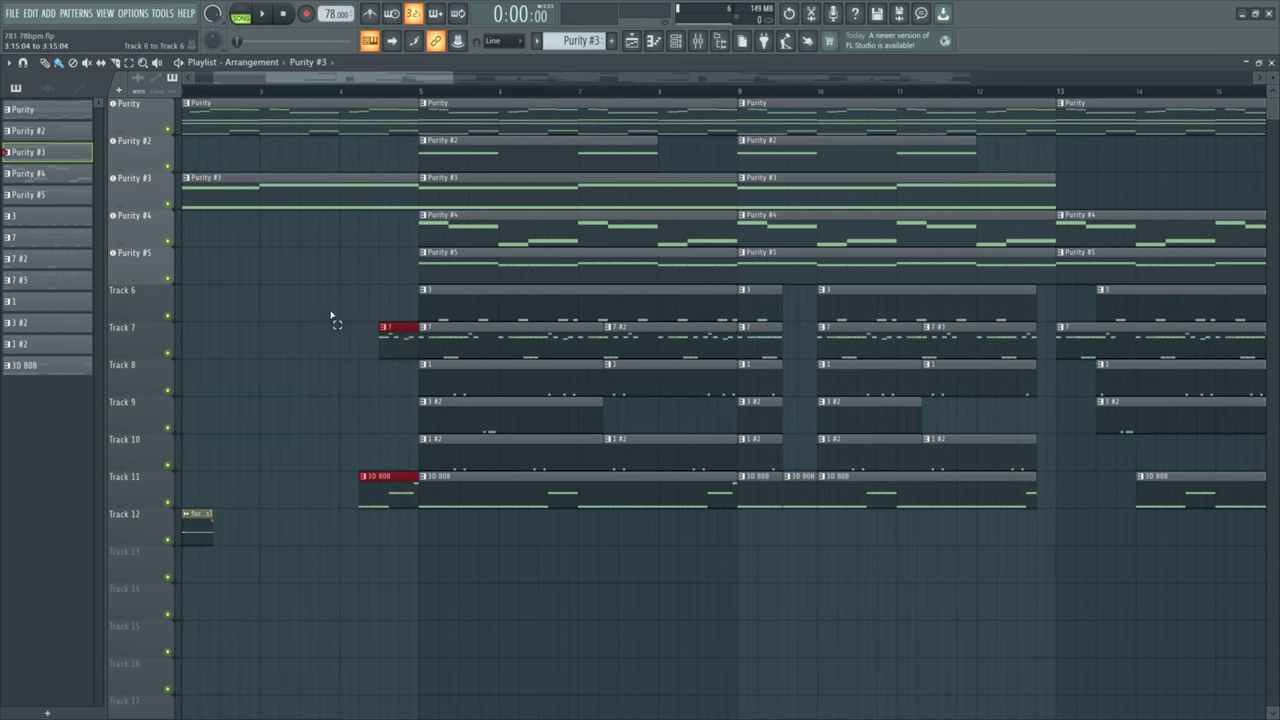
pyautogui.moveTo(333, 318); pyautogui.dragTo(420, 530)
# Highlight the arrangement's following sections in turn: bars 5 to 13, bars 13 to 25, bars 25 to 41 and the outro from bar 41
pyautogui.scroll(-3, 381, 383)
pyautogui.scroll(-2, 381, 383)
pyautogui.moveTo(255, 91); pyautogui.dragTo(398, 104)
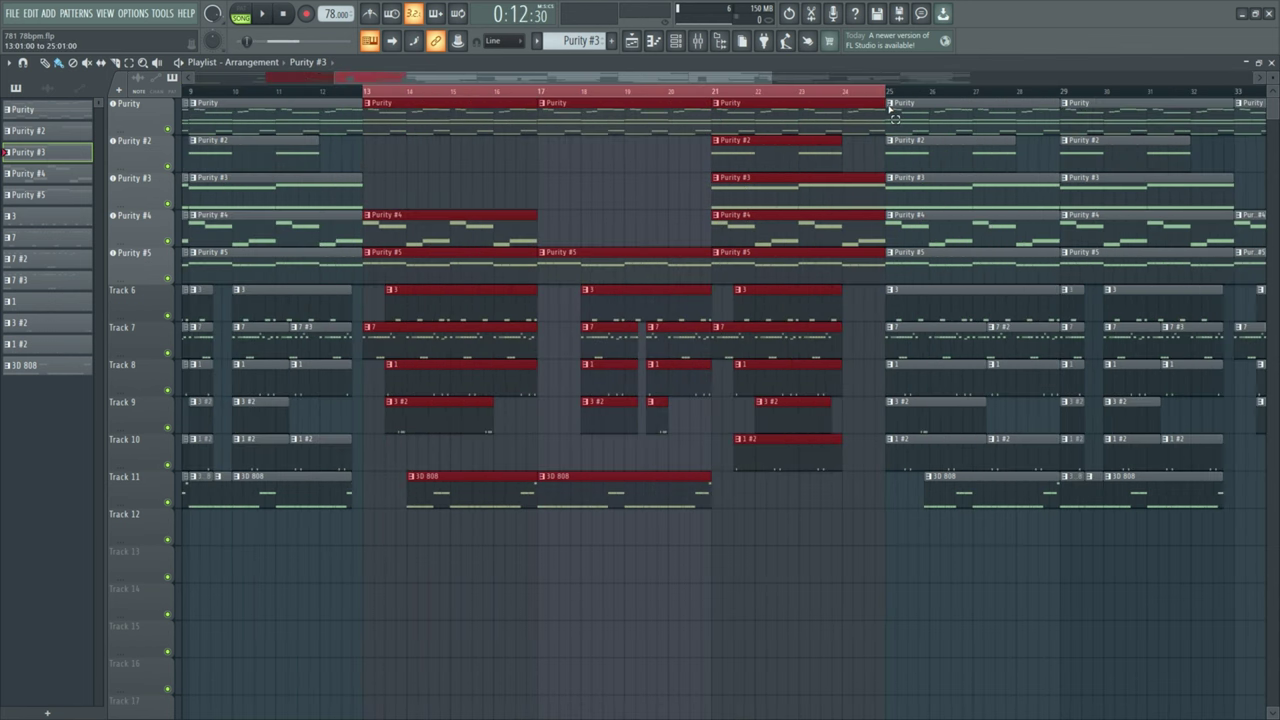
pyautogui.scroll(-4, 684, 283)
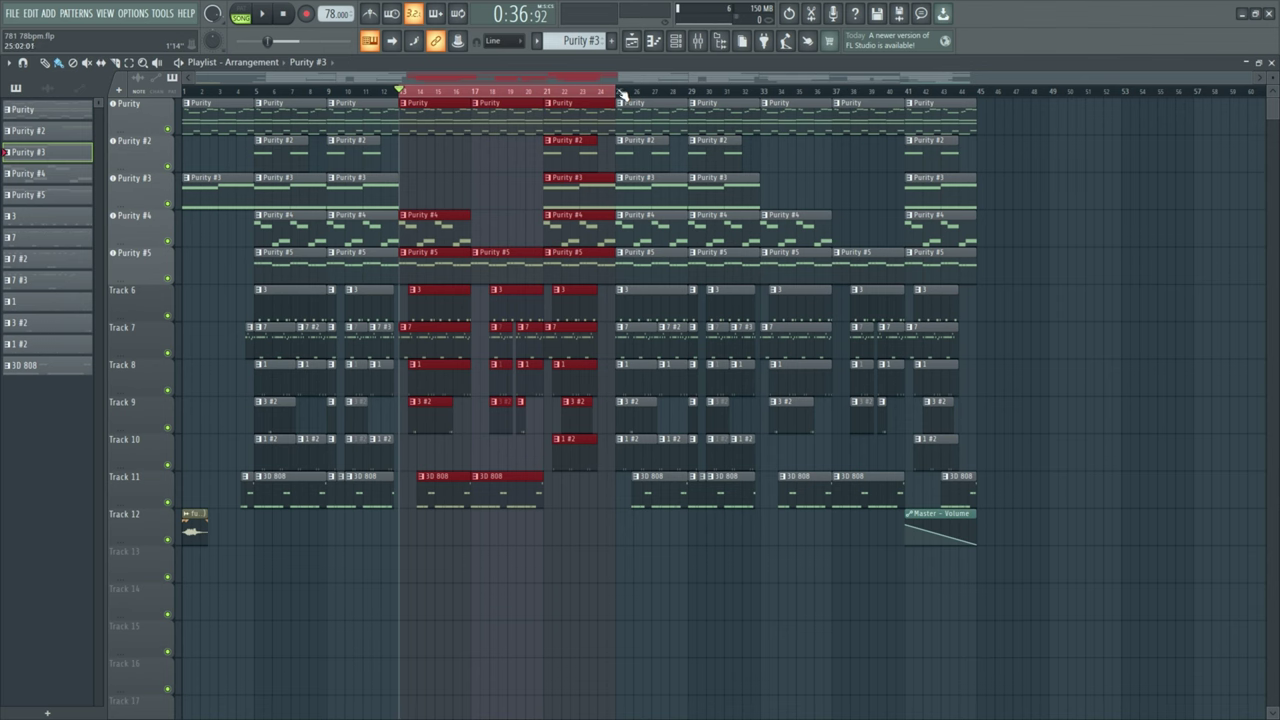
pyautogui.moveTo(620, 93); pyautogui.dragTo(960, 93)
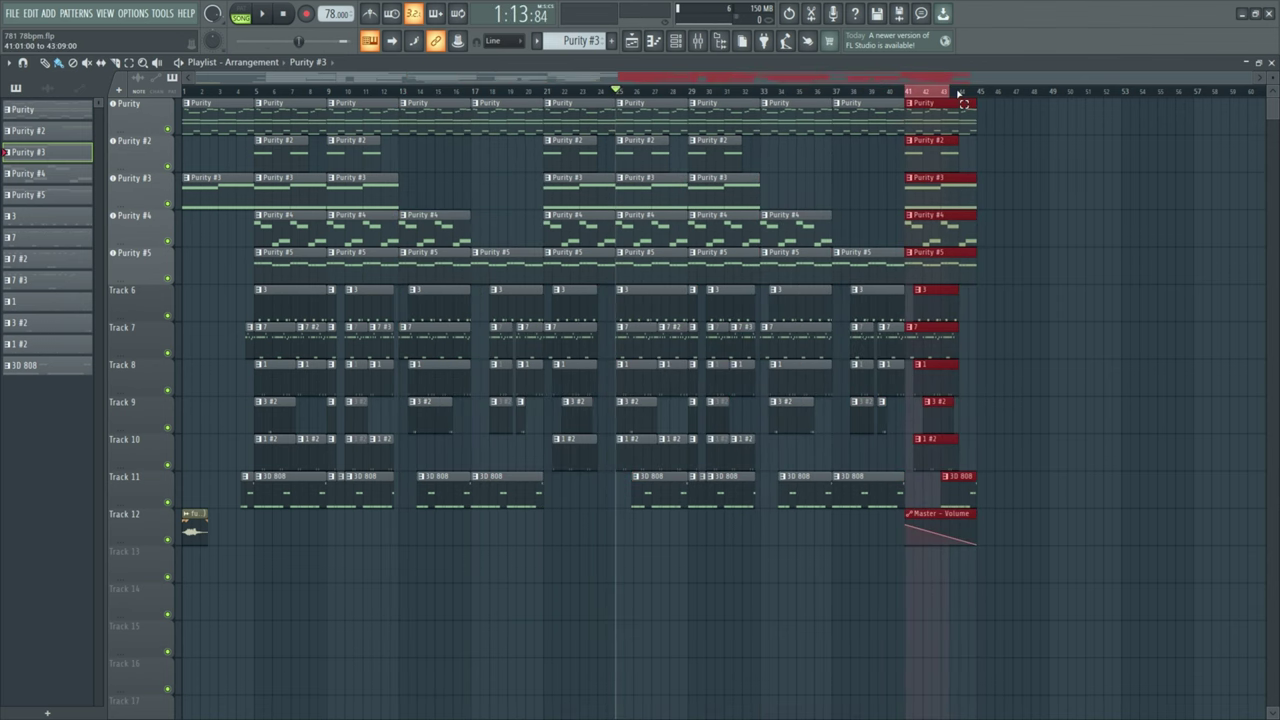
# Examine the Master - Volume automation clip on Track 12 beneath the outro and clear the section highlight
pyautogui.scroll(3, 959, 531)
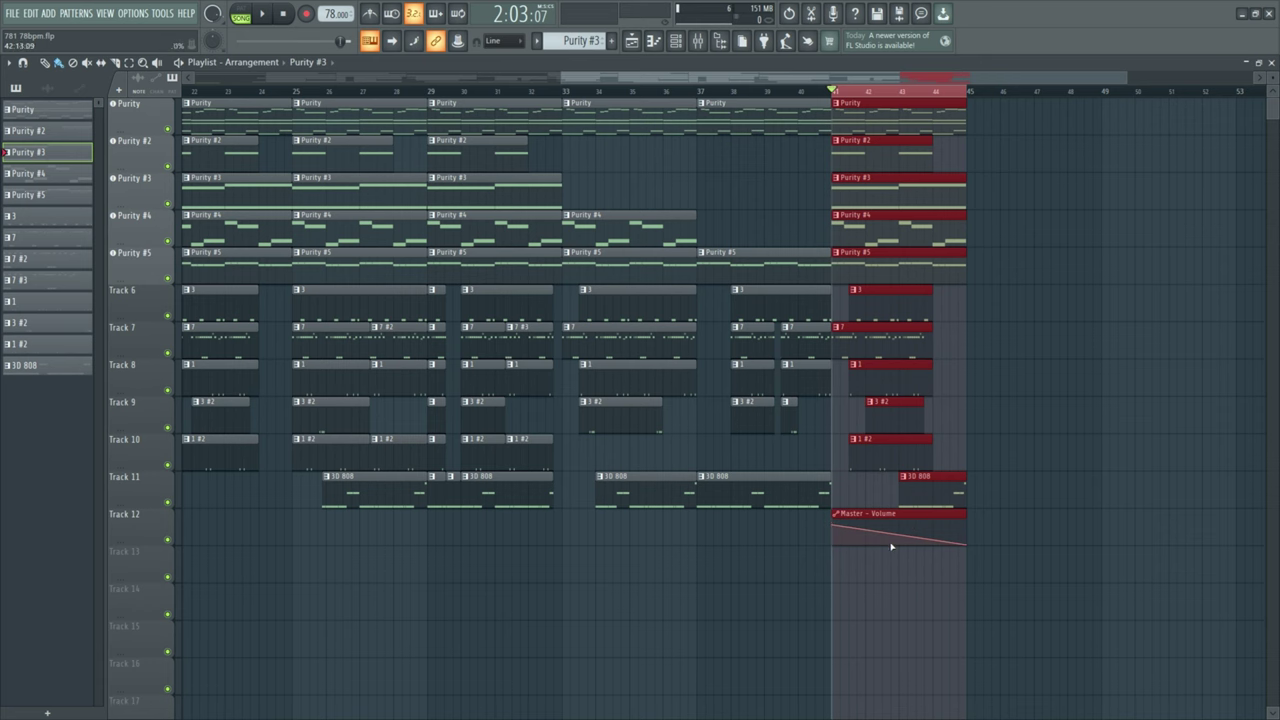
pyautogui.moveTo(898, 533); pyautogui.dragTo(899, 536)
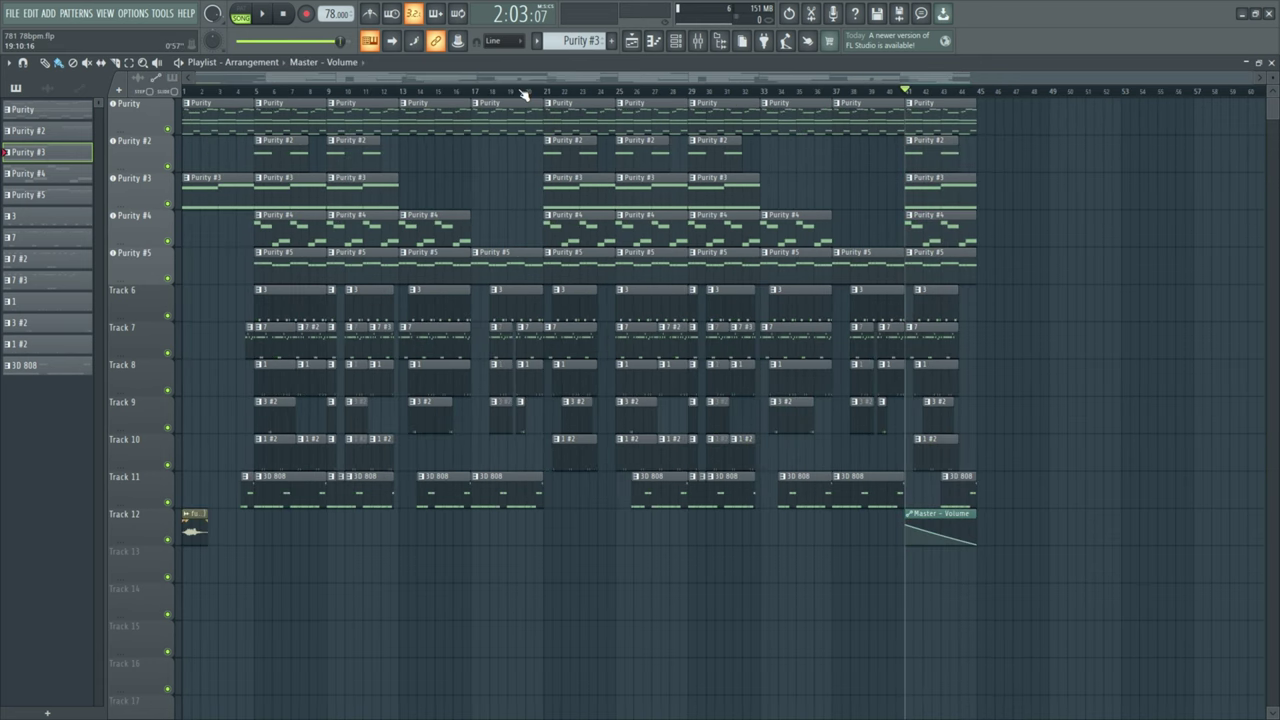
pyautogui.press('space')
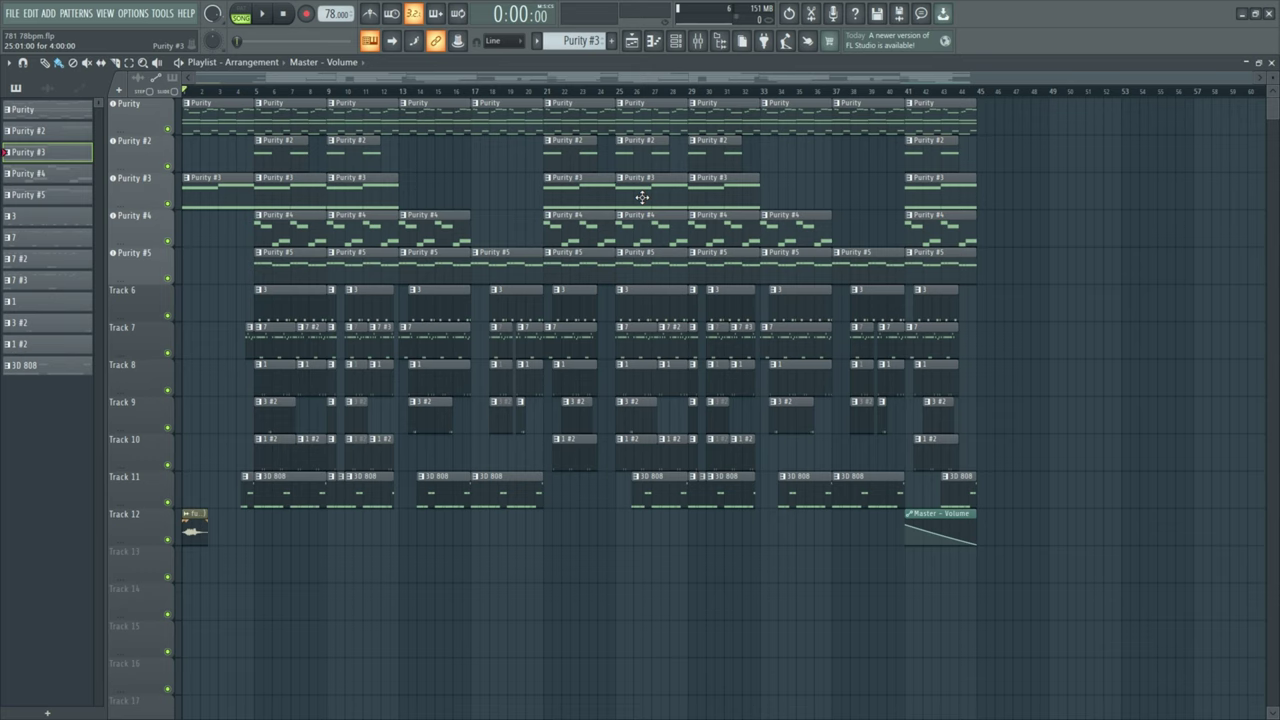
pyautogui.click(228, 90)
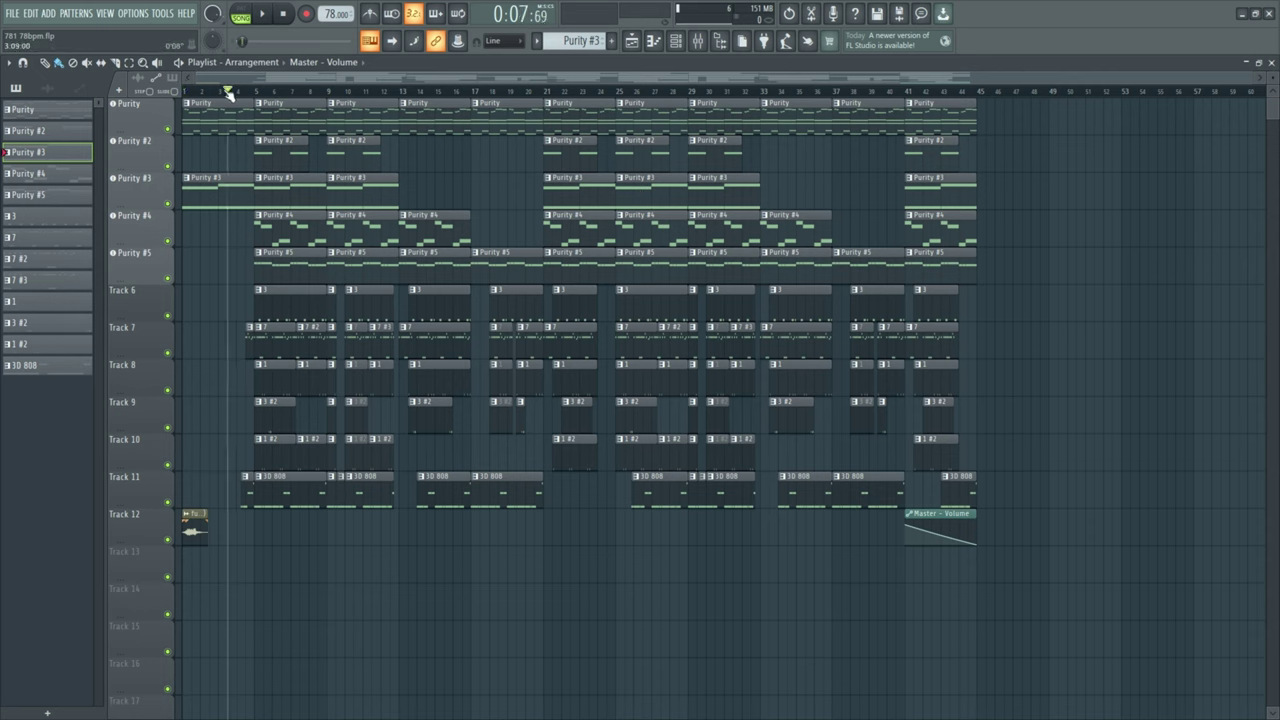
pyautogui.moveTo(135, 107); pyautogui.dragTo(183, 362)
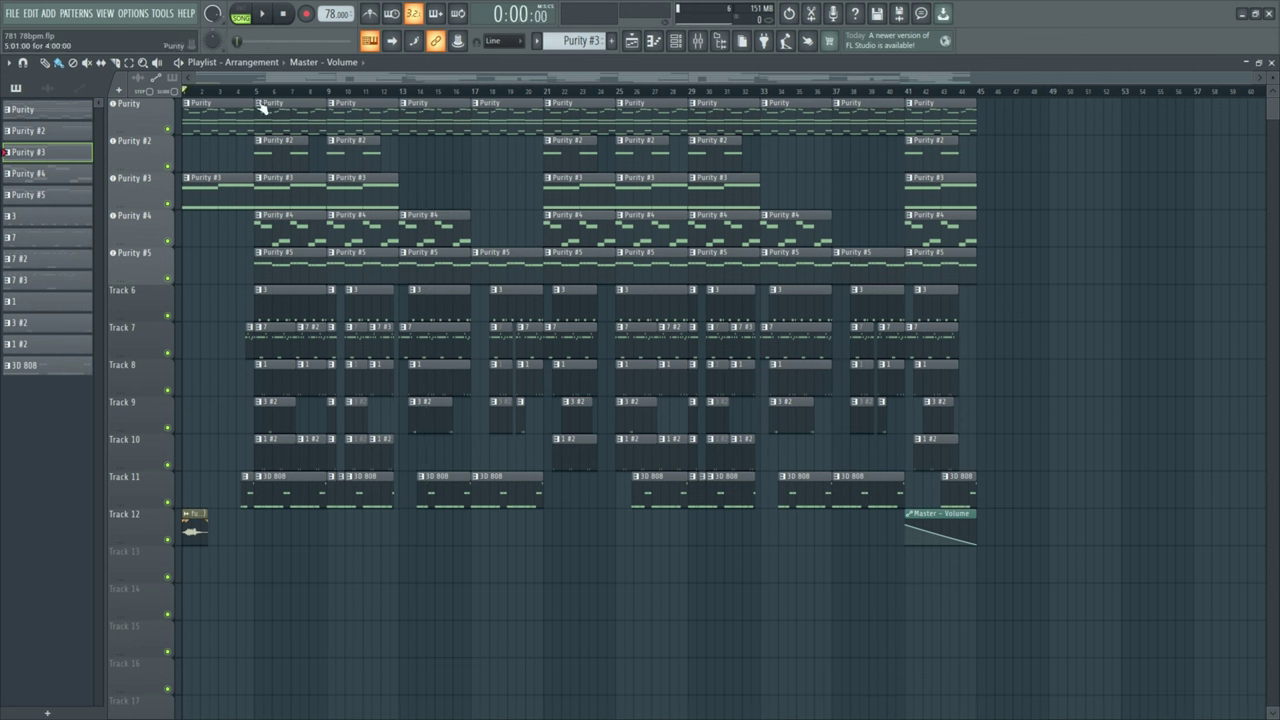
# Highlight bars 1 to 5 and bars 5 to 9 in turn to review the opening sections, then clear the selection
pyautogui.moveTo(258, 92); pyautogui.dragTo(184, 92)
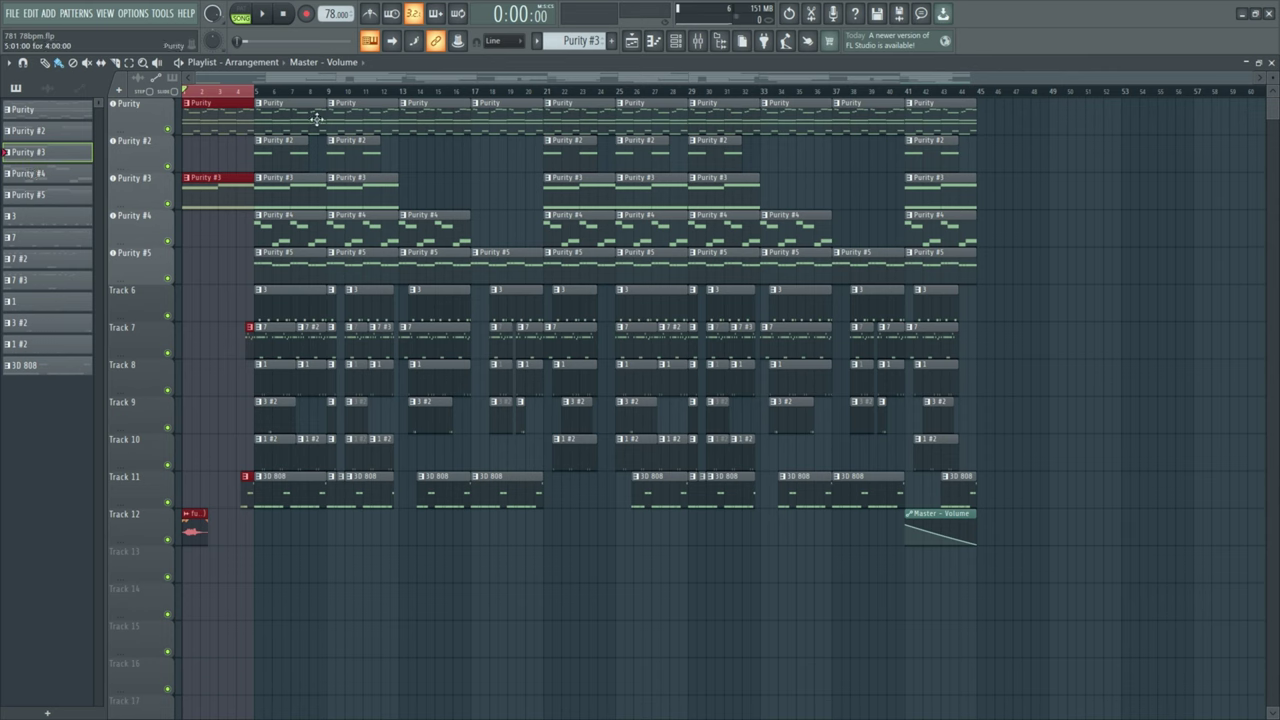
pyautogui.moveTo(328, 92); pyautogui.dragTo(259, 112)
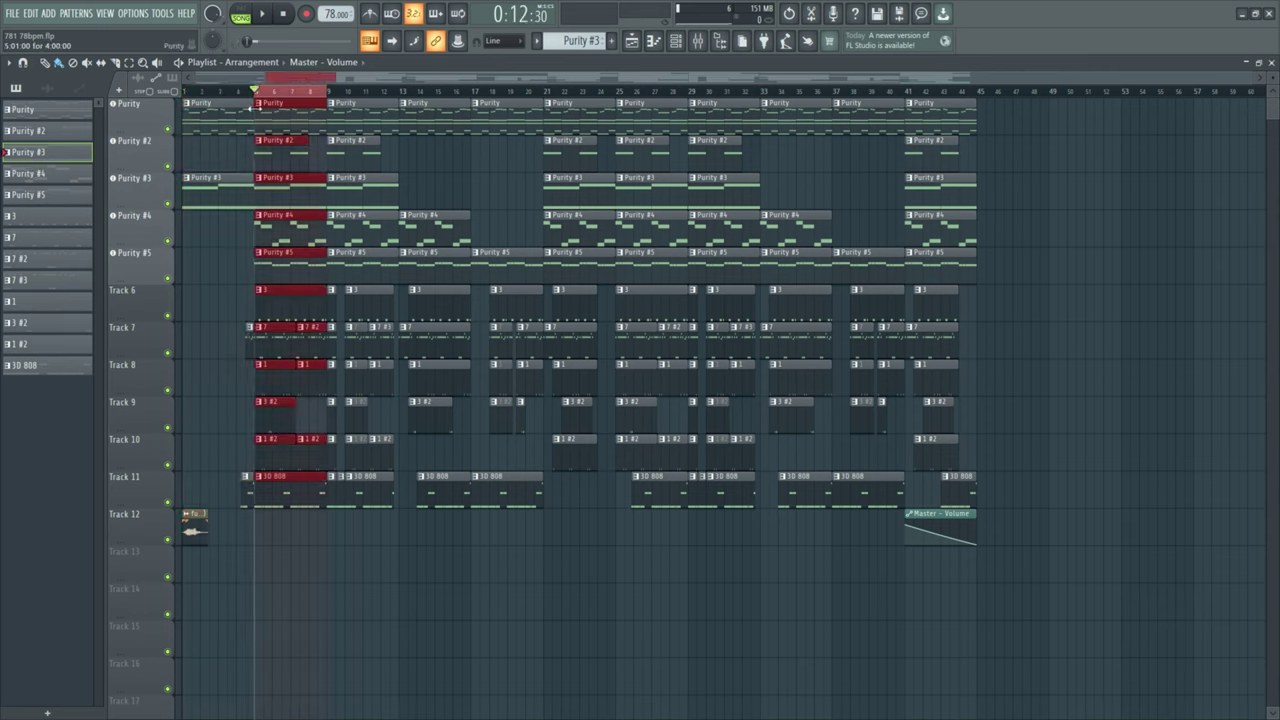
pyautogui.hotkey('ctrl', 'd')
pyautogui.moveTo(331, 95); pyautogui.dragTo(18, 128)
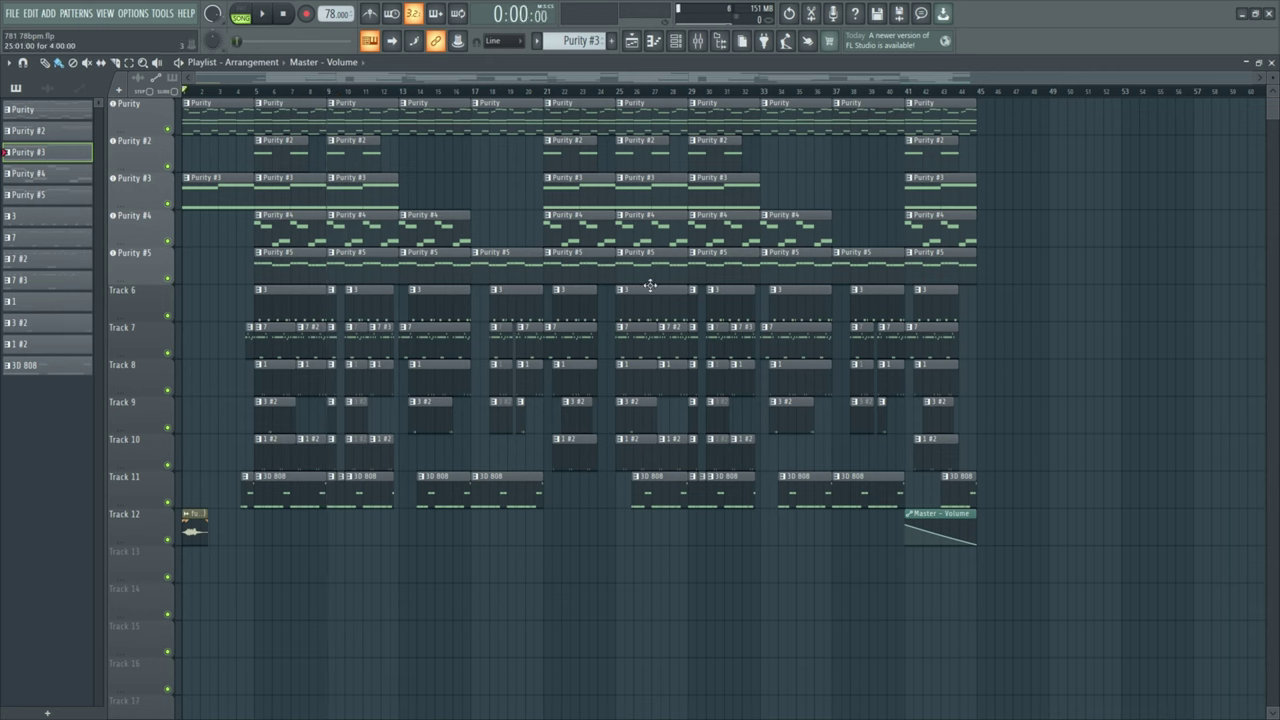